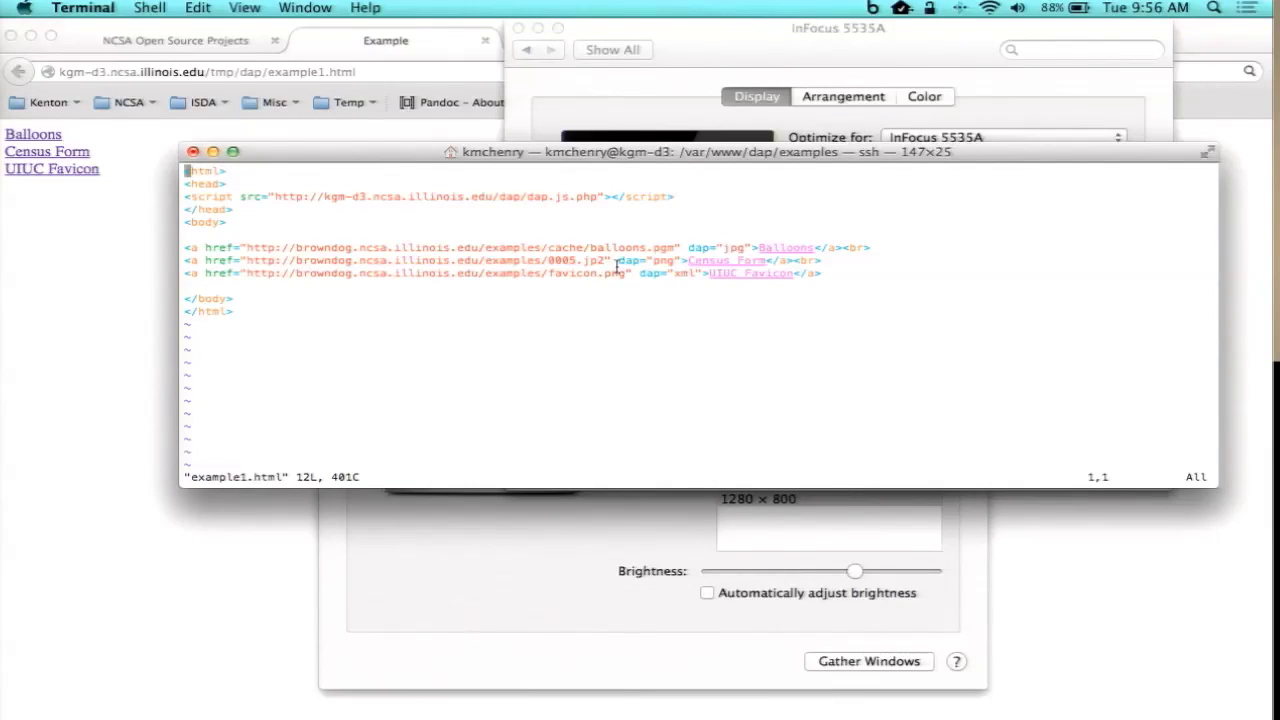
Quit the vi session on example1.html and list the files in the examples directory
scroll(614, 265, "up", 3)
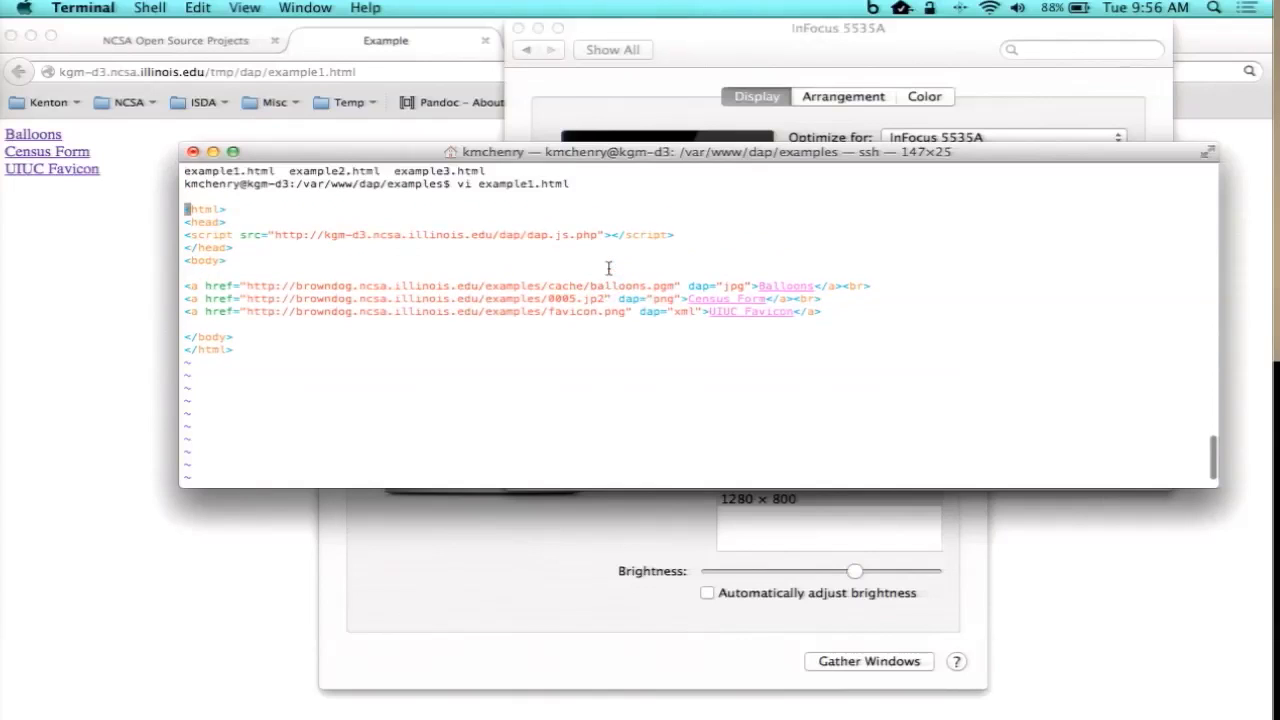
type(":q")
key("Return")
type("ls")
key("Return")
Change to the ../../tmp directory and list its contents
type("cd ../tm")
key("BackSpace")
key("BackSpace")
key("BackSpace")
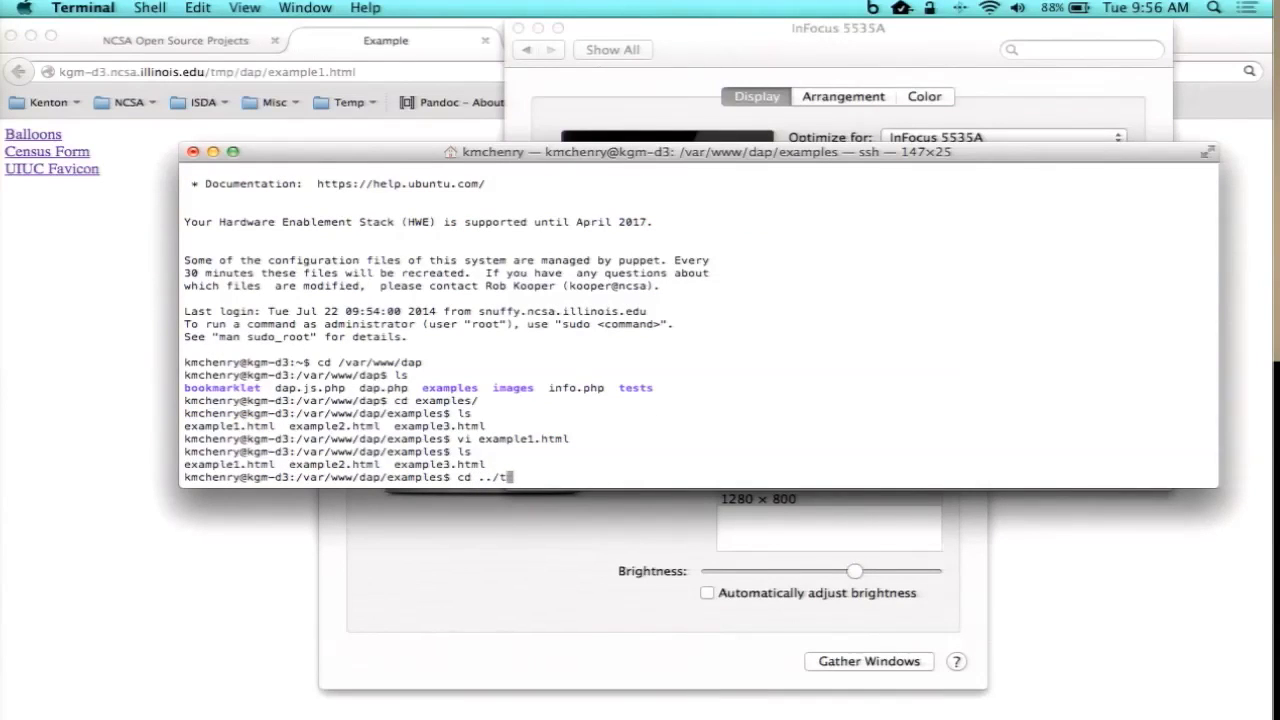
type(".")
key("BackSpace")
type("/../tmp")
key("Return")
type("ls")
key("Return")
Enter the dap directory and list its files
type("cd dap")
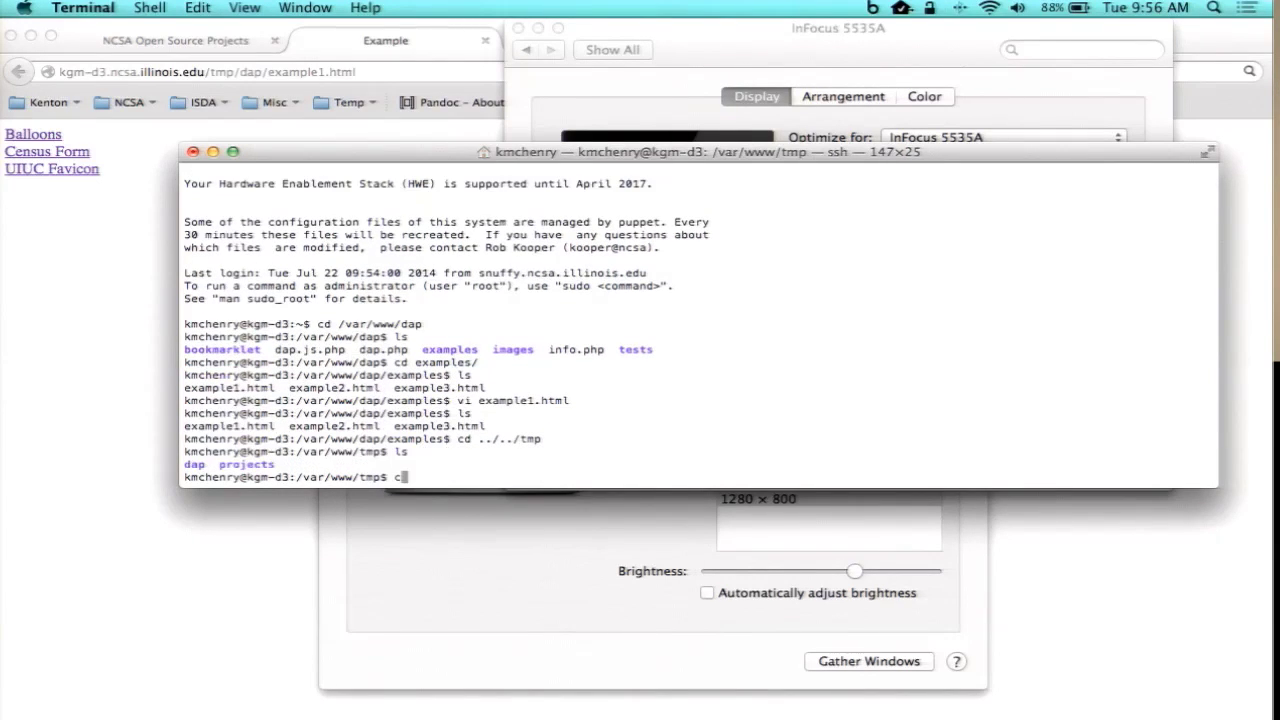
key("Return")
type("ls")
key("Return")
Open example1.html from the tmp/dap directory in vi
type("vi e")
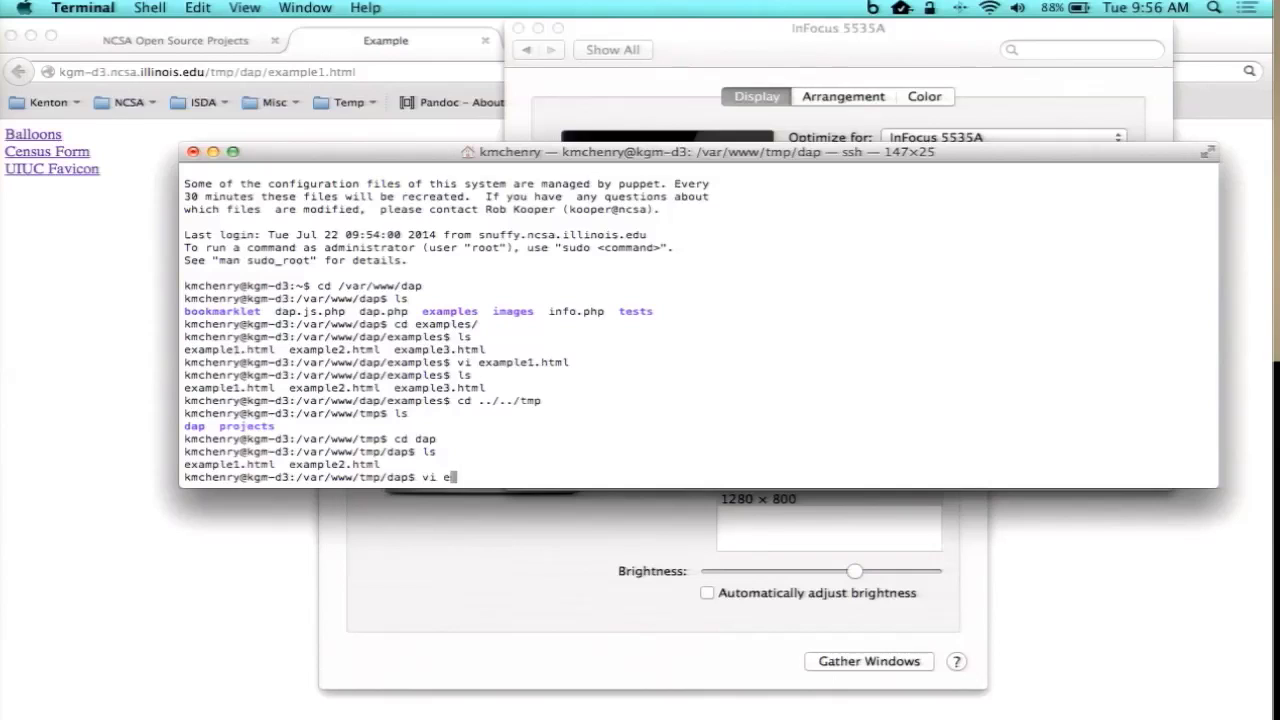
type("xample1")
key("Tab")
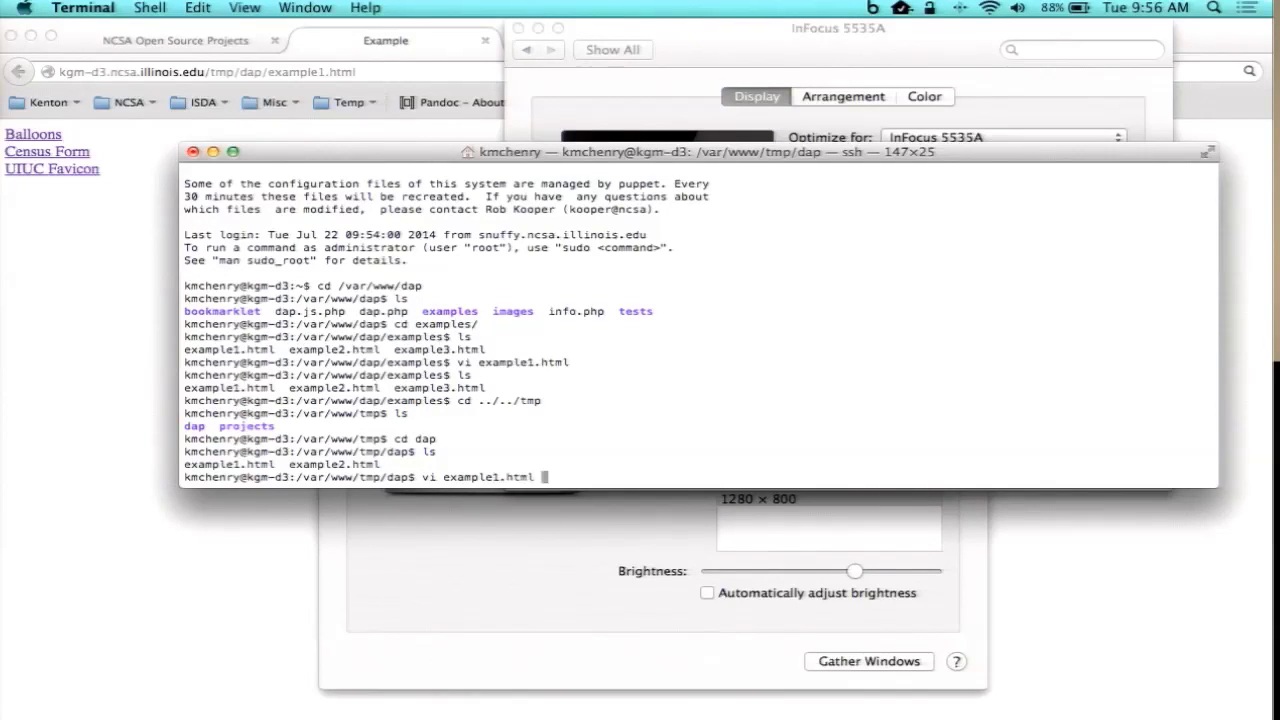
key("Return")
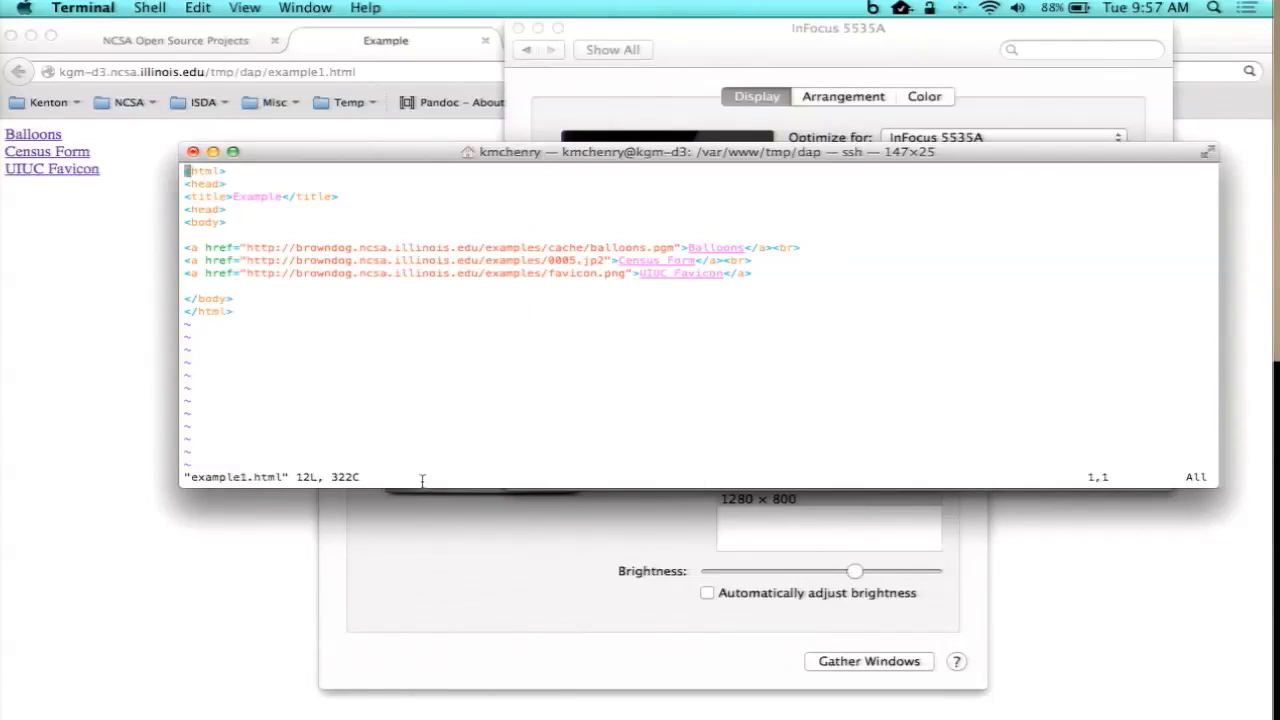
Switch to Firefox, follow the Balloons link on the Example page and go back
key("super+Tab")
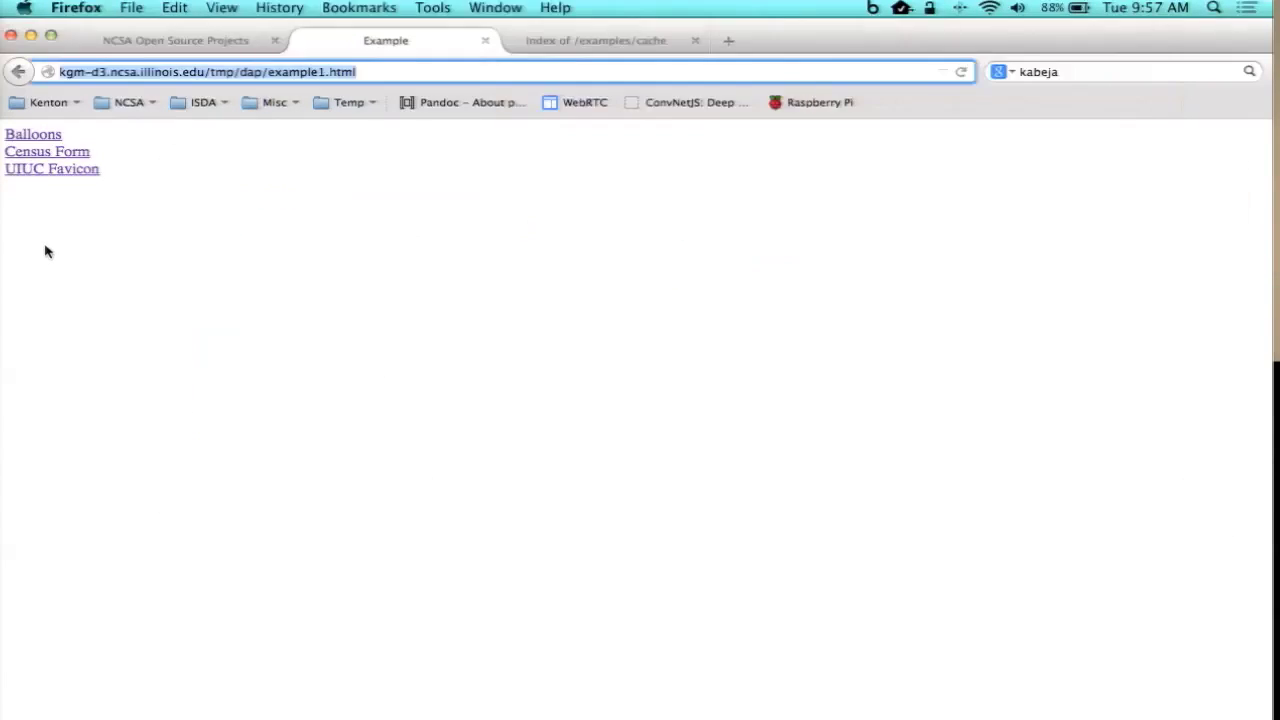
left_click(58, 139)
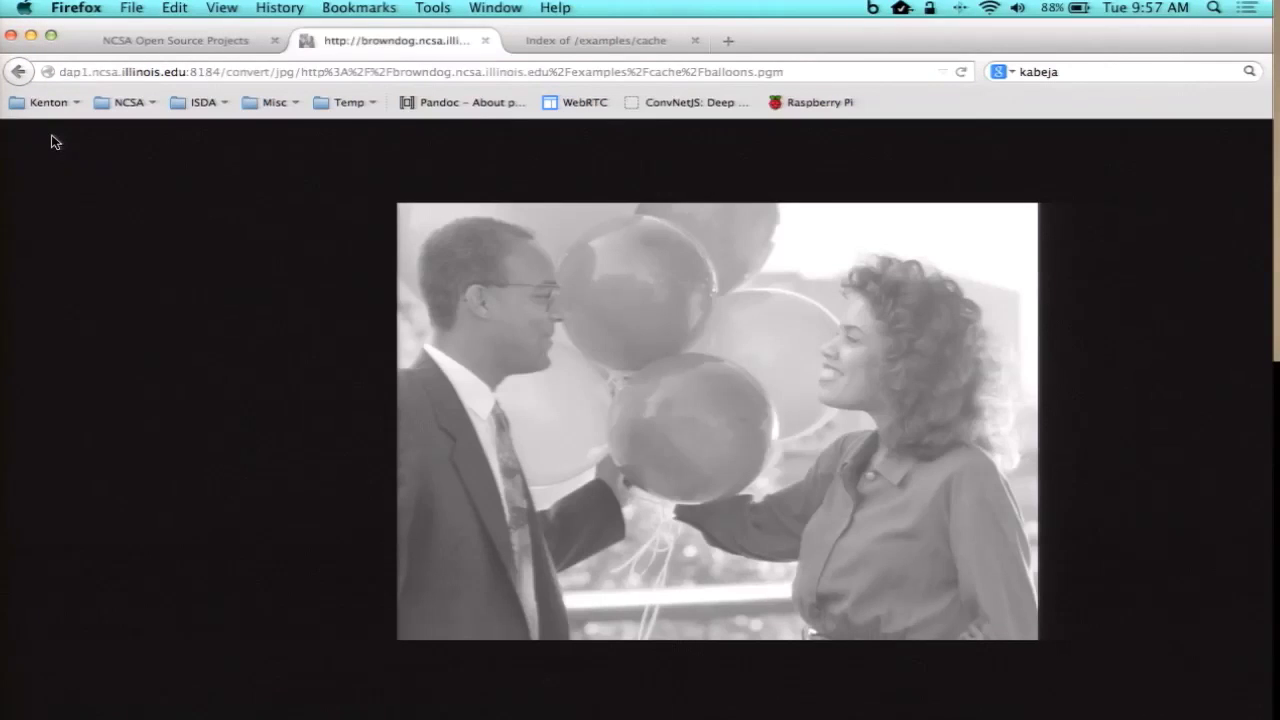
left_click(18, 71)
Load kgm-d3.ncsa.illinois.edu/tmp/dap/example1.html again from its address
left_click(330, 76)
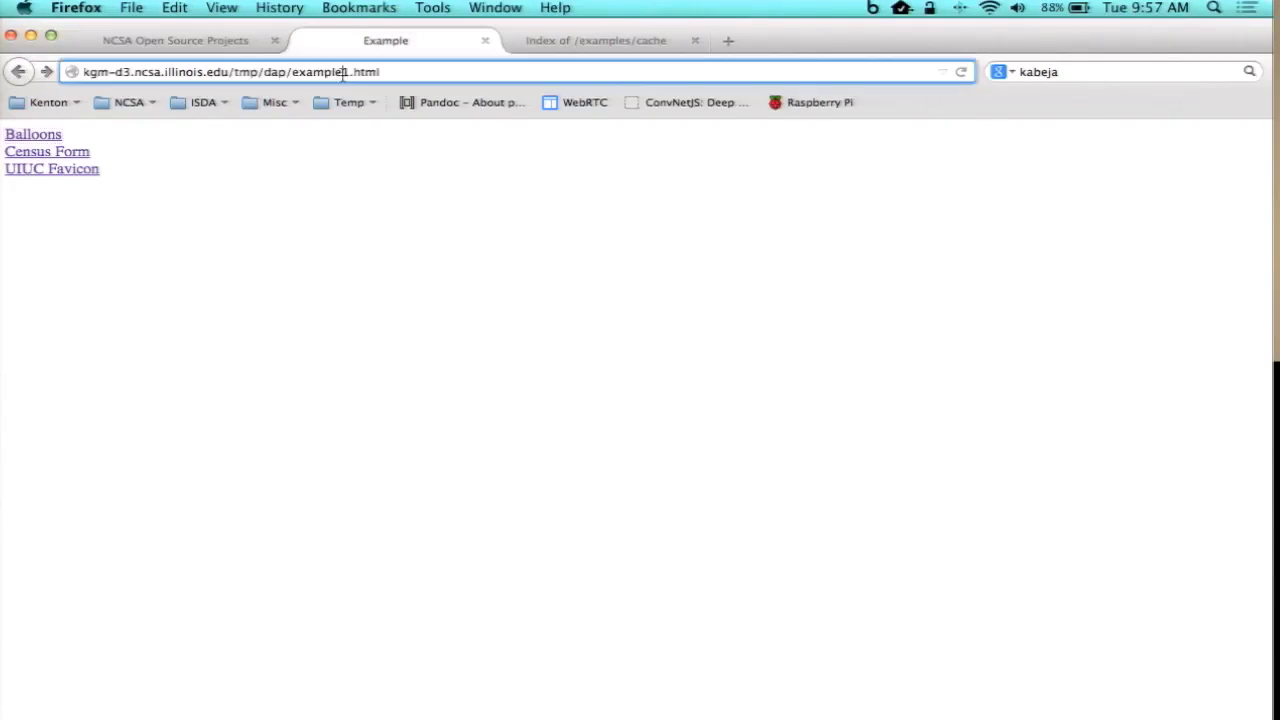
left_click(296, 76)
double_click(279, 74)
type("dap")
key("Return")
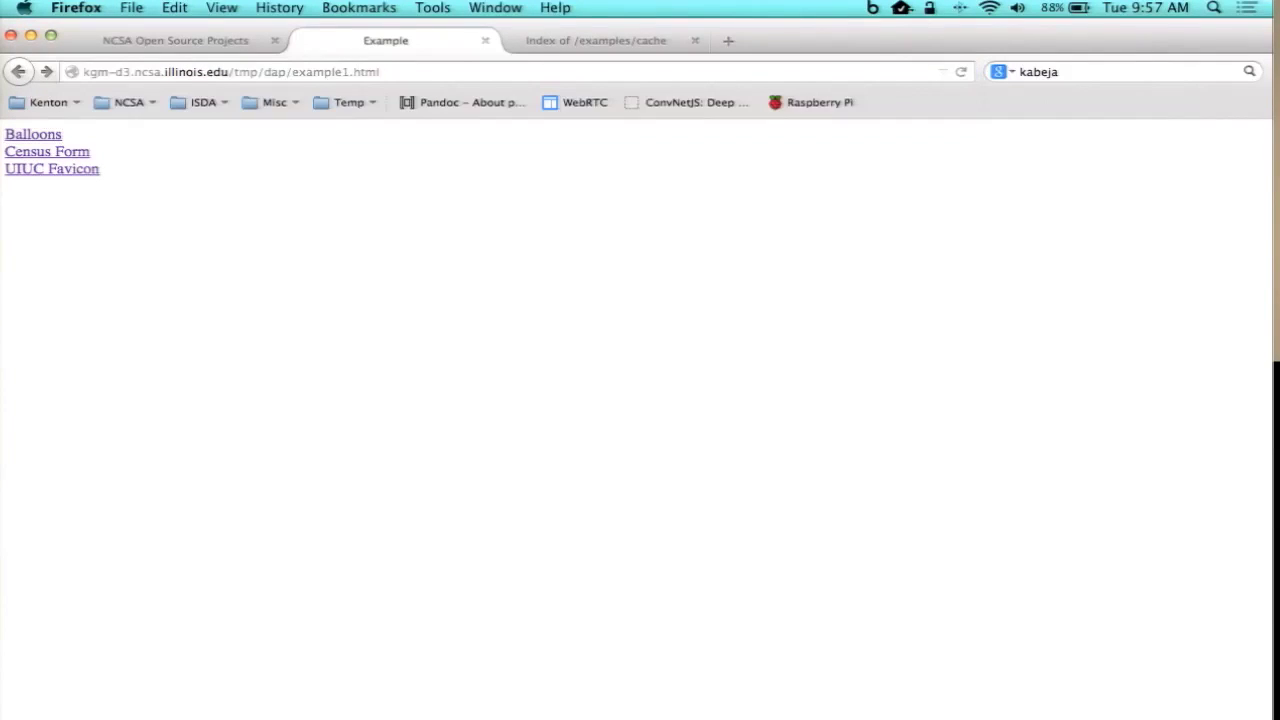
Test the Balloons link twice, cancelling the balloons.pgm download each time
left_click(36, 138)
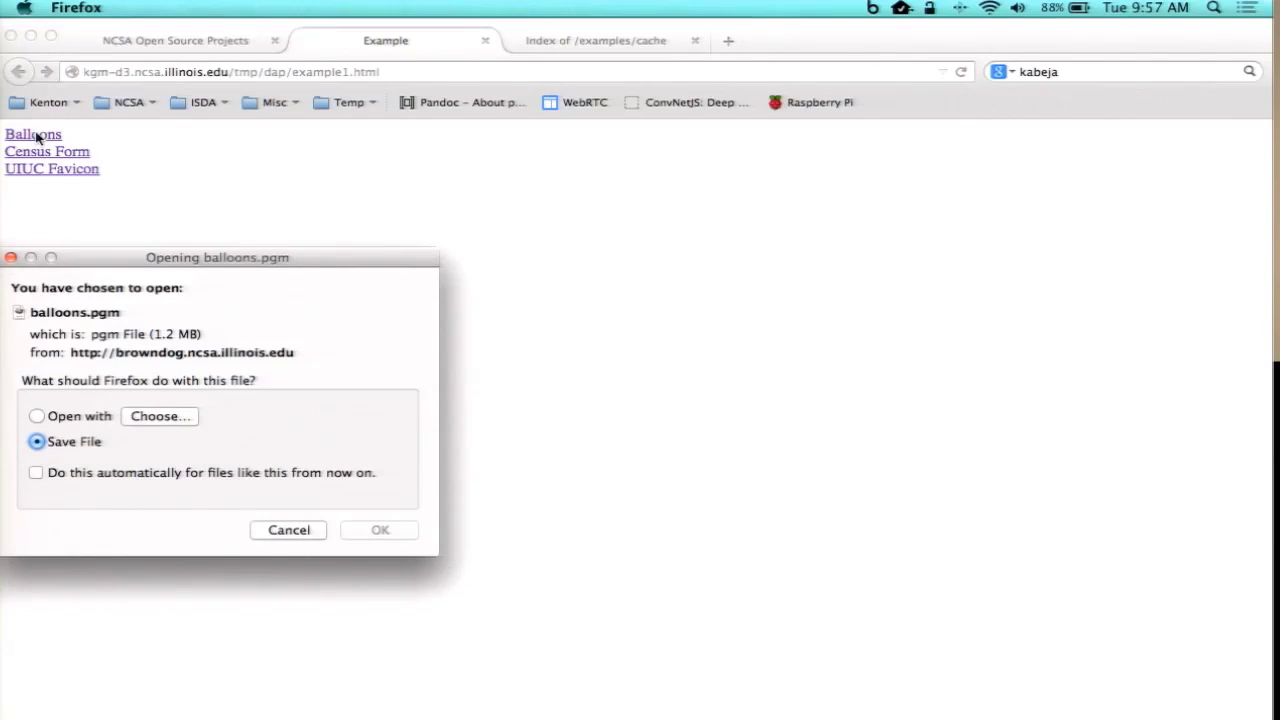
left_click(296, 537)
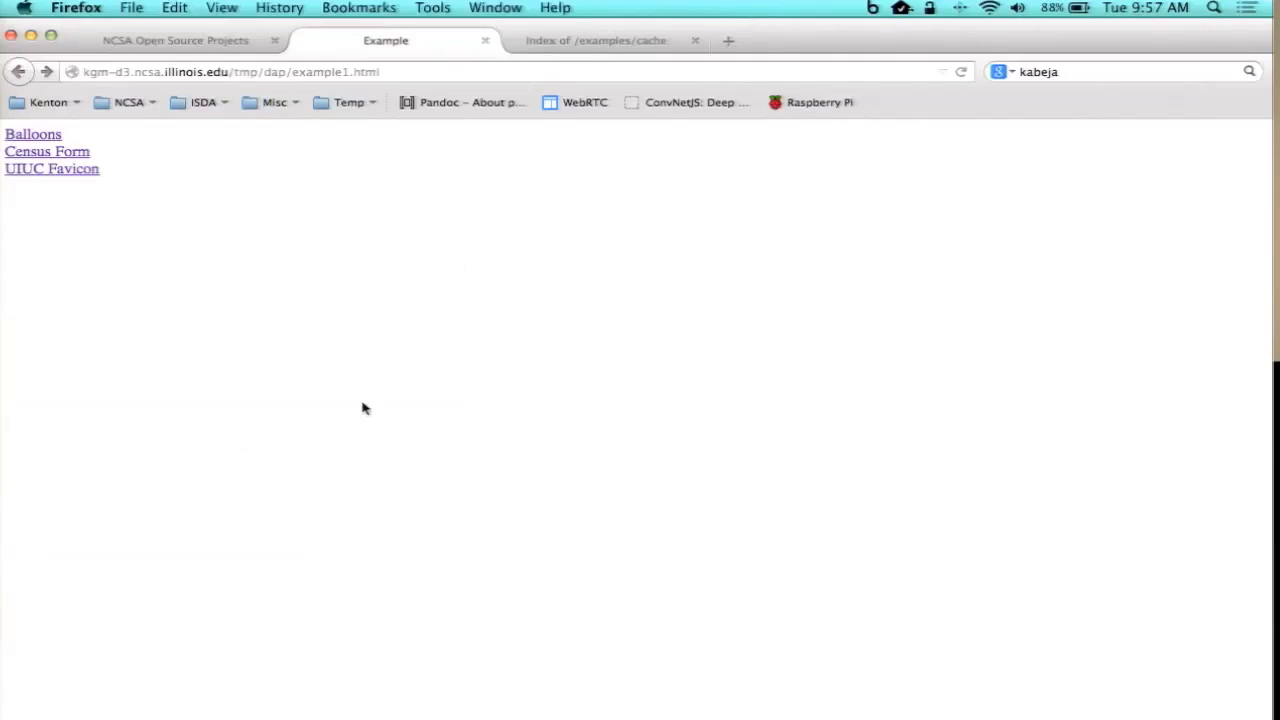
left_click(50, 139)
left_click(268, 538)
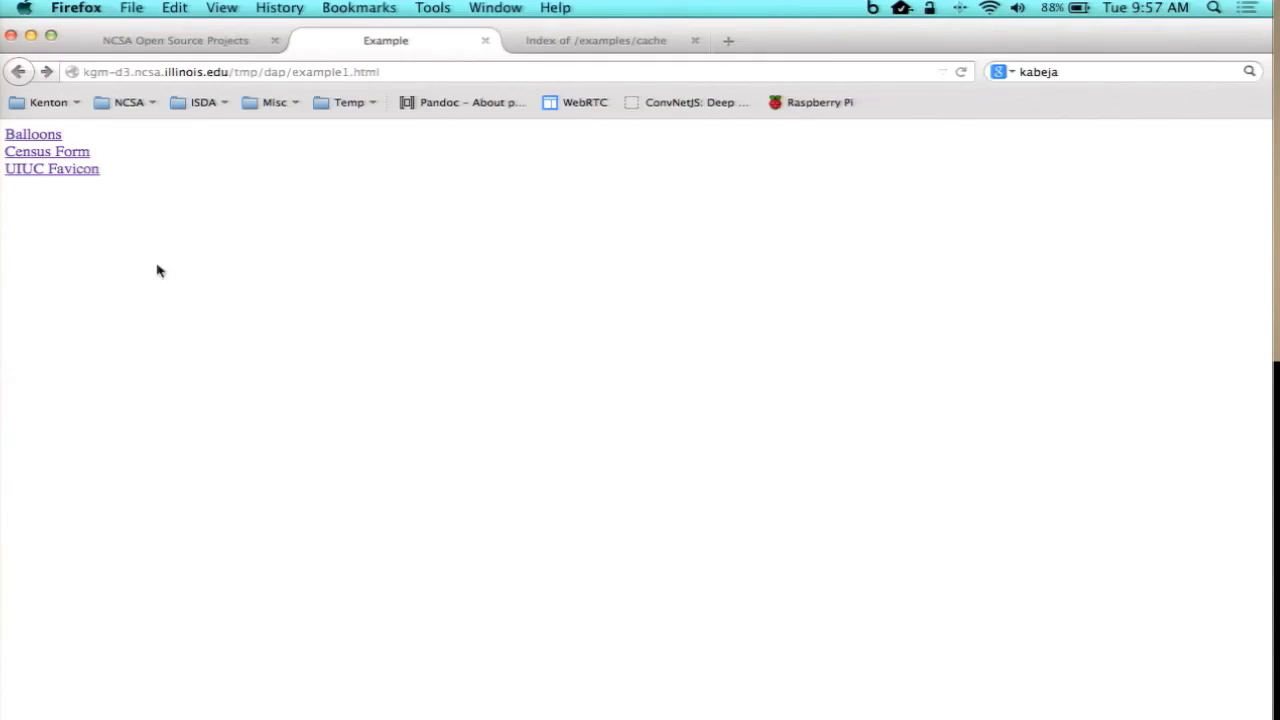
Test the Census Form link, cancelling its download, and view the UIUC Favicon link's image before returning to the Example page
left_click(84, 155)
left_click(304, 531)
left_click(90, 170)
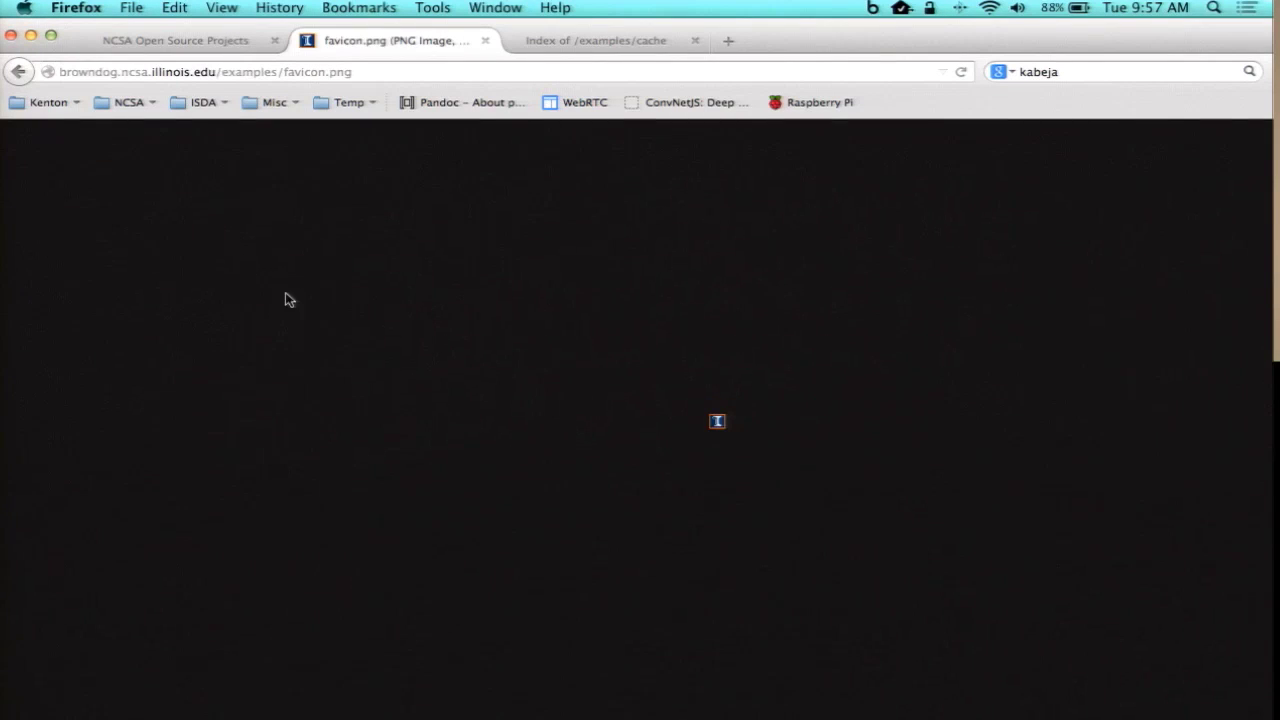
left_click(20, 72)
Open the BrownDog project's Confluence space from the NCSA Open Source project list and go to its "Try it!" page
left_click(229, 44)
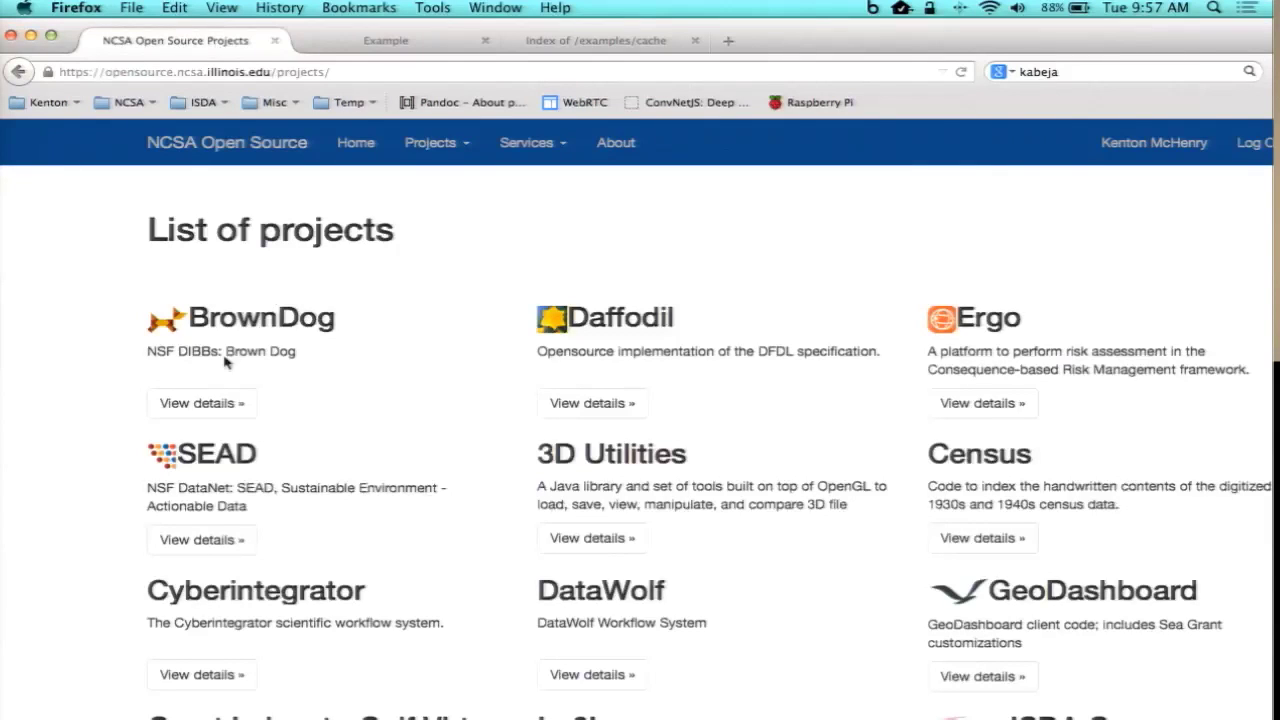
left_click(203, 404)
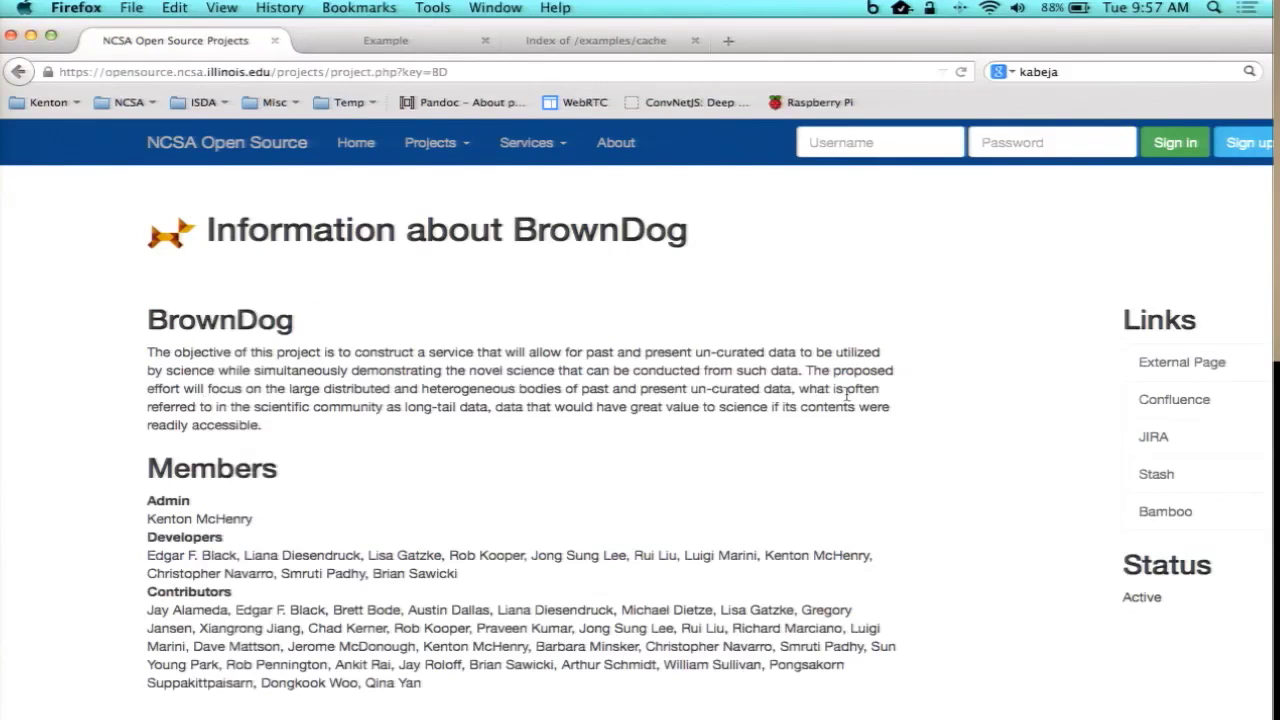
left_click(1190, 400)
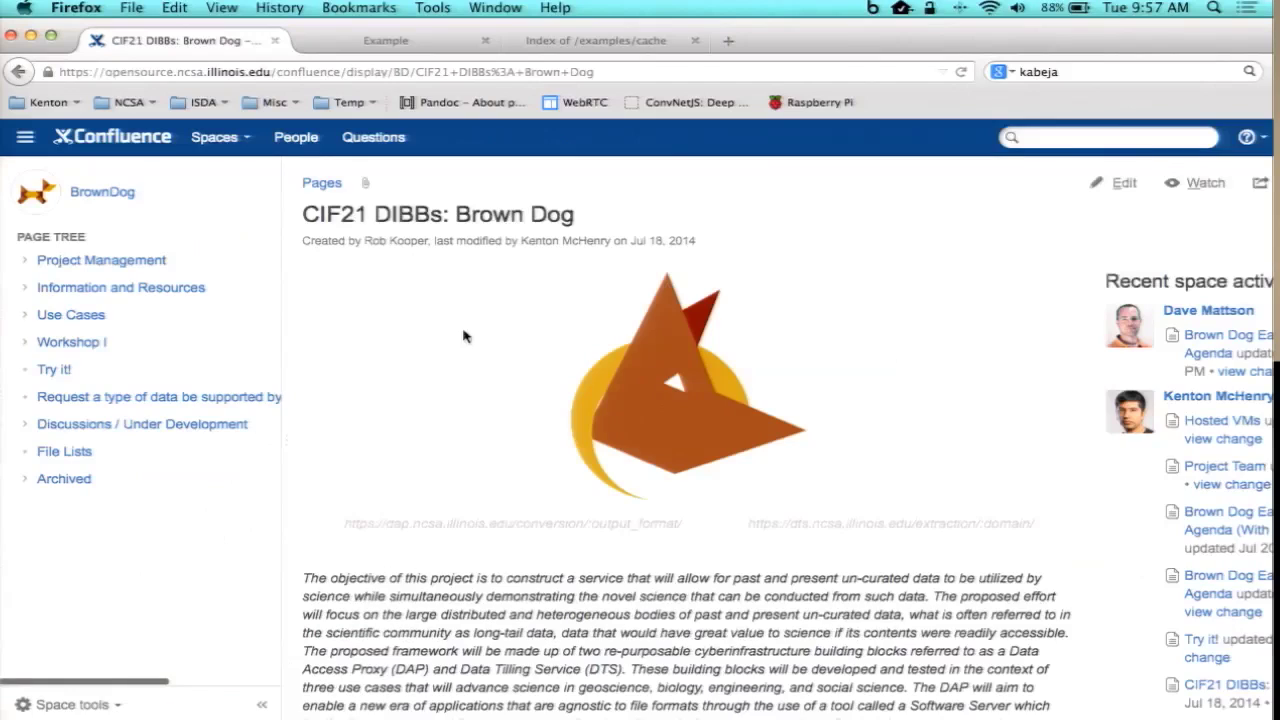
left_click(55, 370)
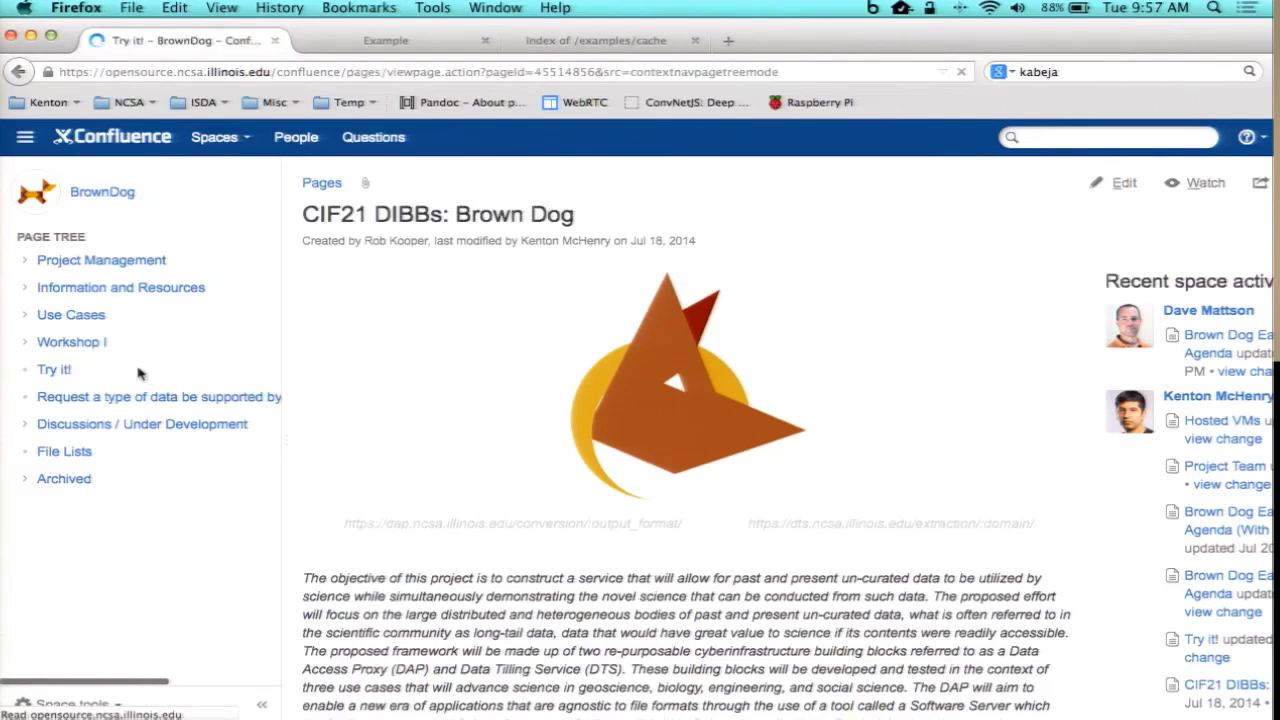
scroll(545, 521, "down", 1)
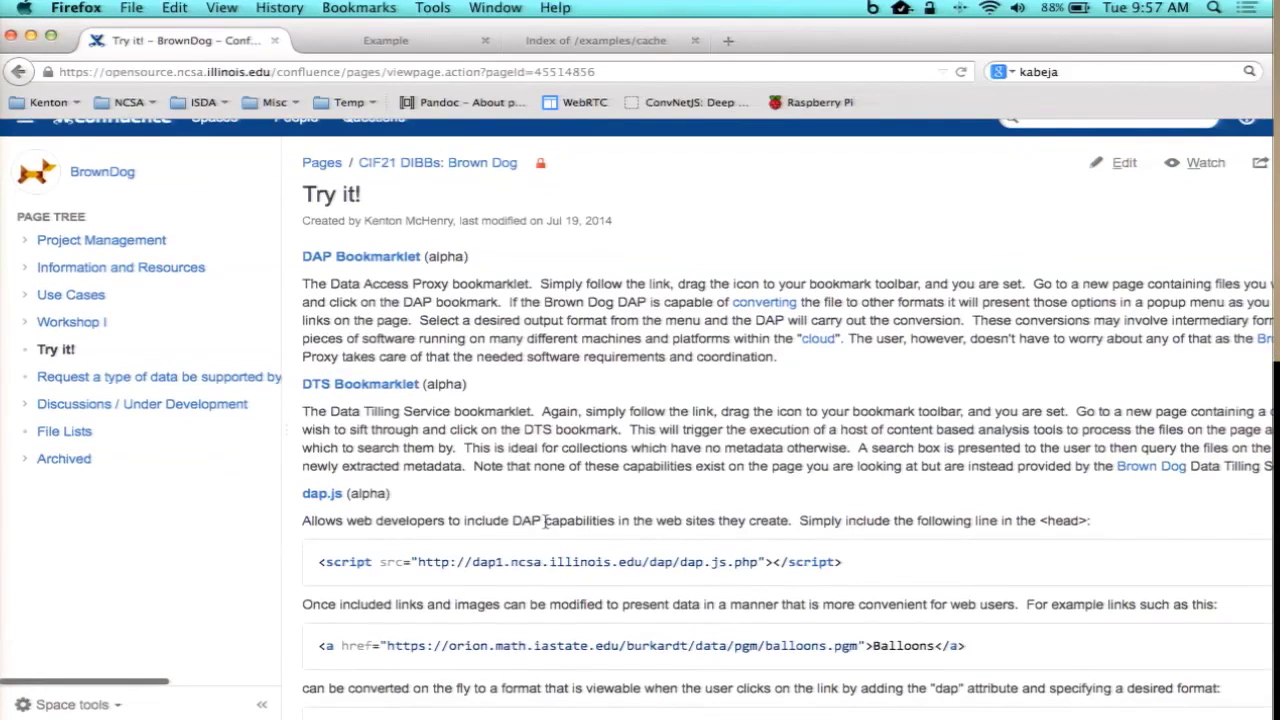
left_click_drag(850, 562, 320, 557)
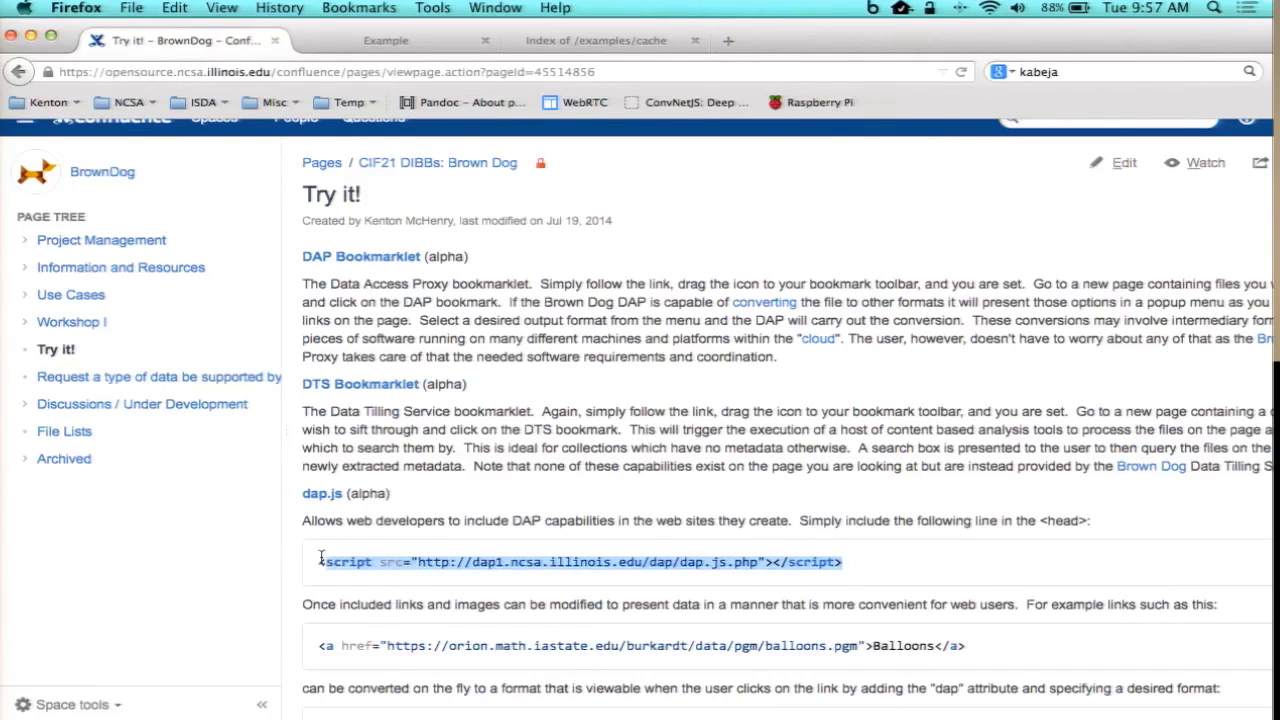
right_click(363, 566)
left_click(383, 580)
Switch to Terminal and paste the copied dap.js script tag on a new line below the title in example1.html
key("ctrl+Up")
left_click(943, 215)
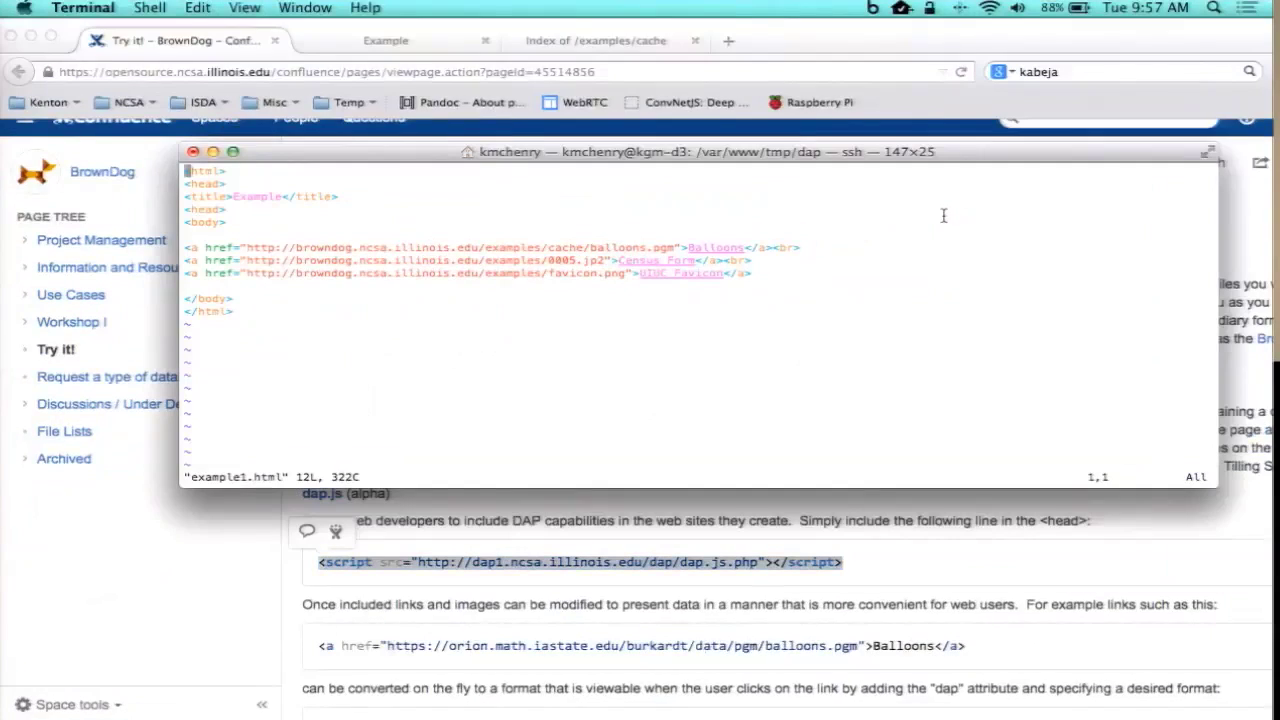
key("Down")
key("Down")
key("A")
key("Return")
key("super+v")
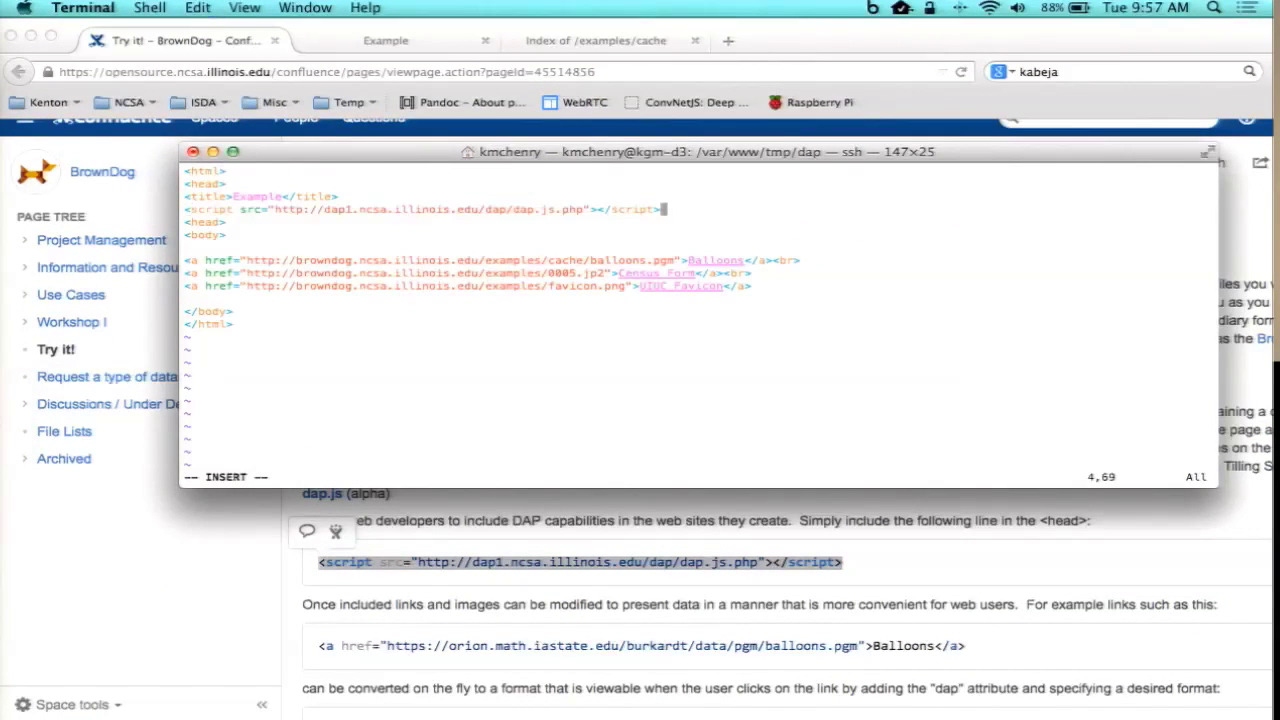
key("Escape")
Add the attribute dap="jpg" to the Balloons link after its href
key("Down")
key("Down")
key("Down")
key("Down")
key("Right")
key("Right")
key("a")
key("Right")
type("dap")
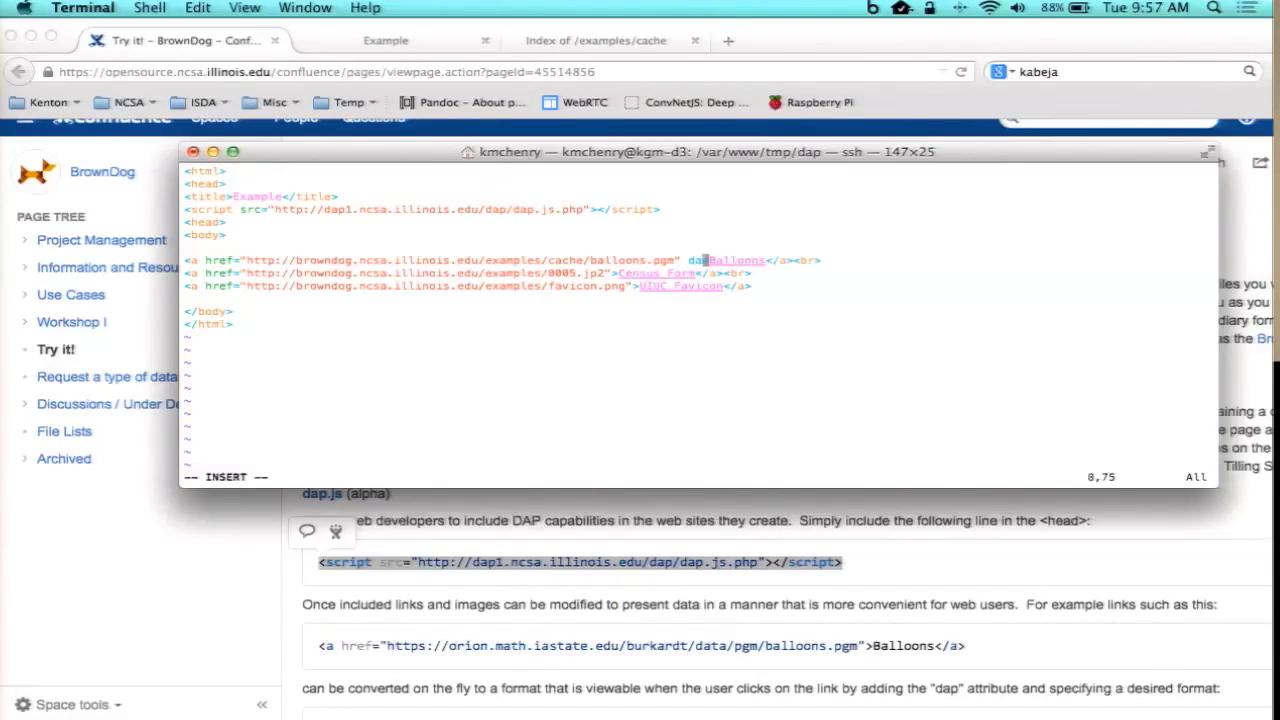
type("=\"jpg\"")
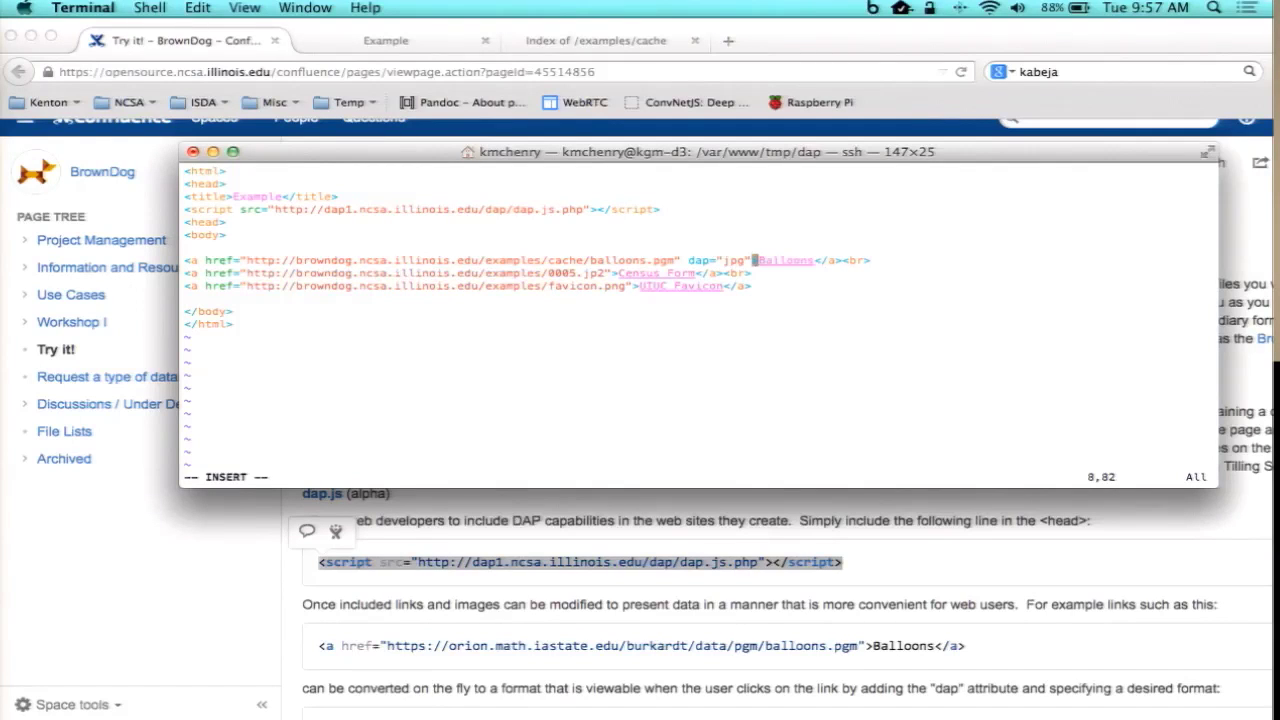
key("Escape")
Add the attribute dap="jpg" to the Census Form link after its href
key("Down")
key("Left")
key("Left")
key("Left")
key("Left")
key("Left")
key("Left")
key("Left")
key("Left")
key("Left")
key("Left")
key("Left")
key("Left")
key("Left")
key("Left")
key("Left")
key("Left")
key("Left")
key("Left")
key("Left")
key("Left")
type("a dap=")
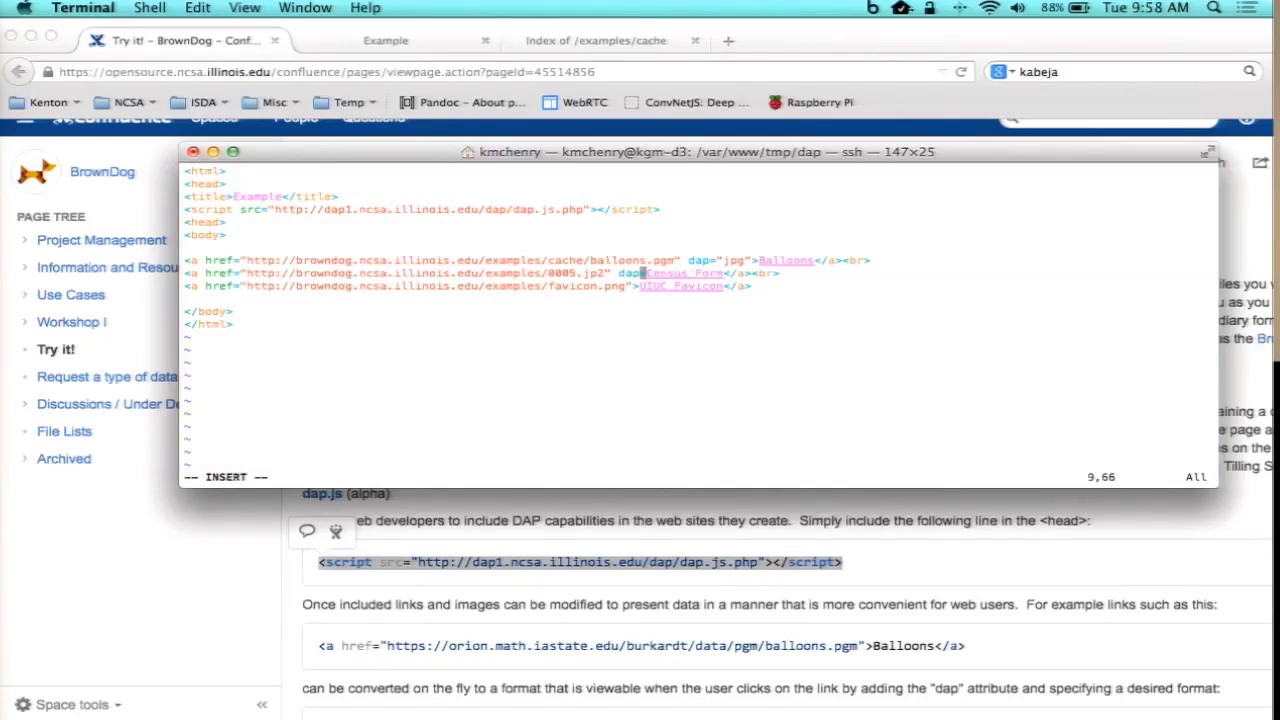
type("\"jpg\"")
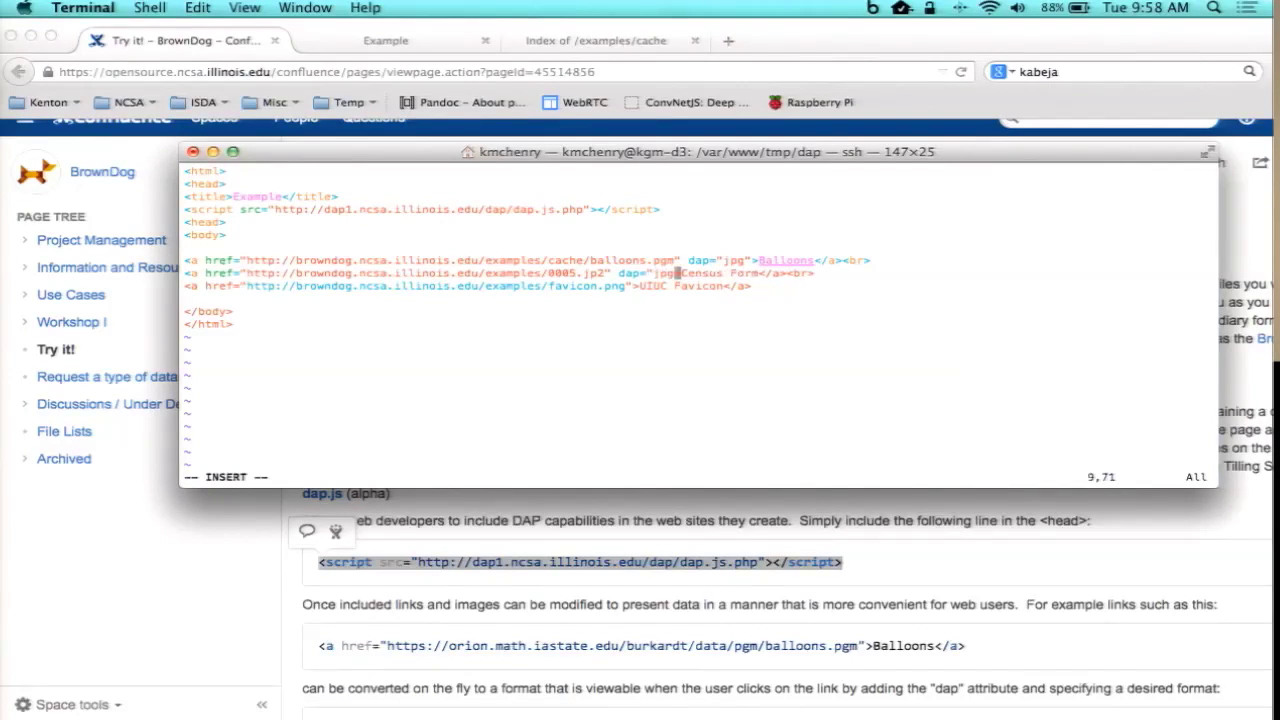
key("Escape")
Add the attribute dap="xml" to the UIUC Favicon link and save example1.html
key("Down")
key("Left")
key("Left")
key("Left")
key("Left")
key("Left")
key("Left")
key("Left")
type("avicon.png\" dap=")
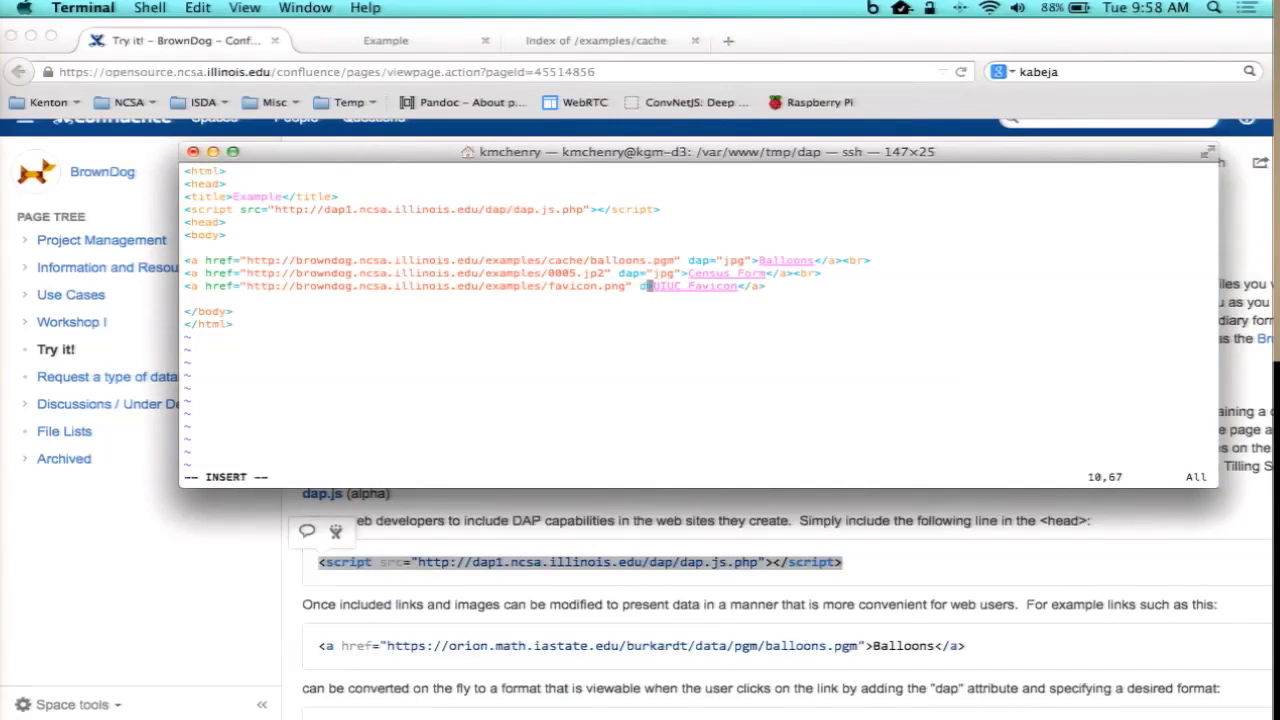
type("\"xml\"")
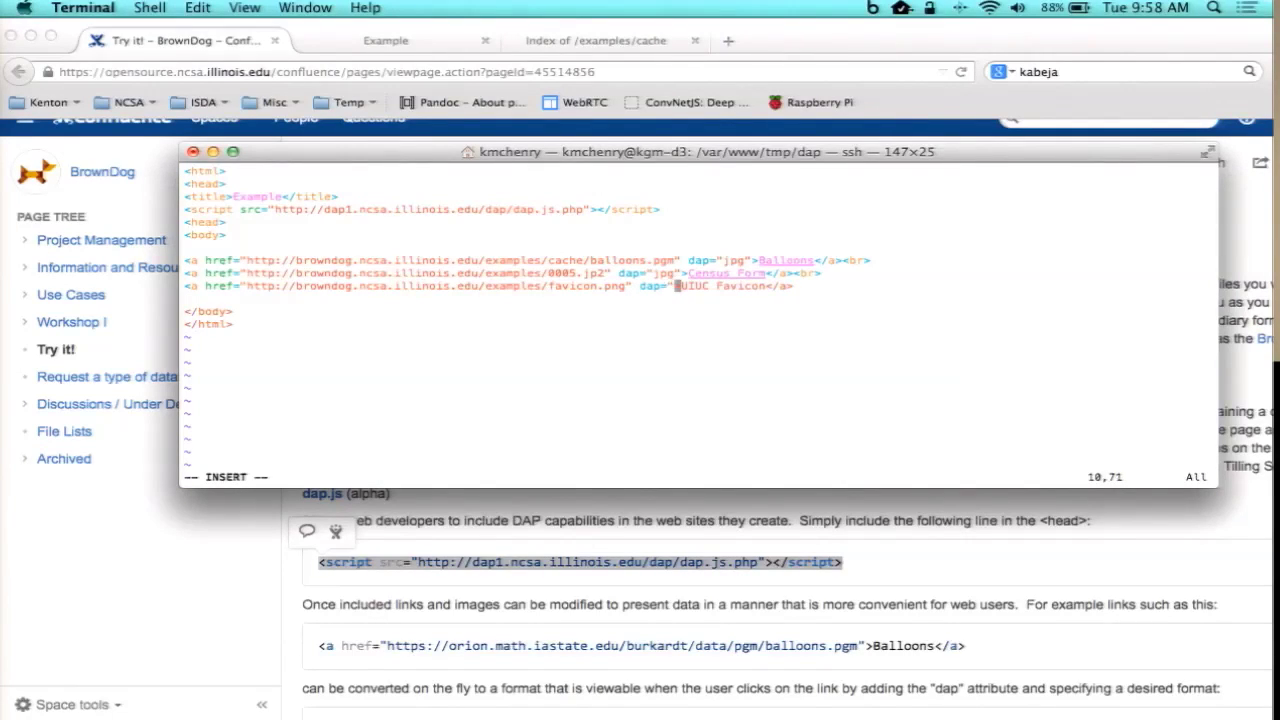
key("Escape")
type(":w")
key("Return")
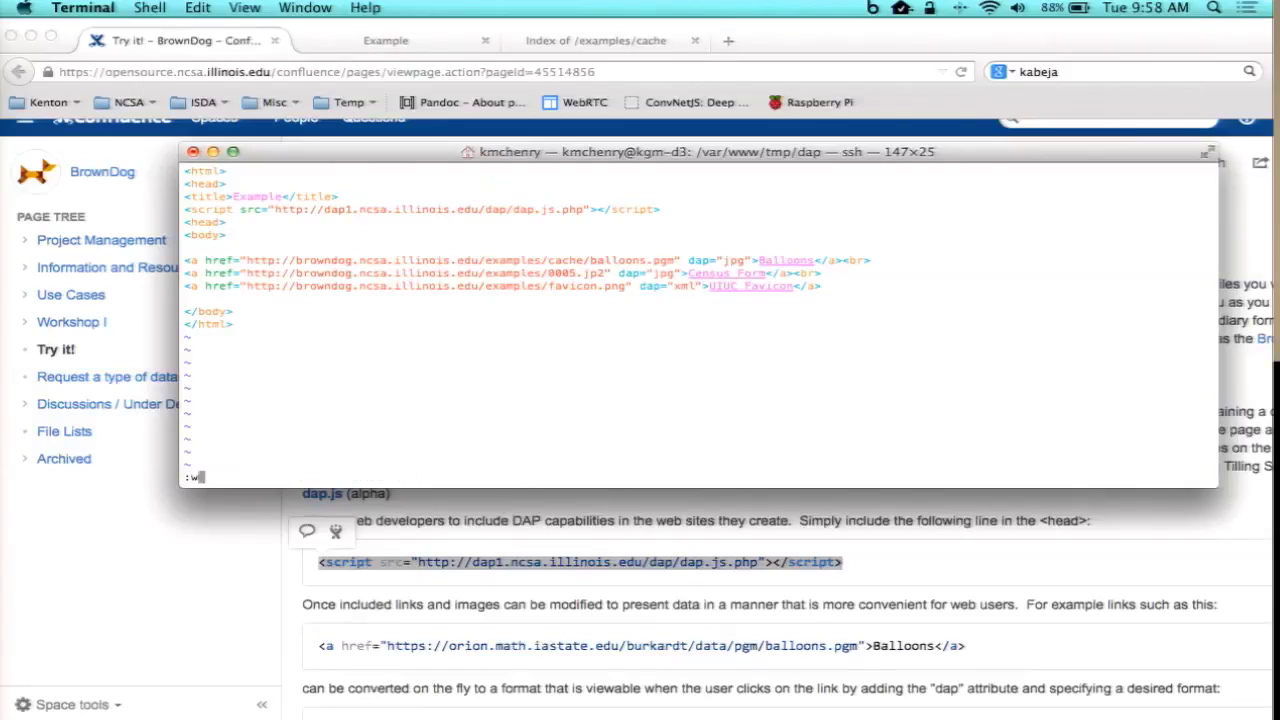
Switch to Firefox, reload the Example page and fit the browser window to the screen
left_click(430, 39)
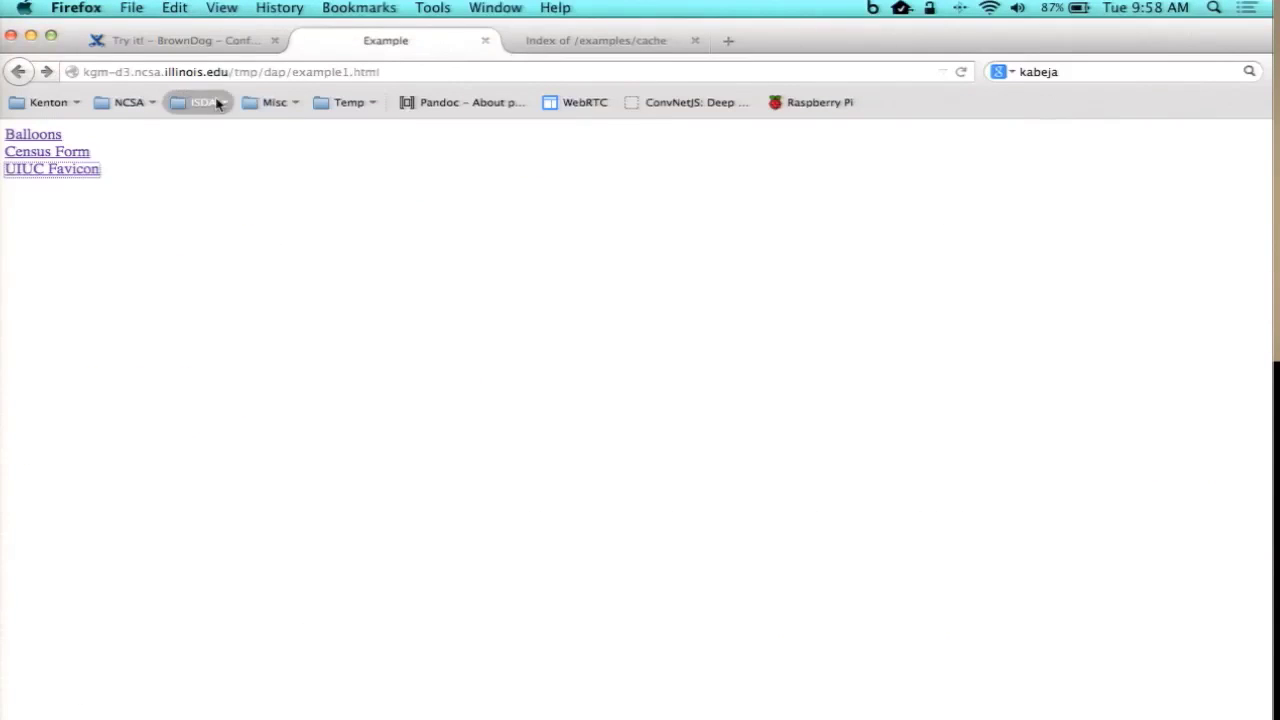
left_click(961, 73)
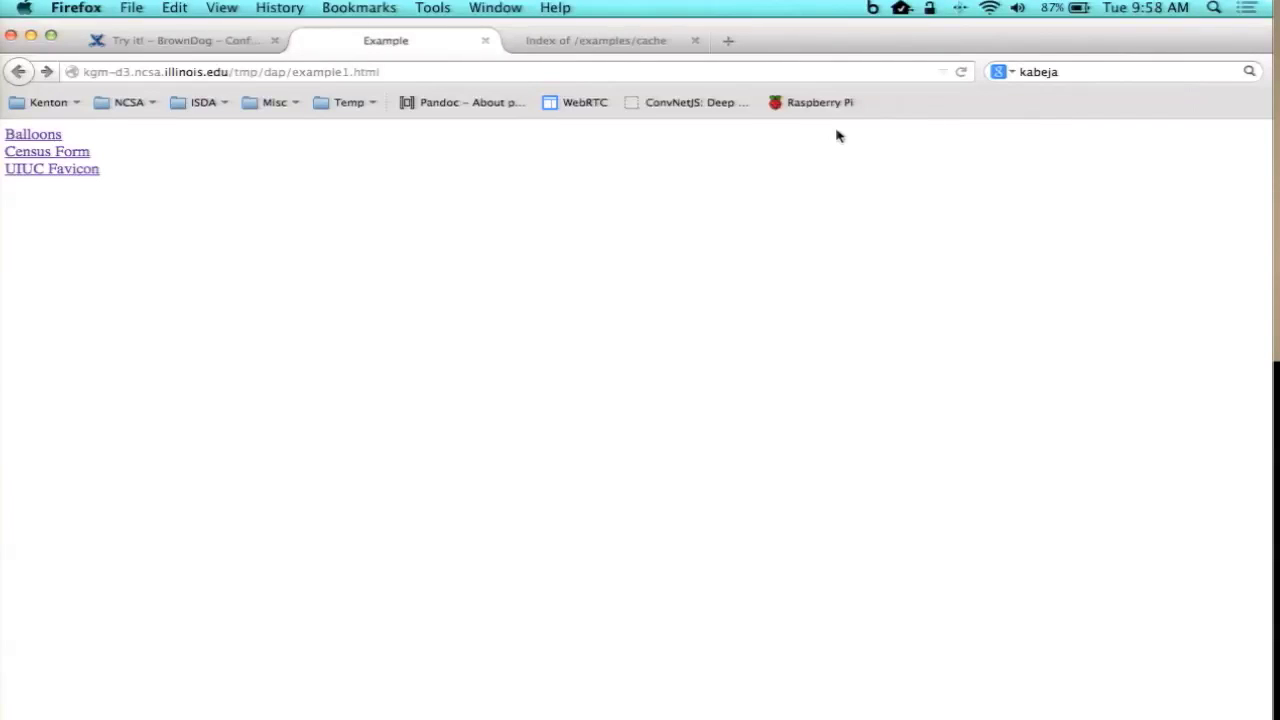
left_click_drag(846, 29, 791, 34)
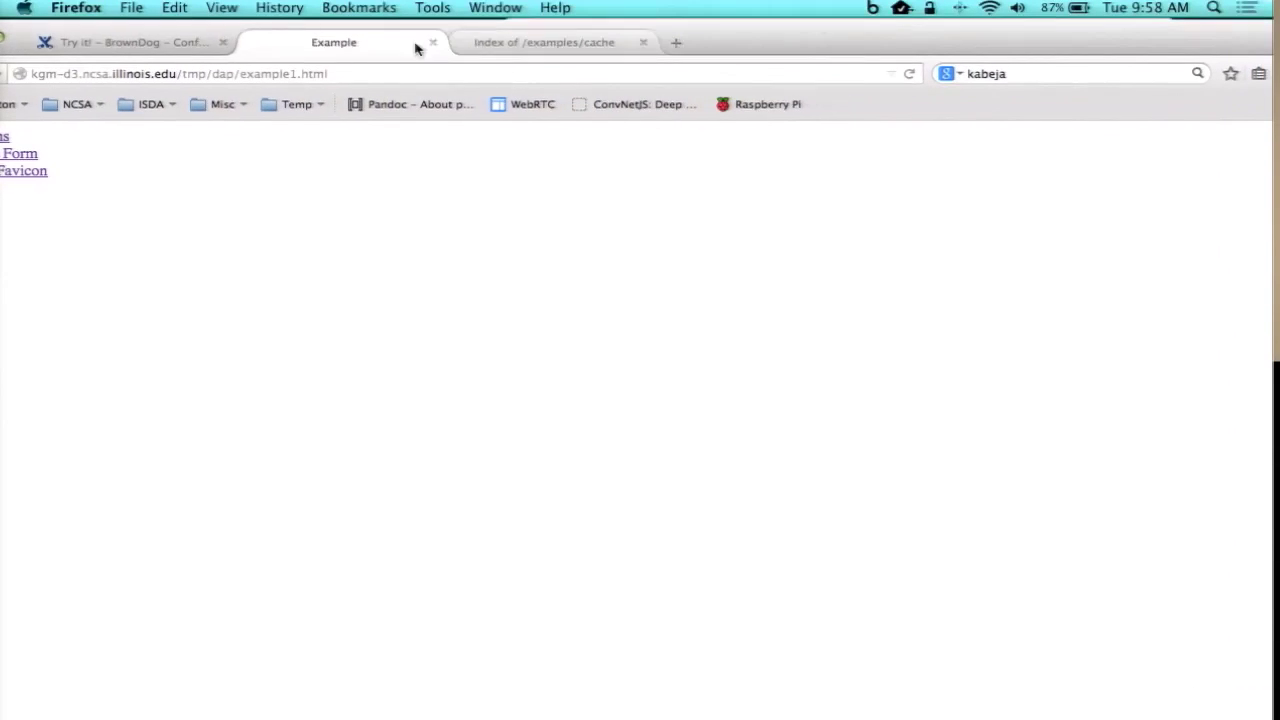
double_click(2, 45)
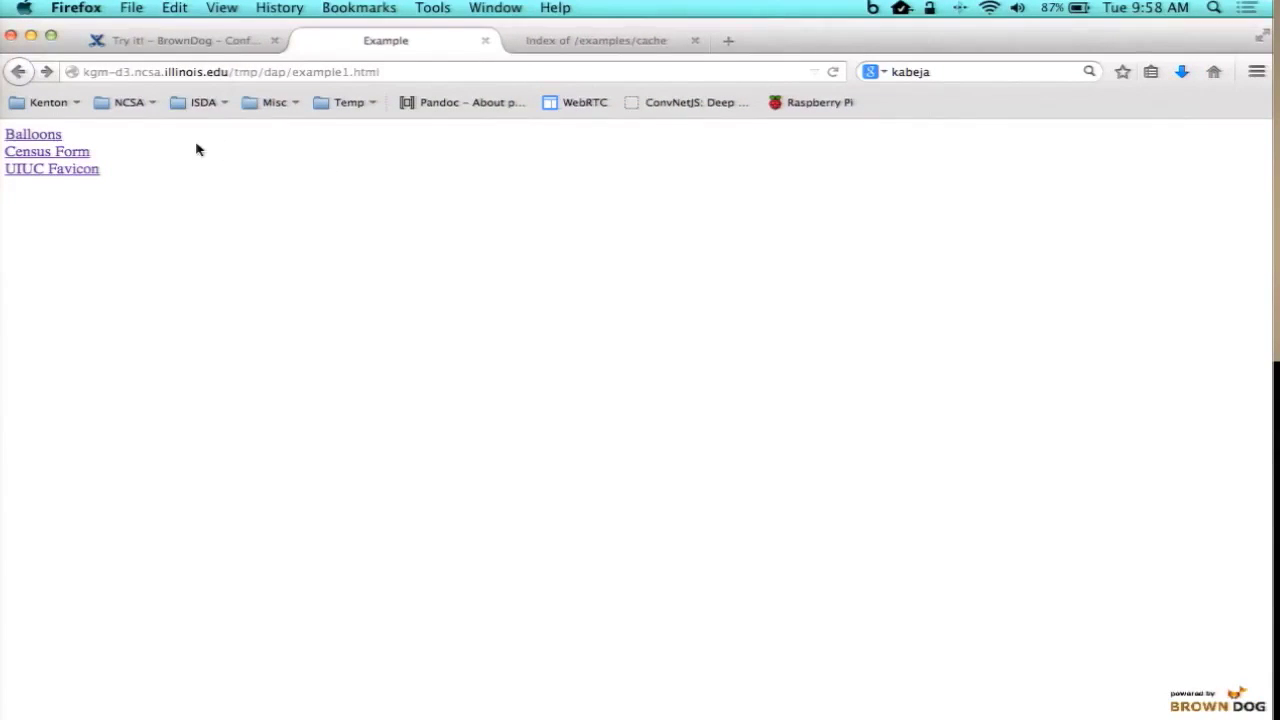
Test the Balloons and Census Form links on the reloaded Example page to view their converted images
left_click(38, 140)
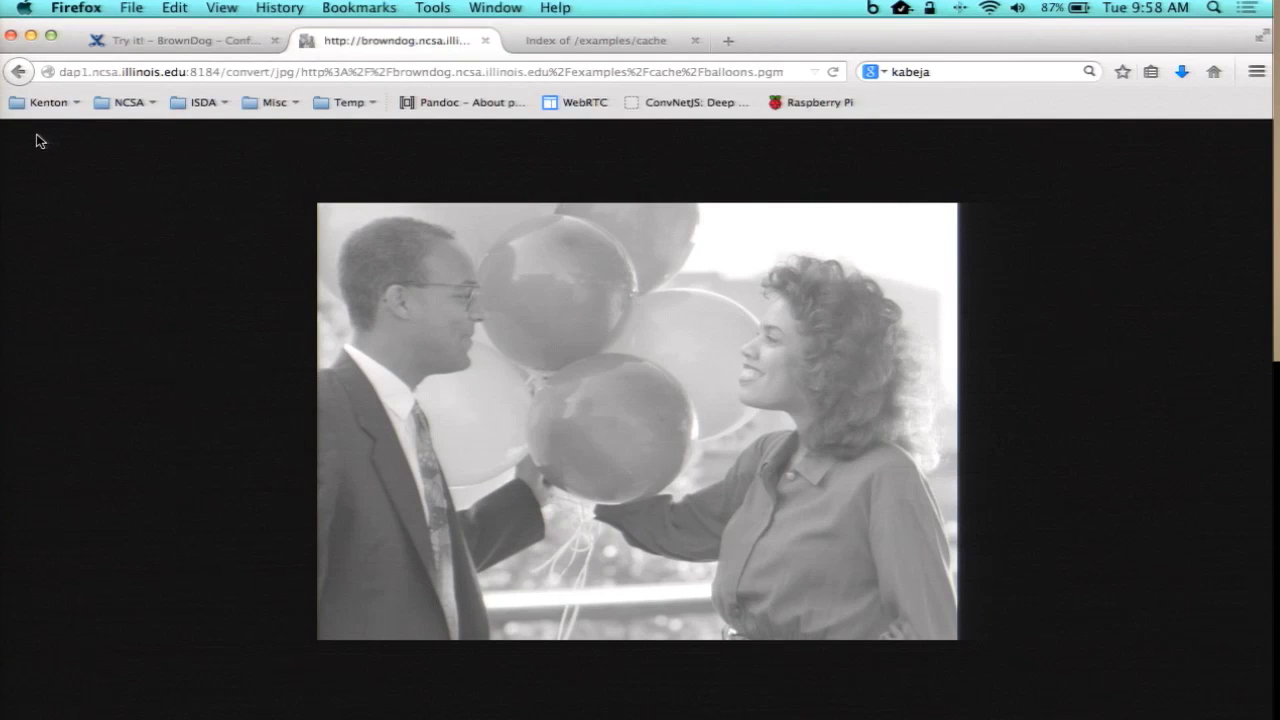
left_click(24, 74)
left_click(86, 158)
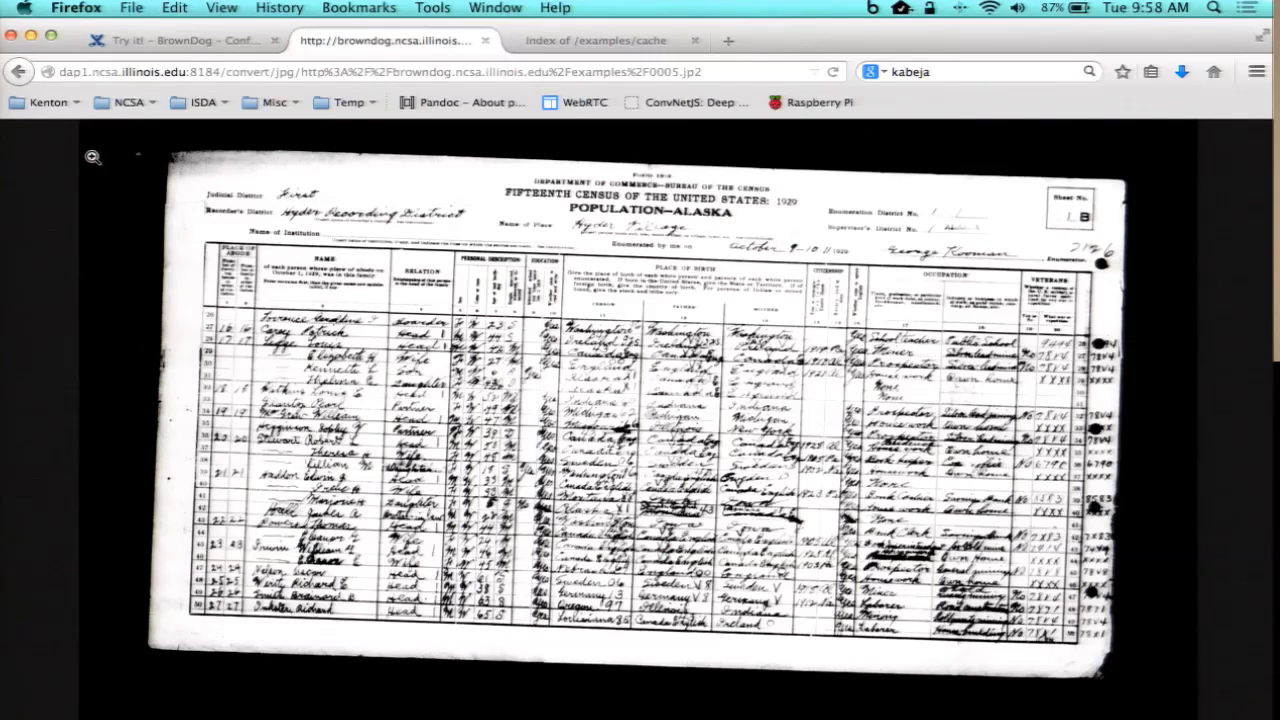
Return to the Example page and open the UIUC Favicon link to examine its converted XML
left_click(18, 72)
left_click(75, 177)
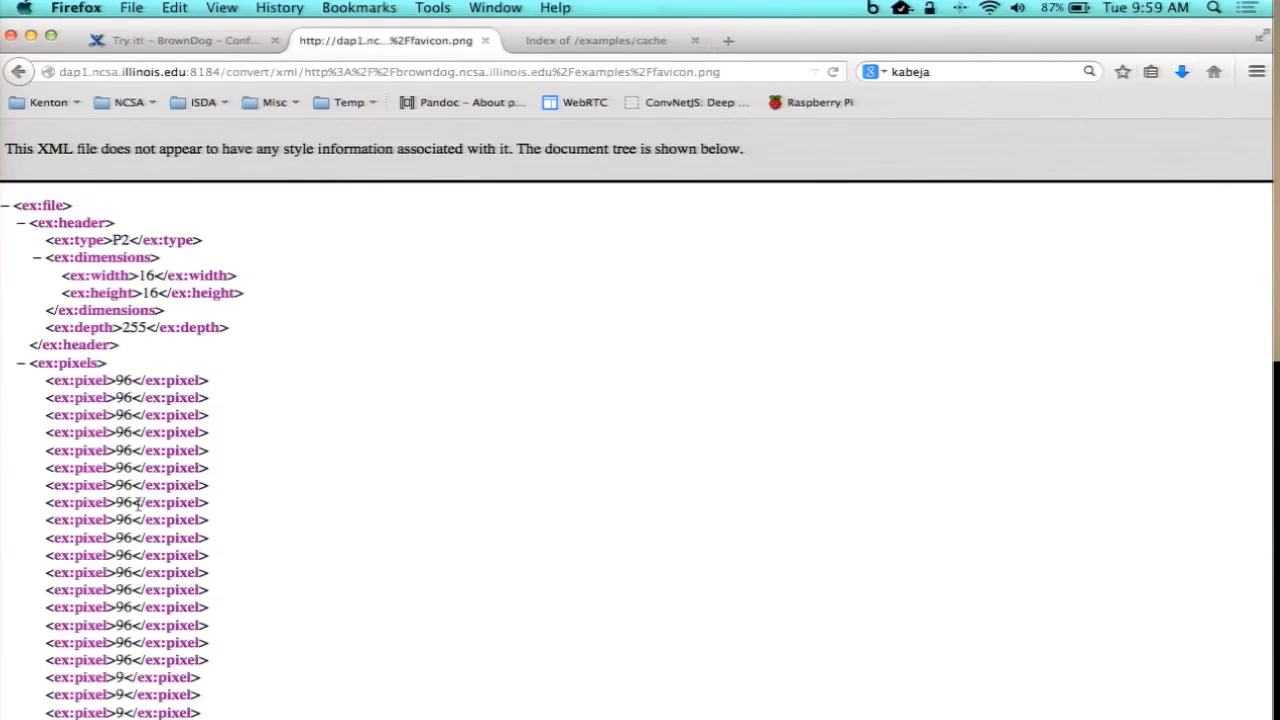
scroll(138, 503, "down", 10)
scroll(150, 529, "down", 10)
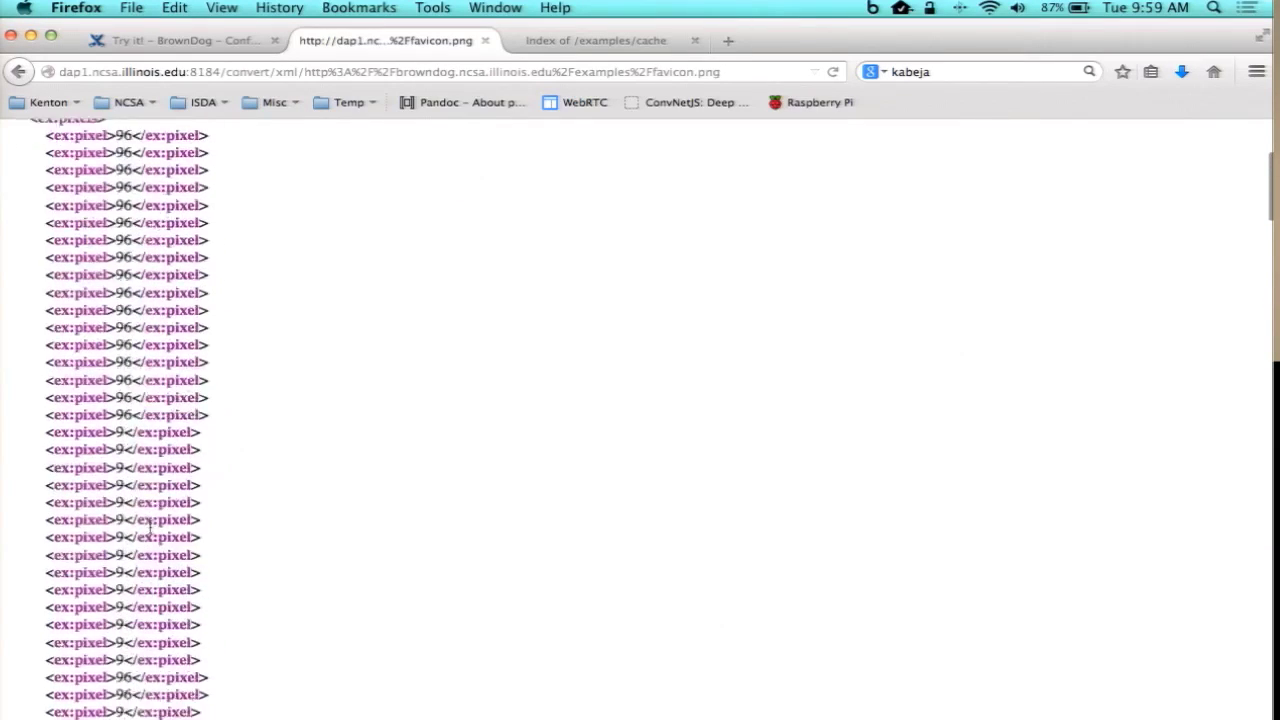
scroll(150, 529, "up", 4)
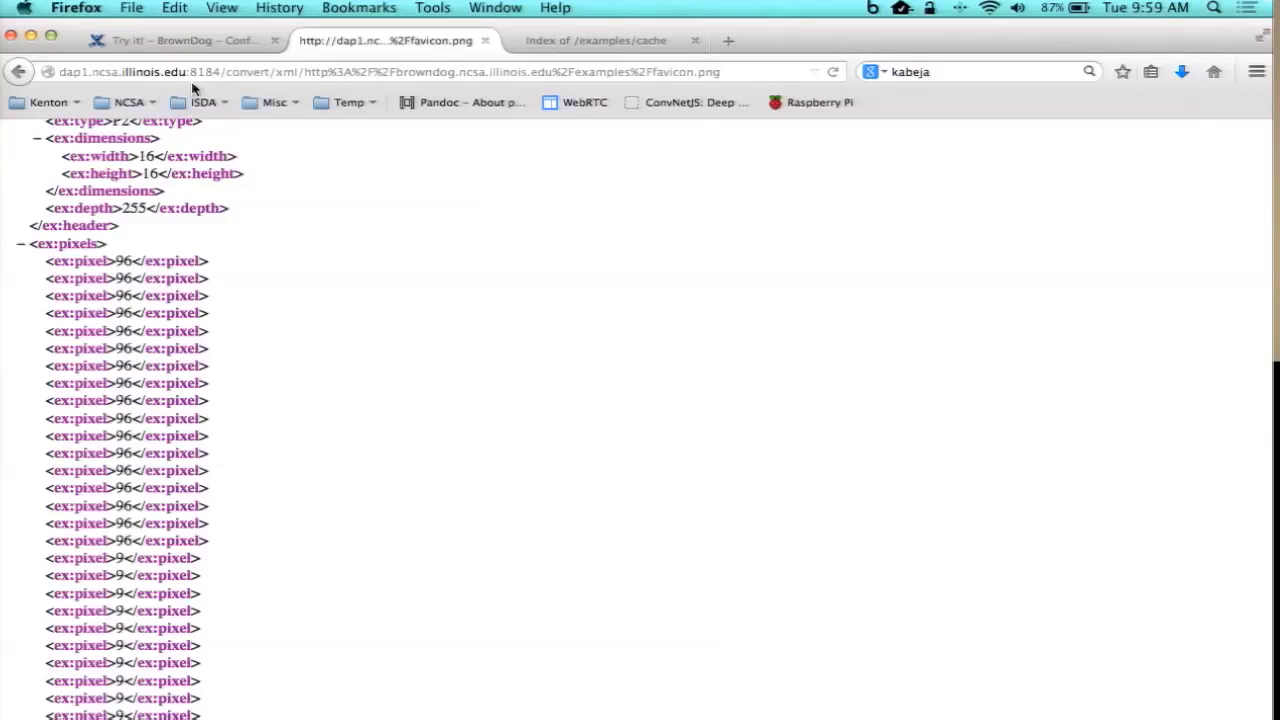
scroll(292, 236, "up", 4)
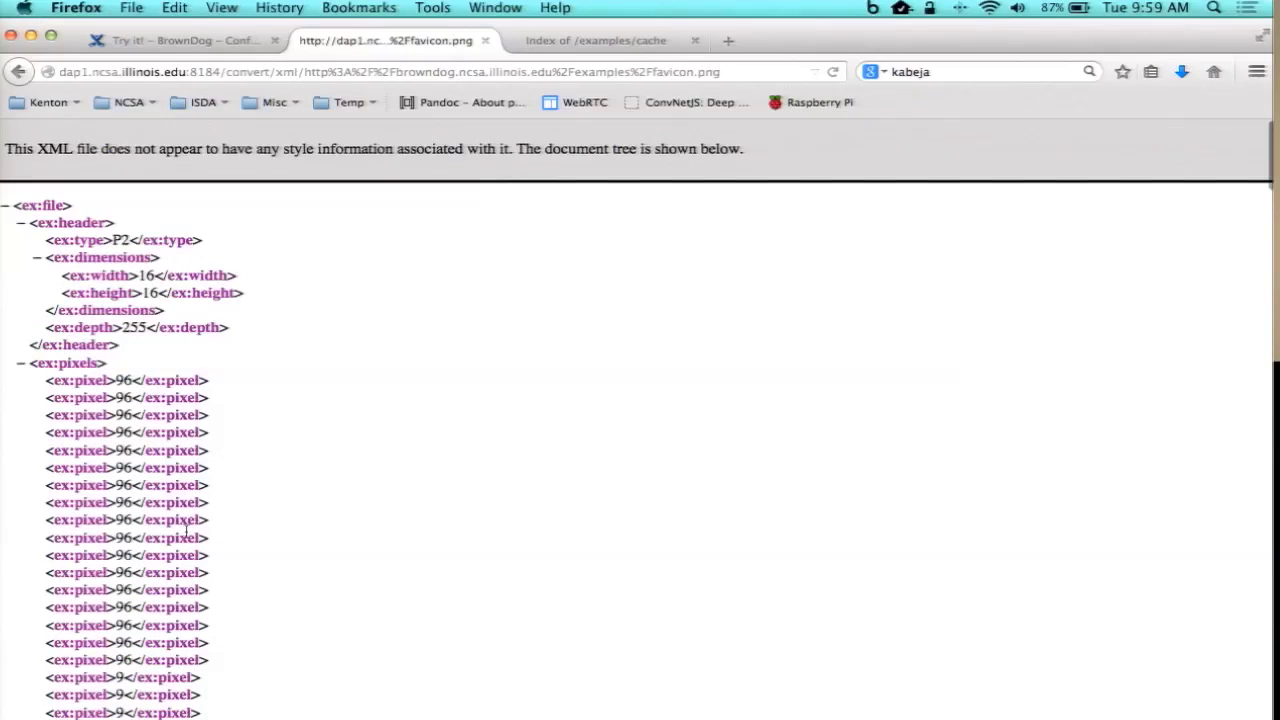
Switch to Terminal, quit example1.html in vi and open example2.html for editing
mouse_move(2, 718)
left_click(364, 262)
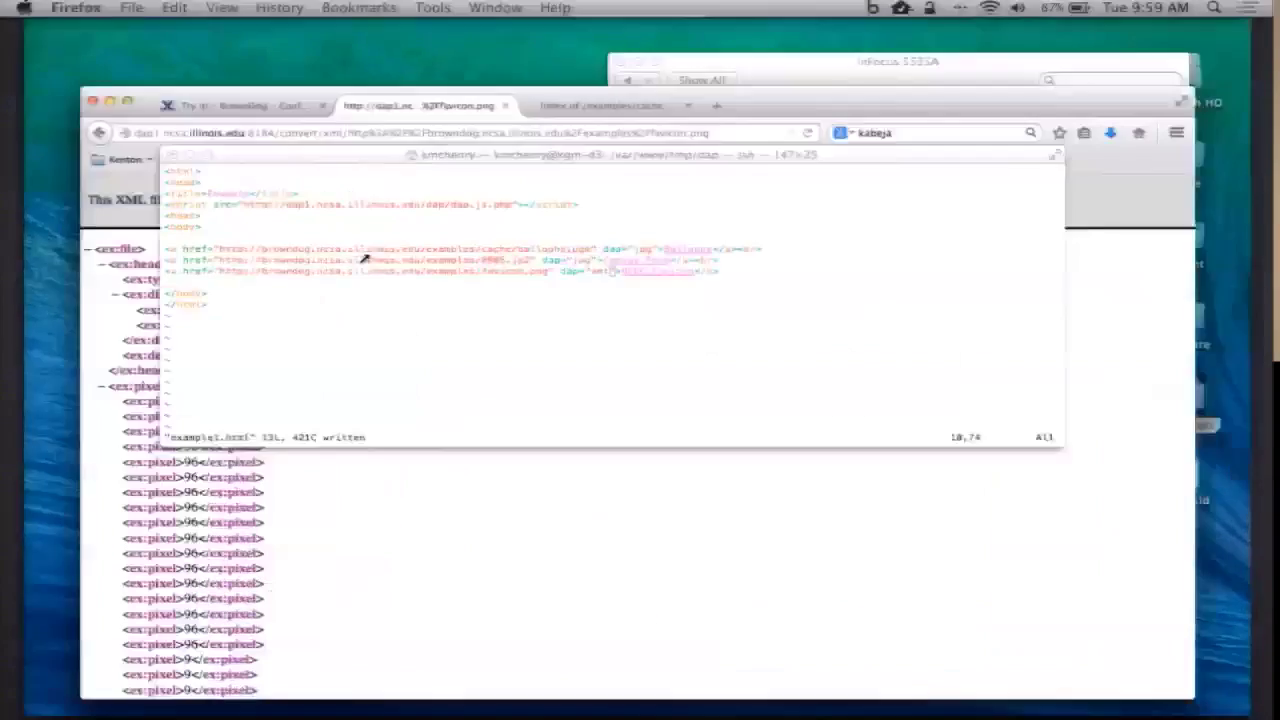
type(":q")
key("Return")
type("vi exa")
key("BackSpace")
key("BackSpace")
type("aample2.html")
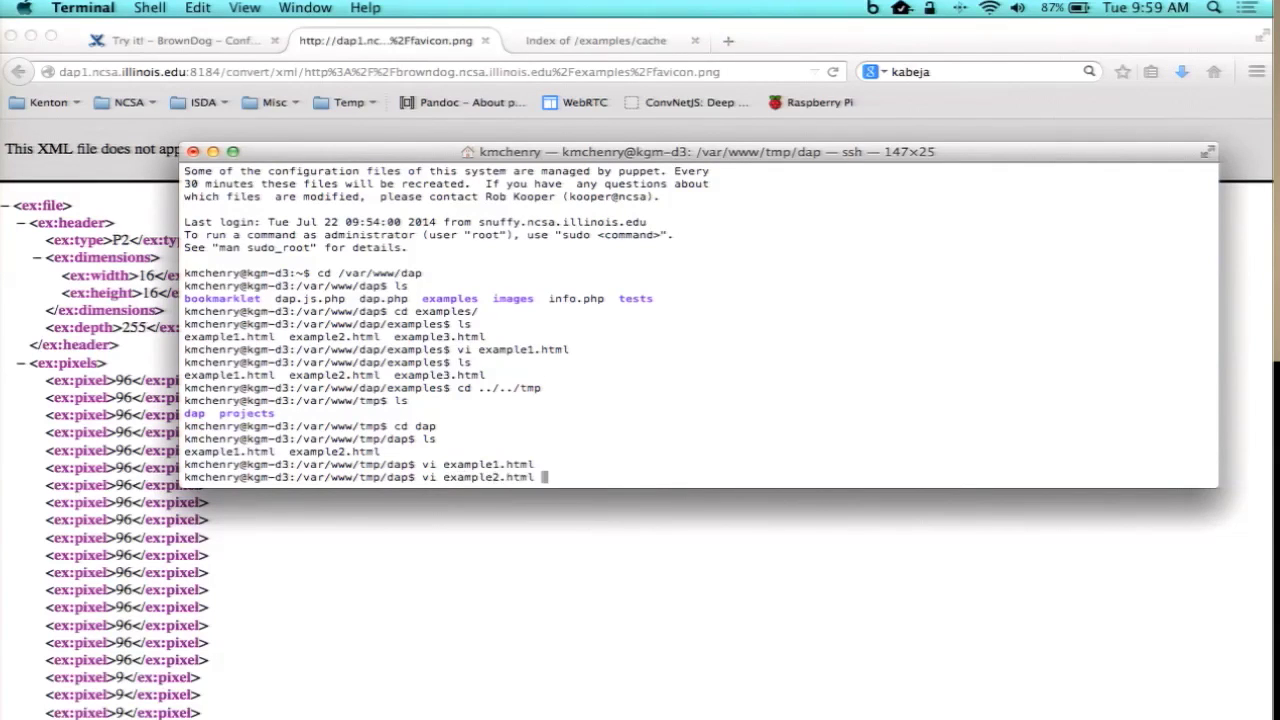
key("Return")
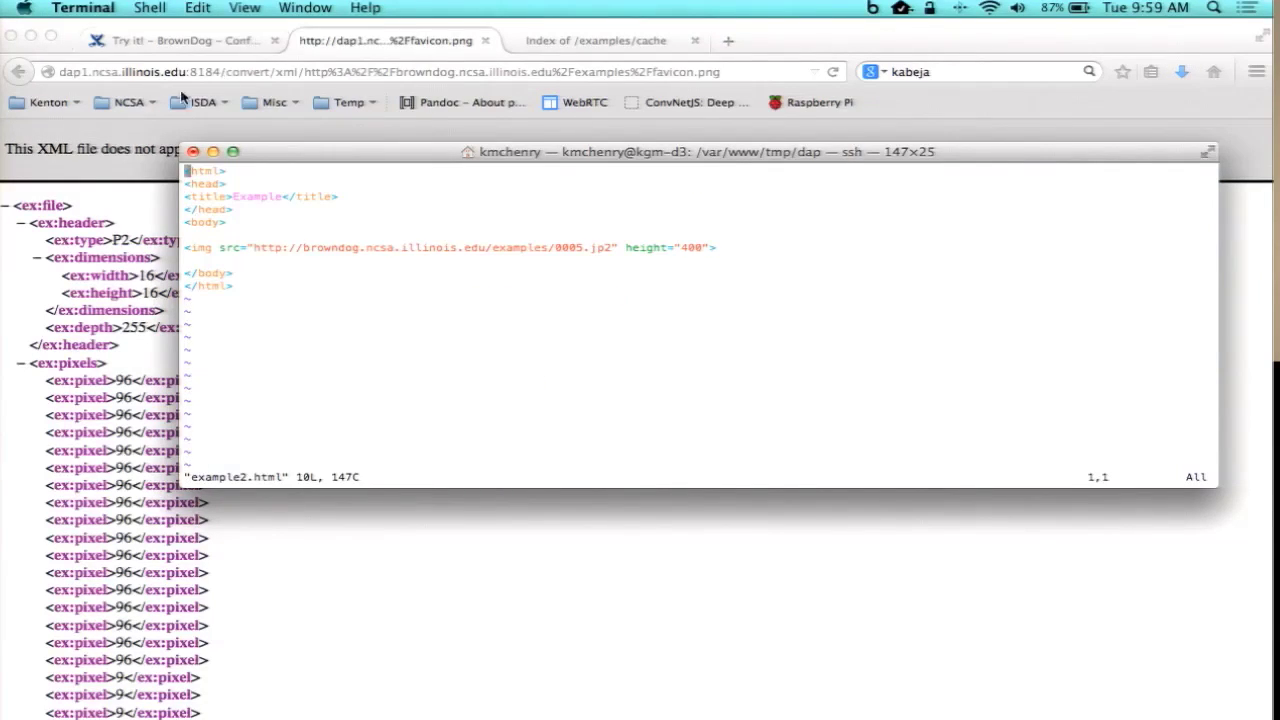
Switch to Firefox and load kgm-d3.ncsa.illinois.edu/tmp/dap/example2.html in the Example page's place
left_click(18, 71)
left_click(350, 72)
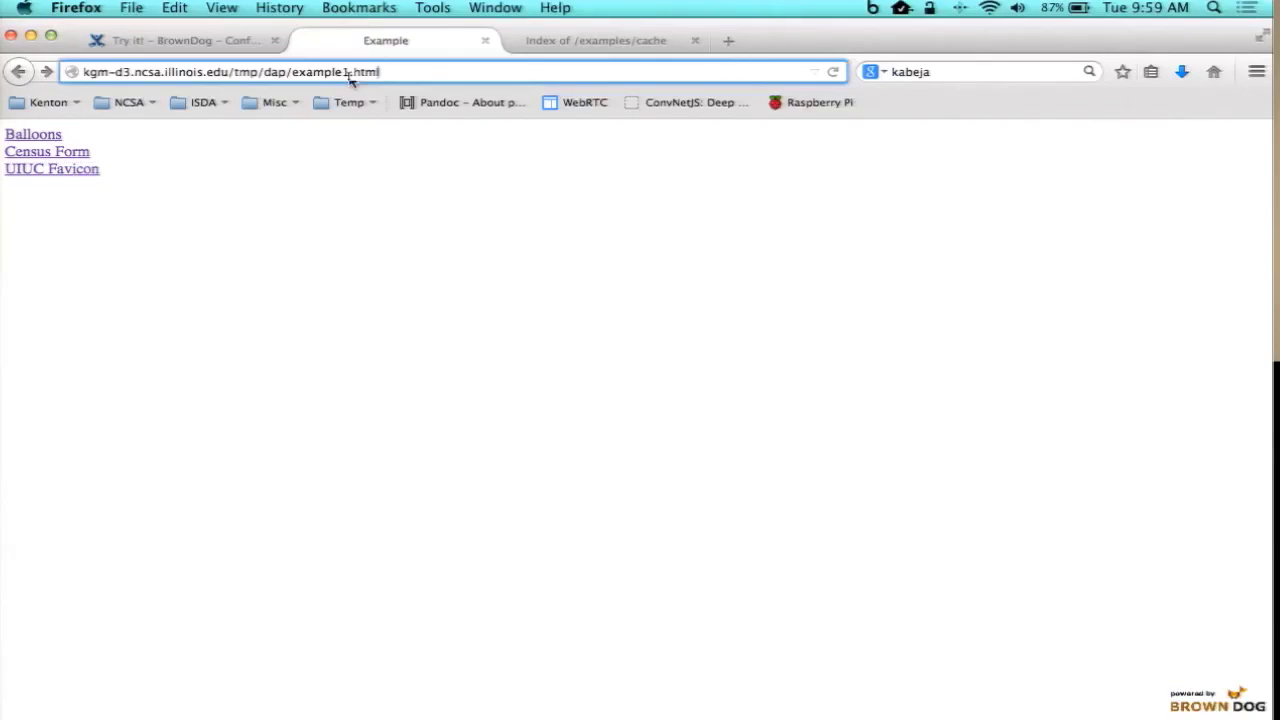
key("BackSpace")
type("2")
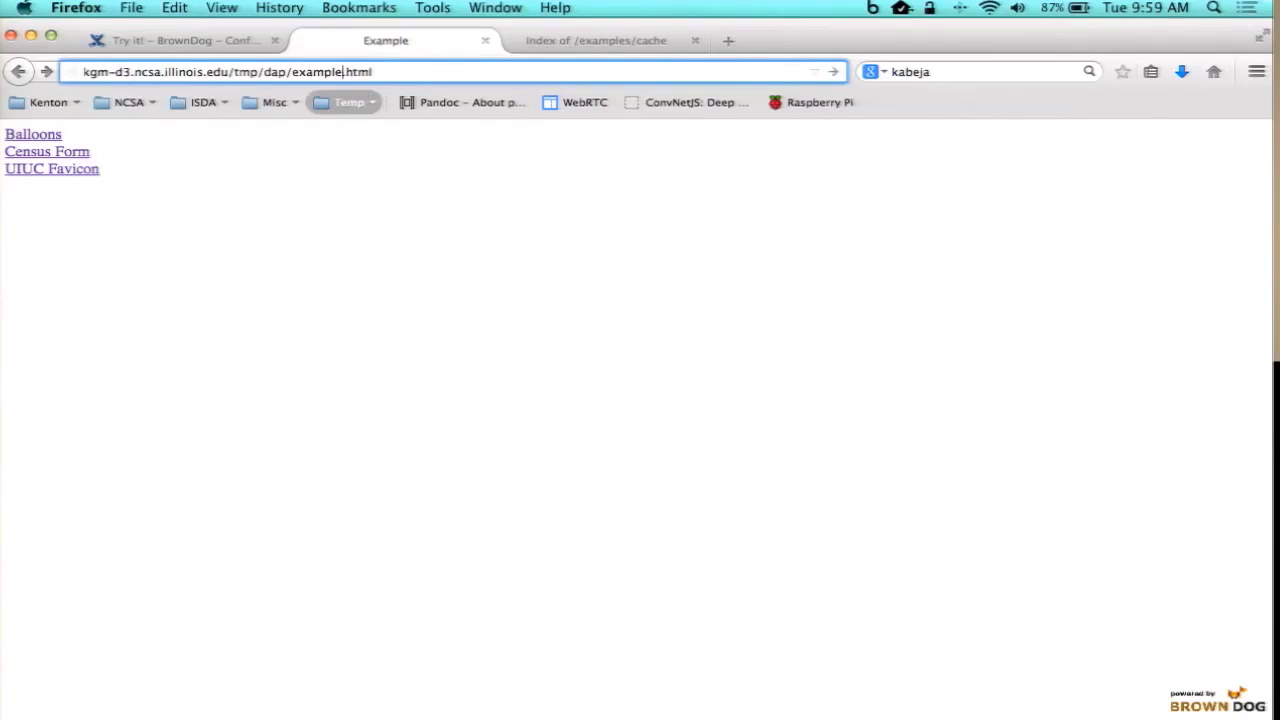
key("Return")
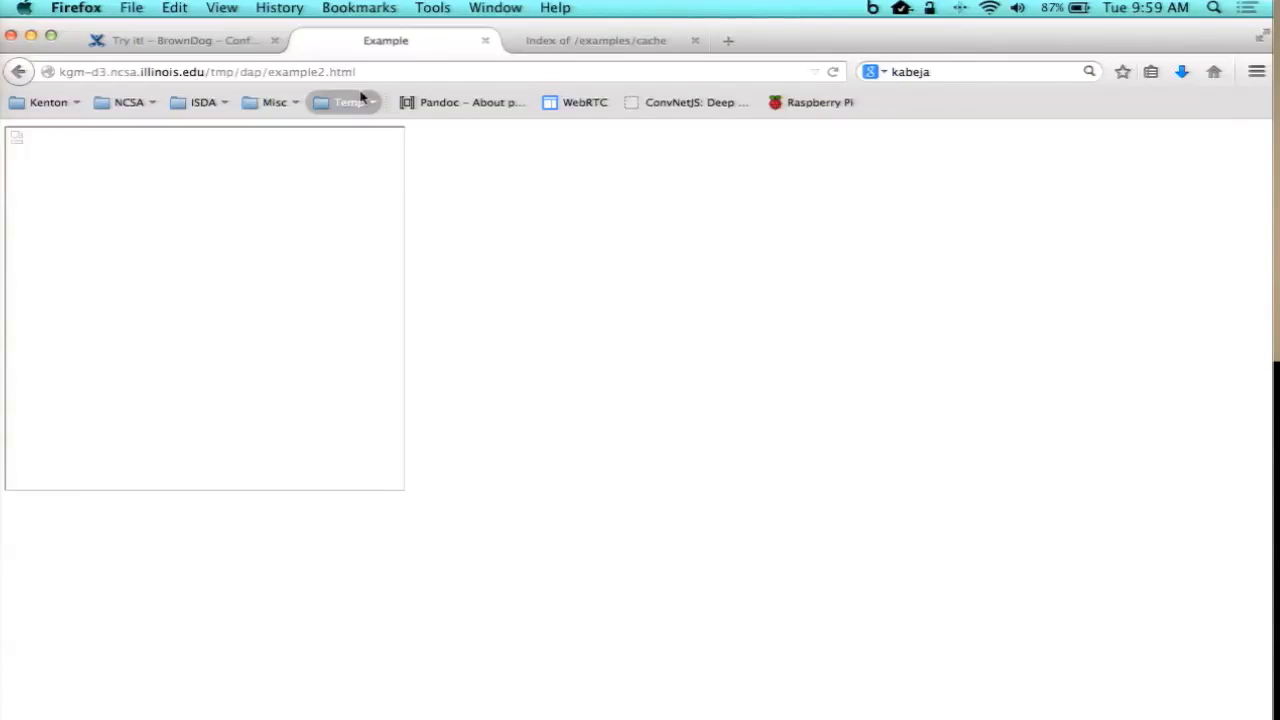
key("ctrl+Up")
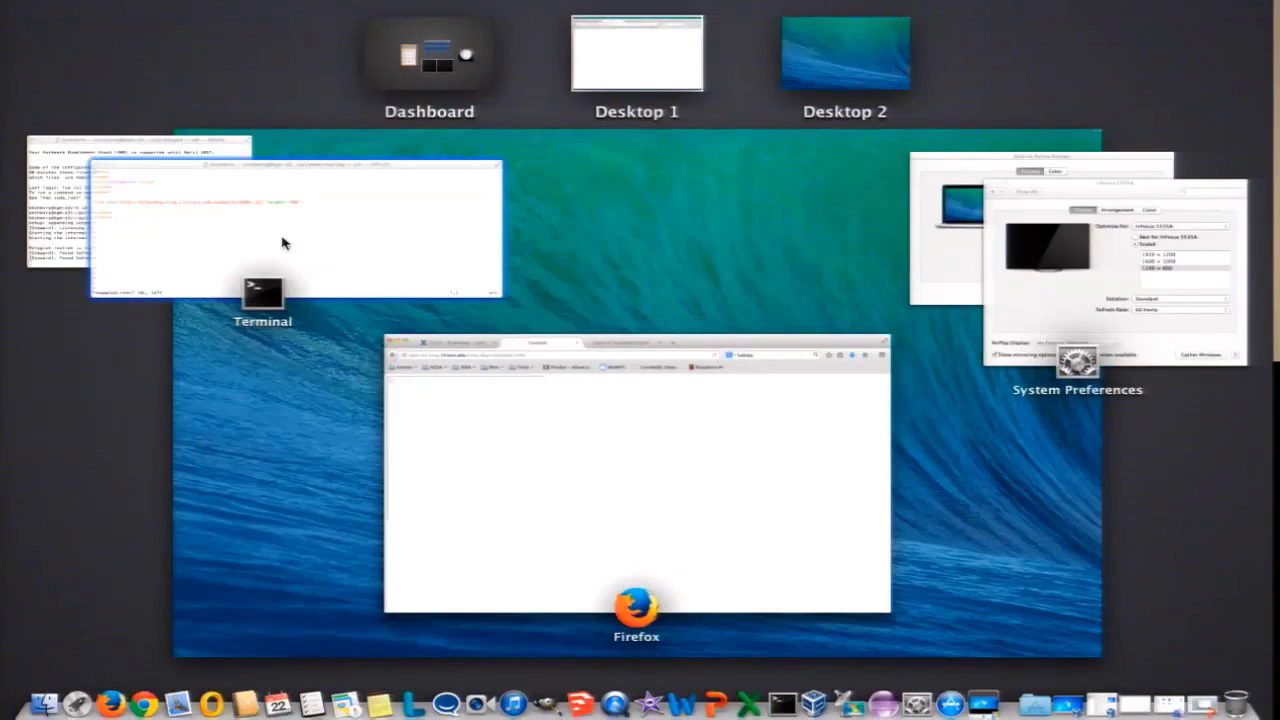
left_click(285, 245)
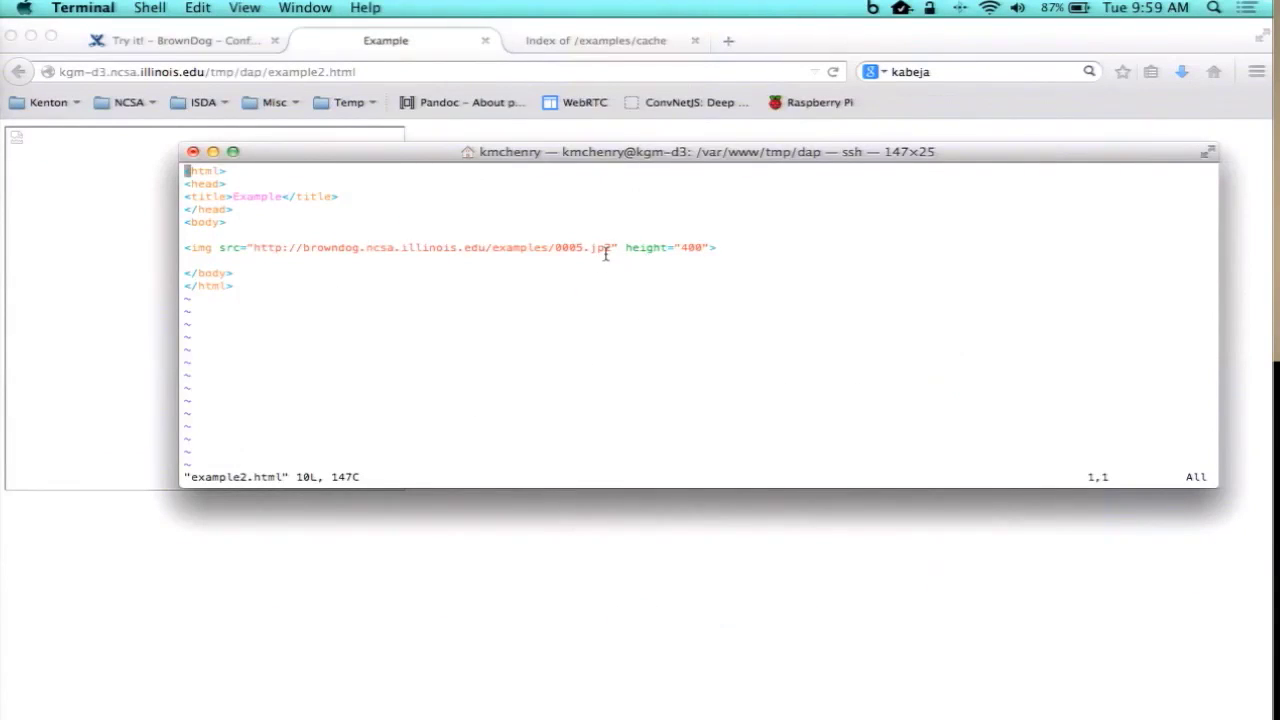
key("Down")
key("Down")
key("Down")
key("Down")
key("Down")
key("Up")
key("shift+o")
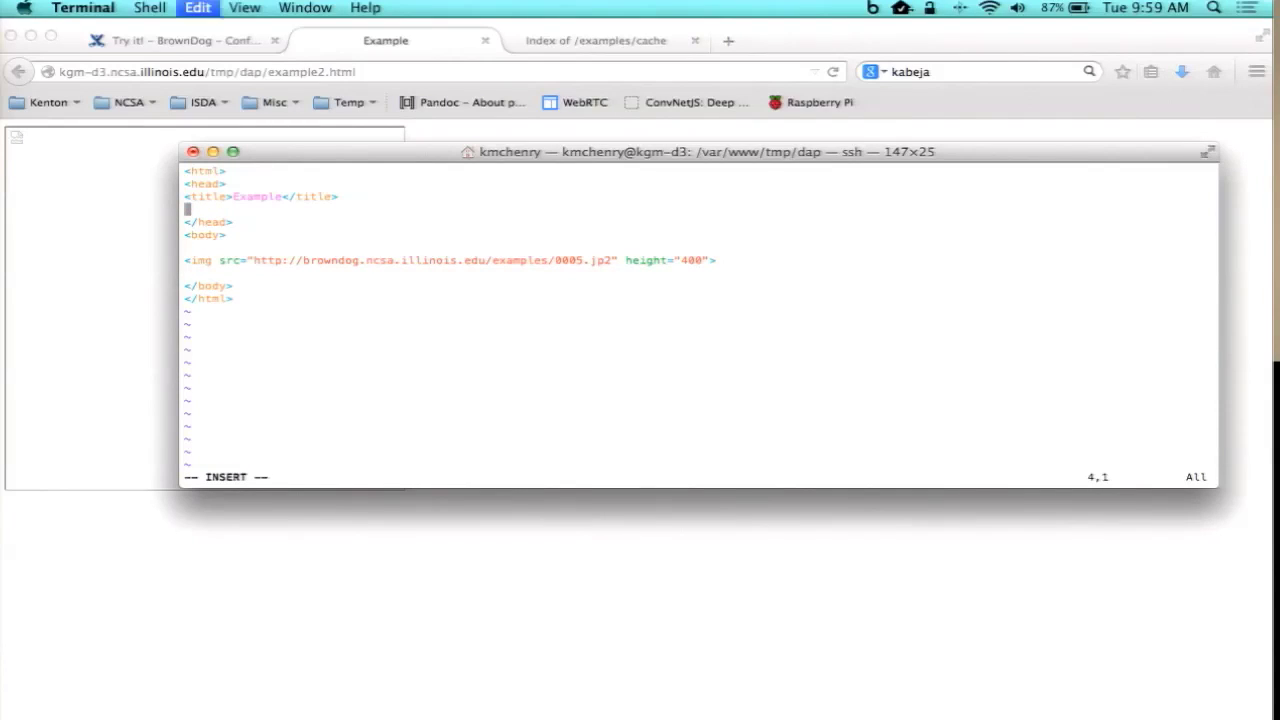
type("<script src=\"http://dap1.ncsa.illinois.edu/dap/dap.js.php\"></script>")
key("Escape")
Add the attribute dap="jpg" to the img tag for 0005.jp2, after its height attribute
key("j")
key("j")
key("j")
key("j")
key("l")
key("l")
key("l")
key("l")
key("l")
key("l")
key("l")
type("a dap=\"jpg\"")
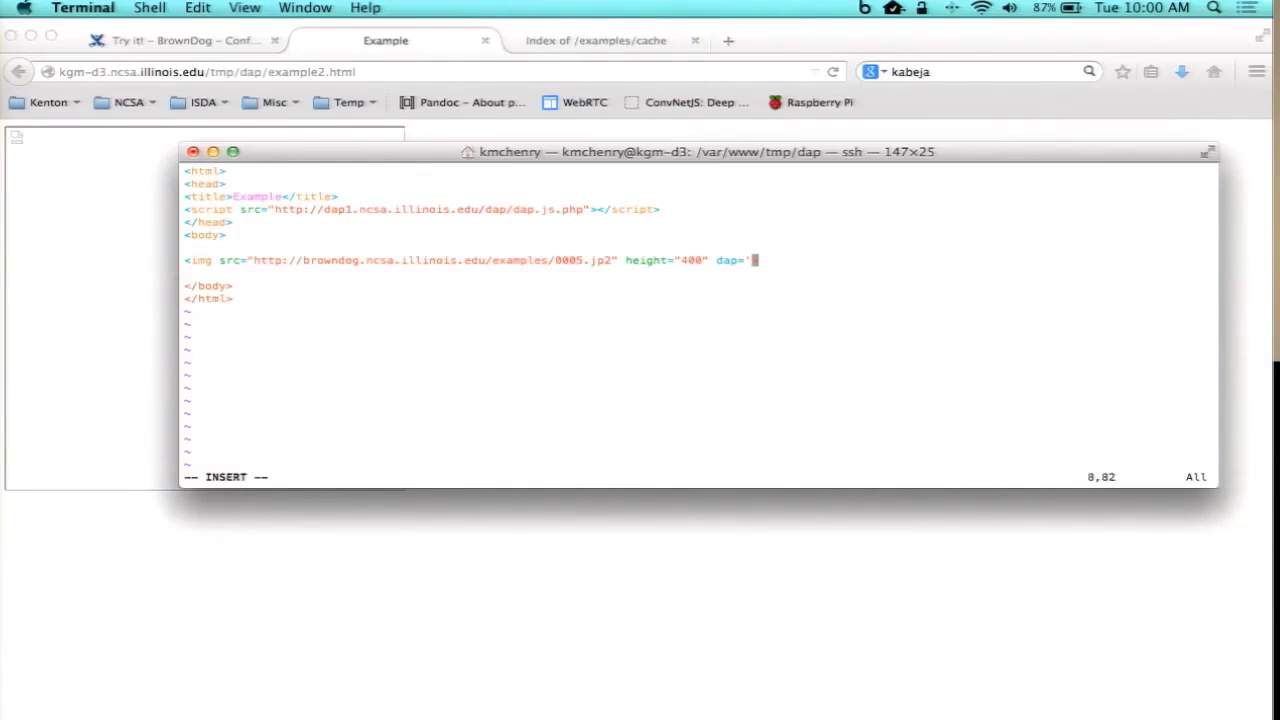
key("Escape")
Save example2.html and reload its page in Firefox
type(":w")
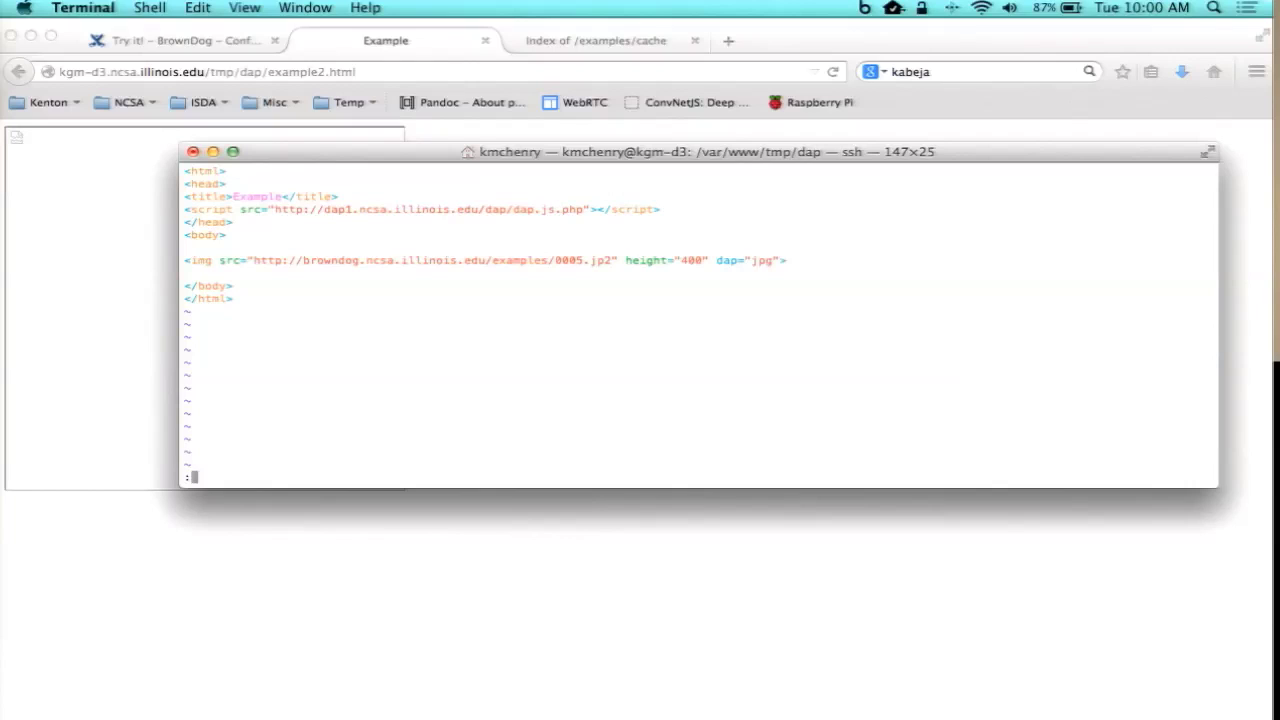
key("Return")
left_click(223, 551)
left_click(833, 72)
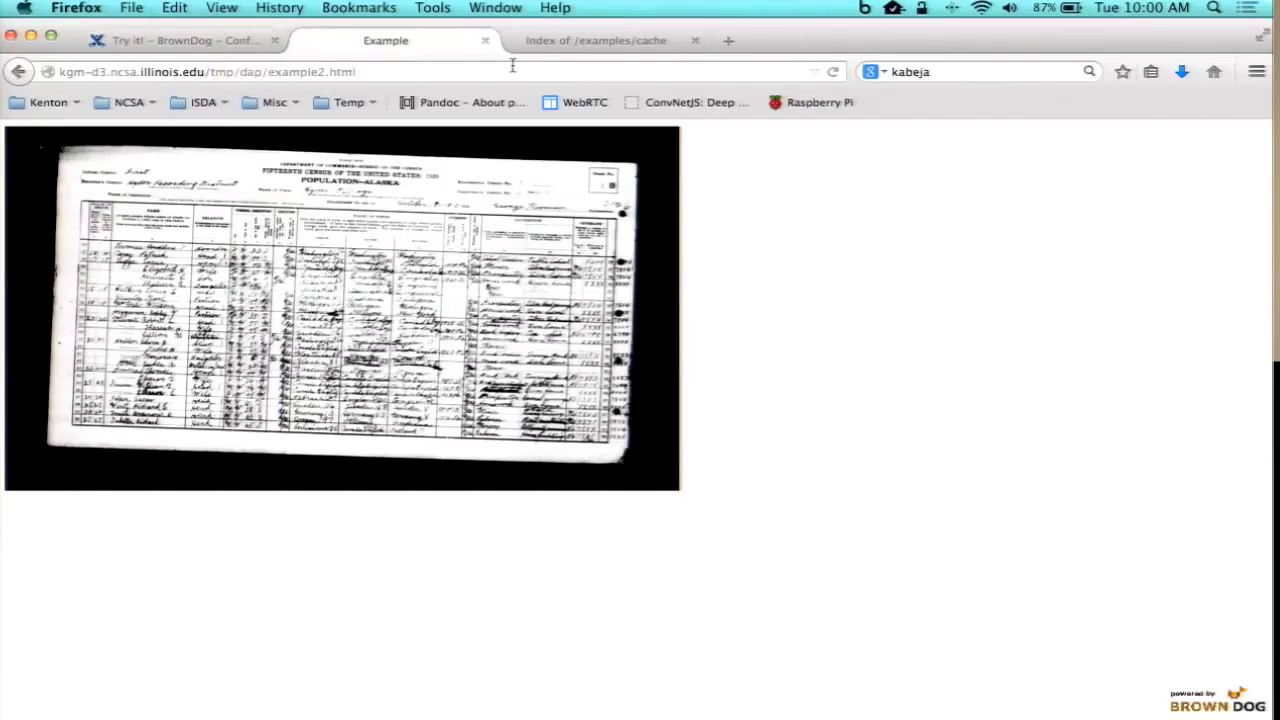
Try to open example3.html from the same /tmp/dap folder
left_click(337, 77)
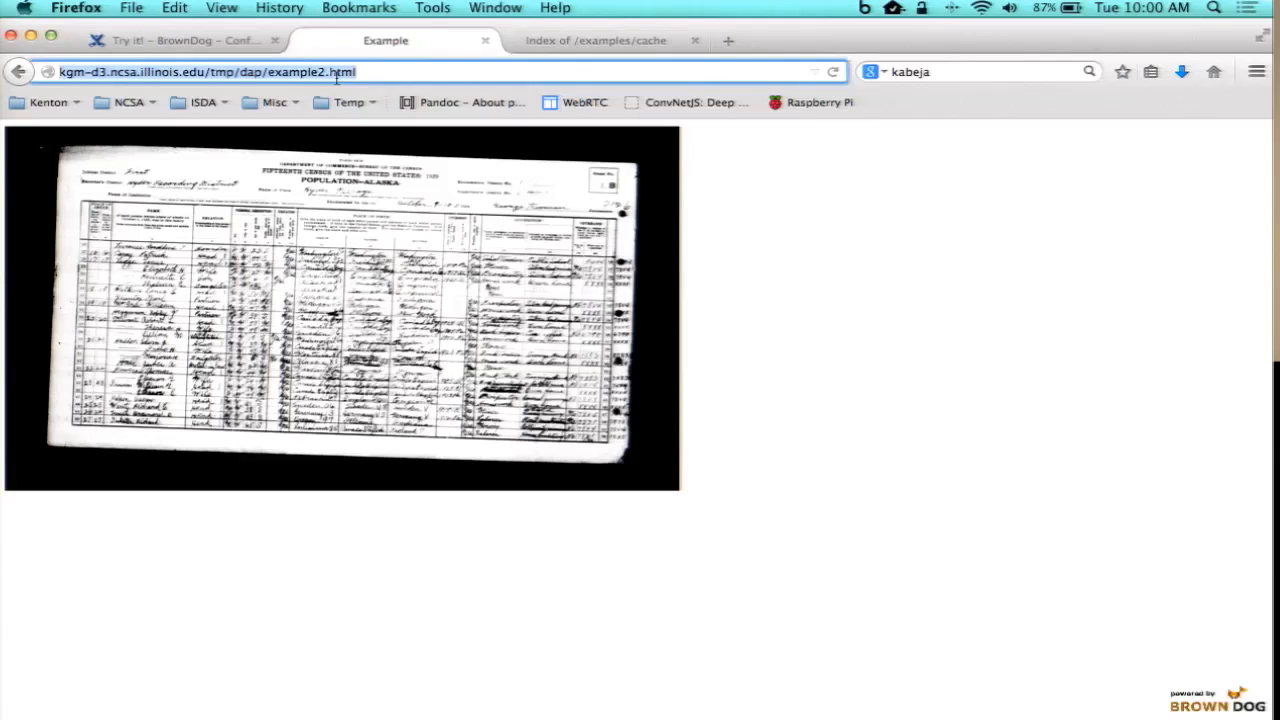
left_click(325, 70)
key("BackSpace")
type("3")
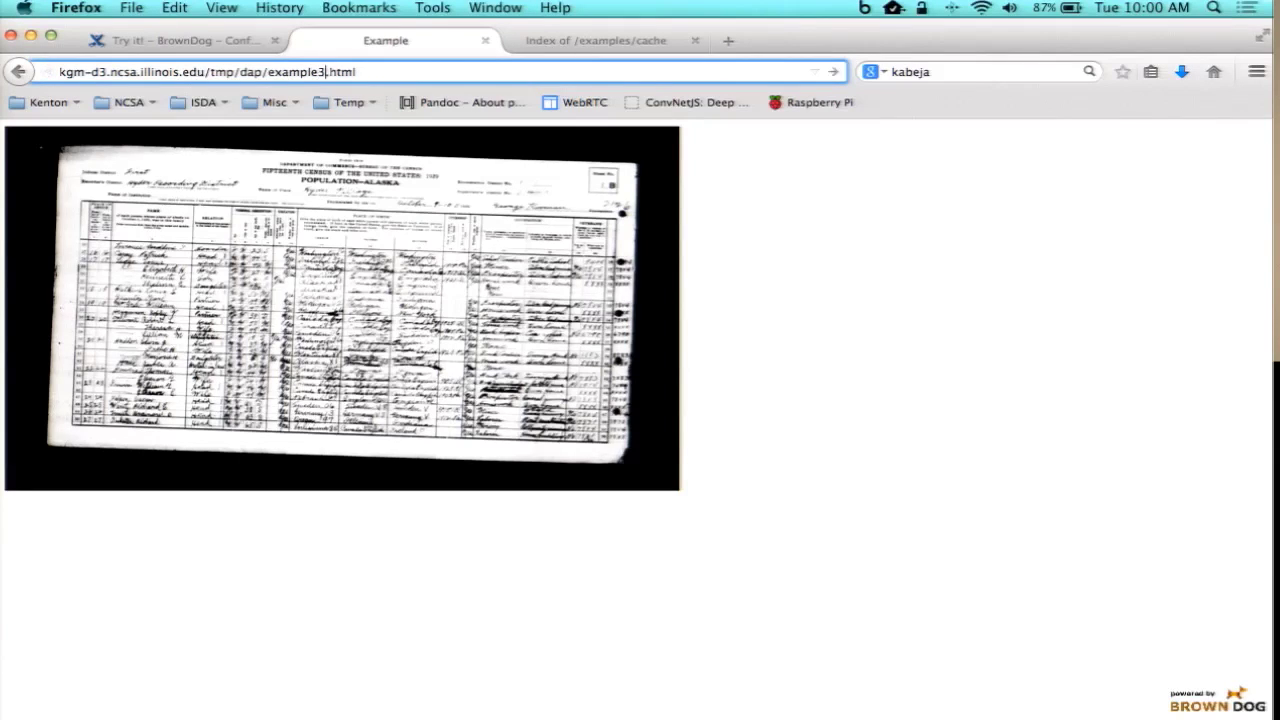
key("Return")
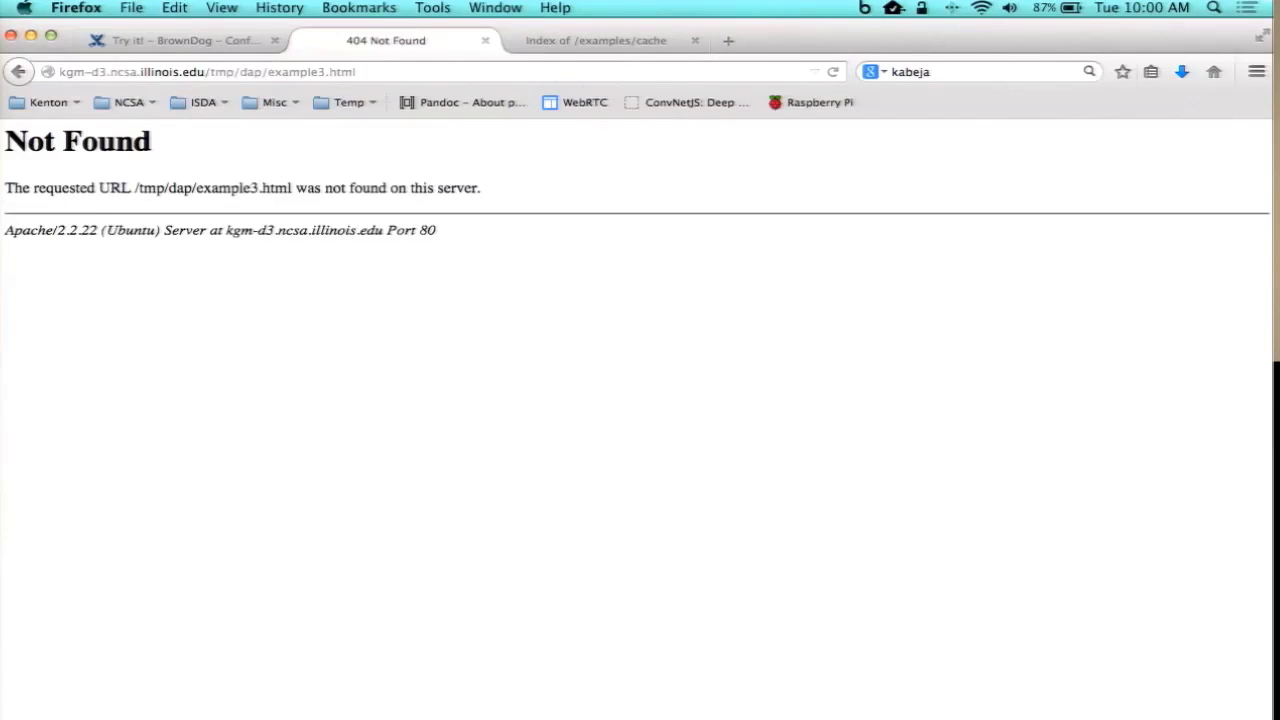
Go back to the /examples listing and try opening 0005.jp2, Astell1700.docx, humancells.zip and dob.csv, cancelling each download
left_click(557, 50)
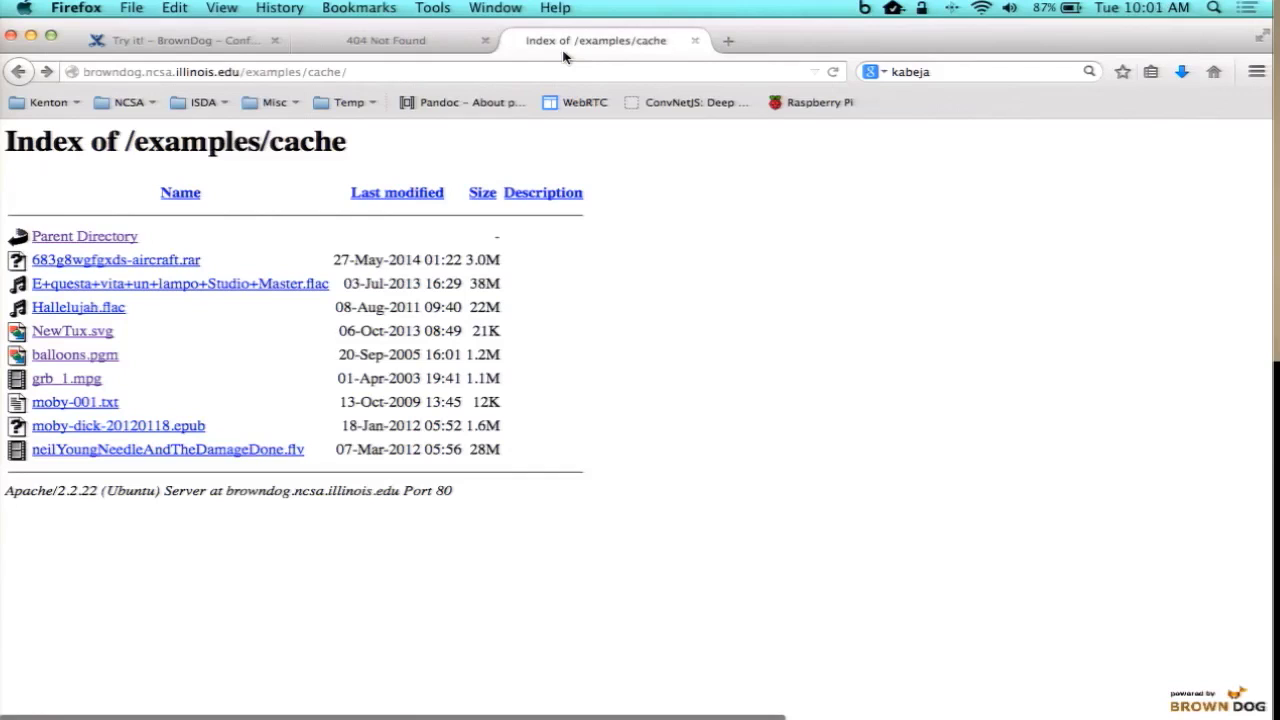
left_click(19, 72)
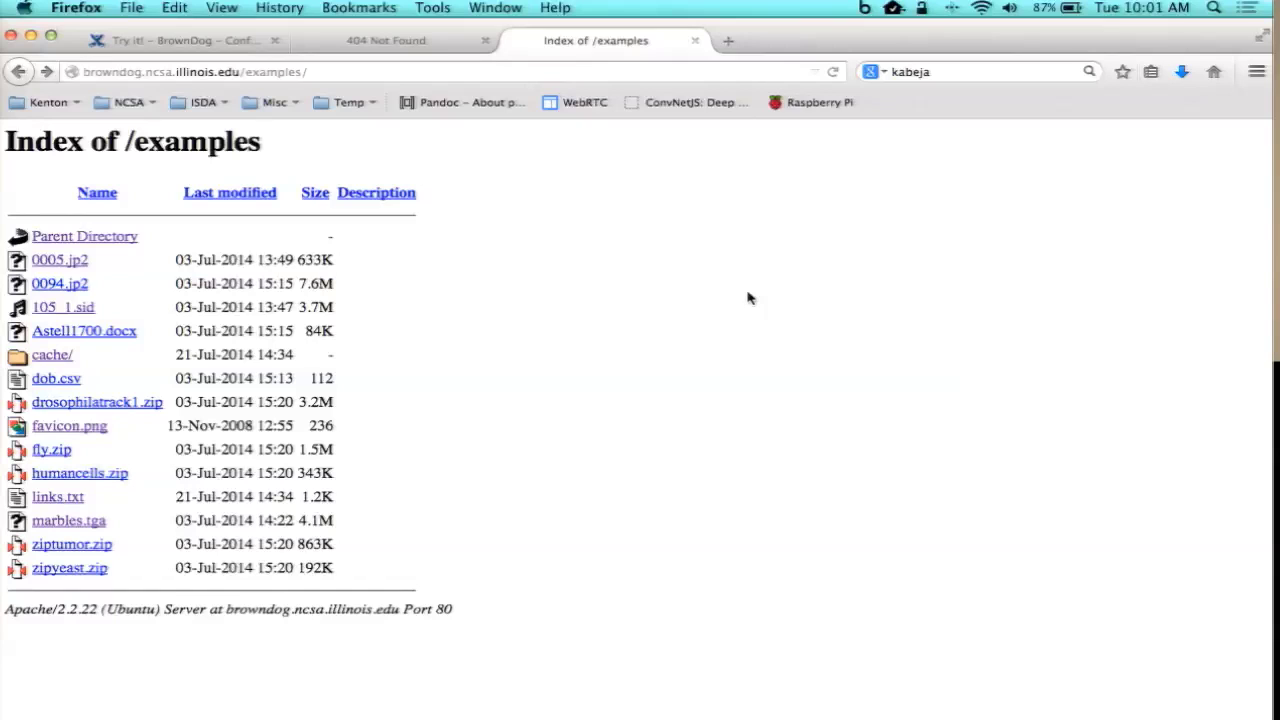
left_click(80, 262)
left_click(290, 531)
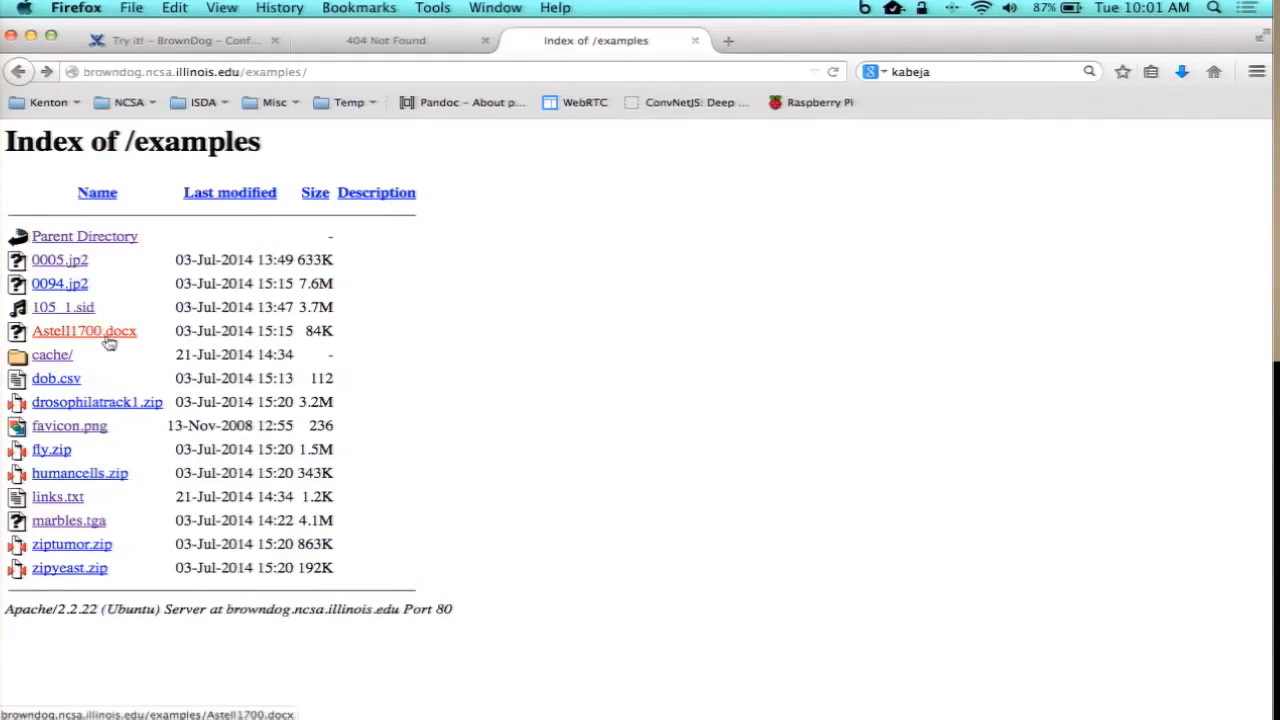
left_click(109, 340)
left_click(288, 530)
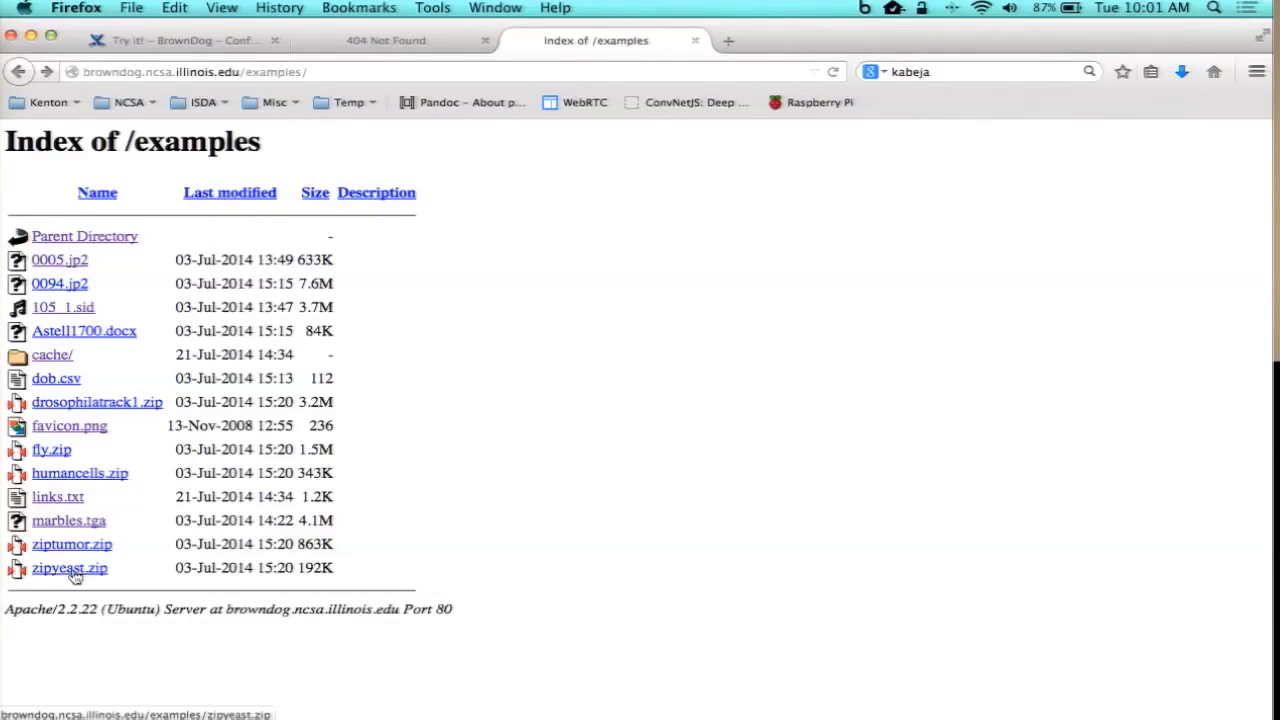
left_click(100, 475)
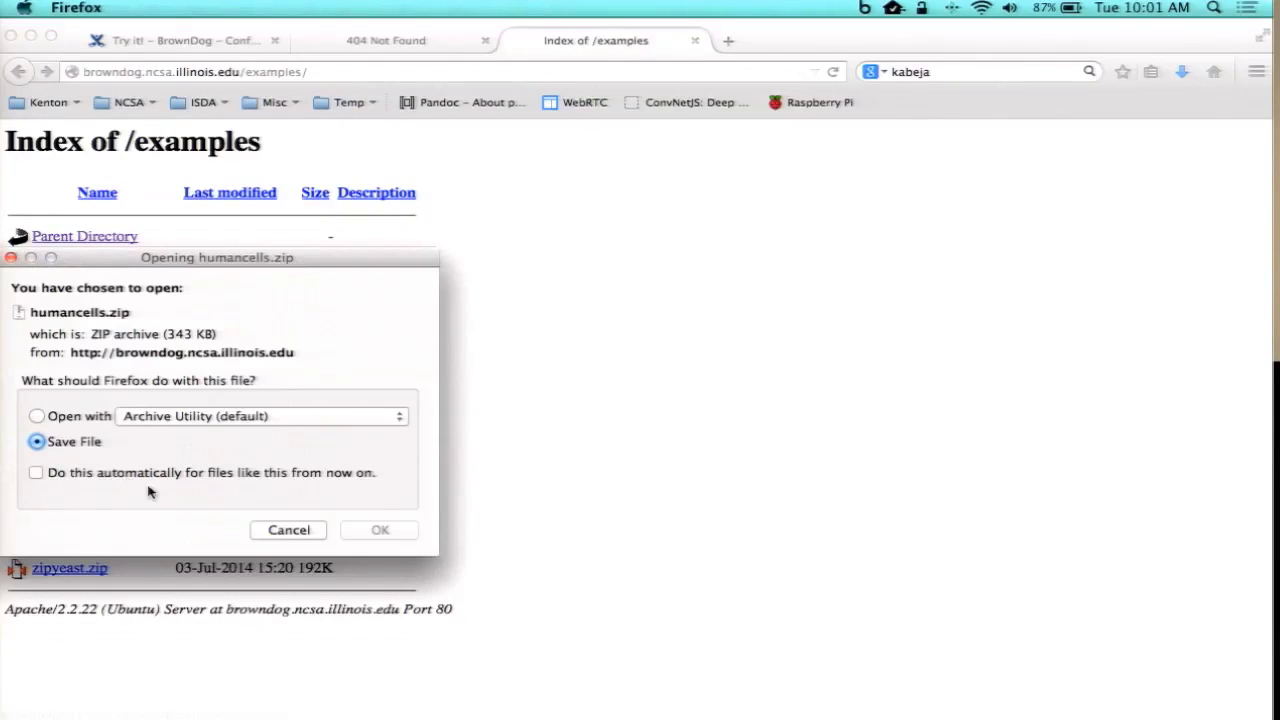
left_click(288, 531)
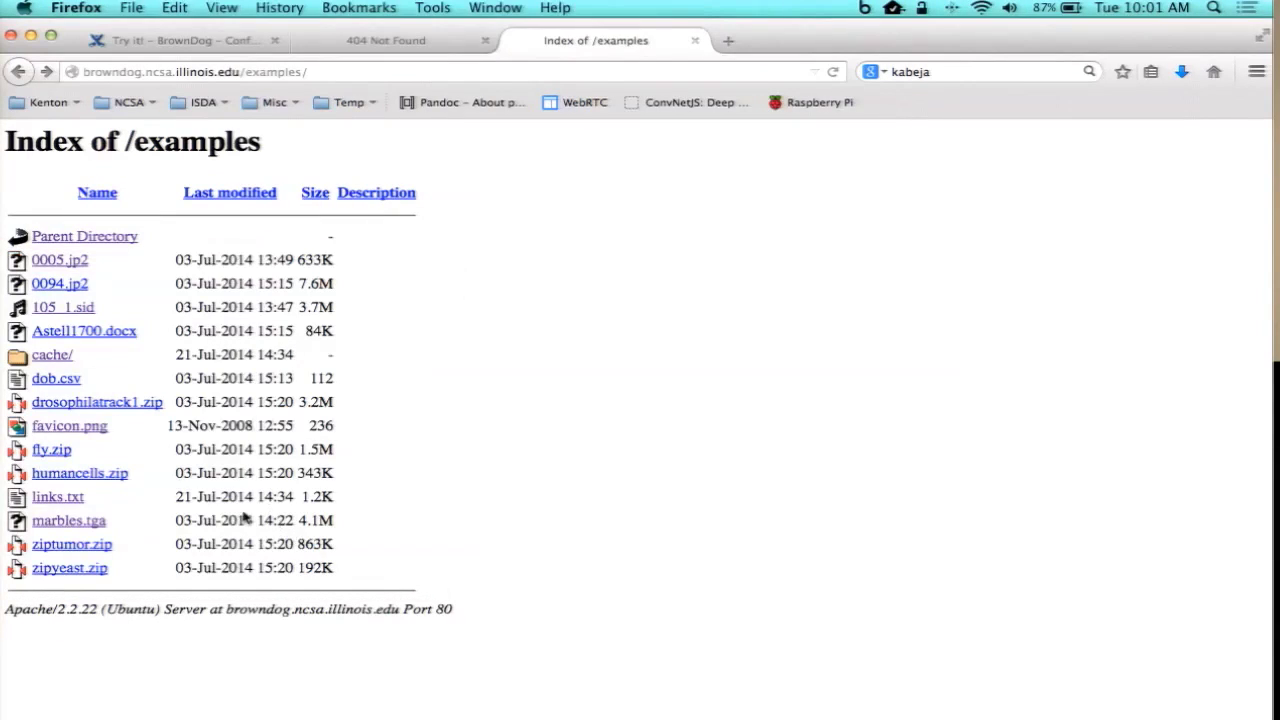
left_click(74, 388)
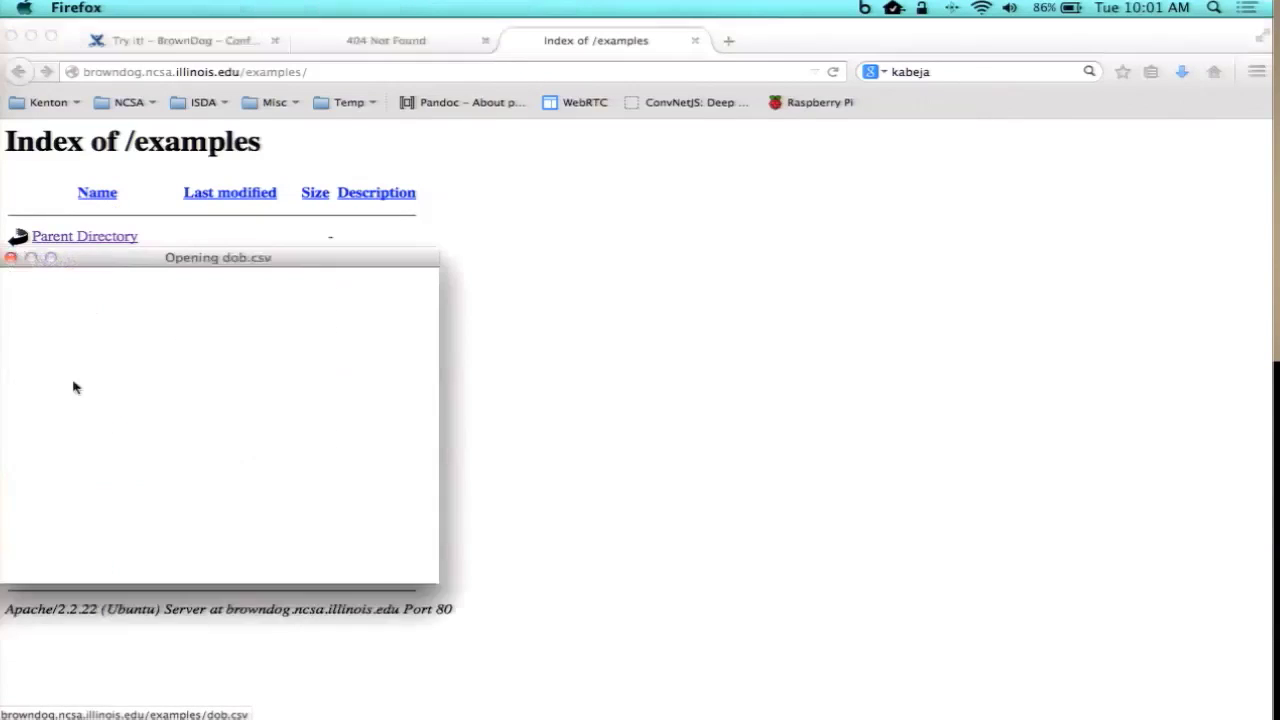
left_click(282, 530)
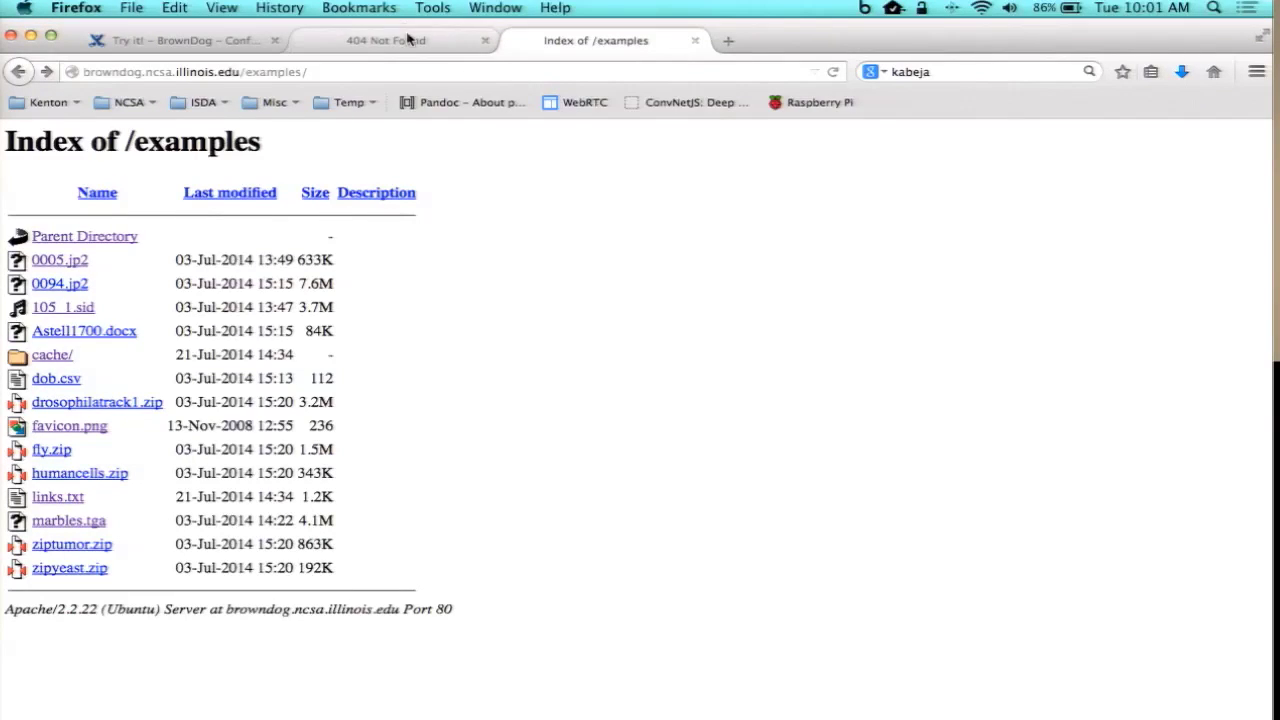
Open the DAP Bookmarklet page from the BrownDog Try it! page and install the bookmarklet before the Pandoc bookmark
left_click(218, 46)
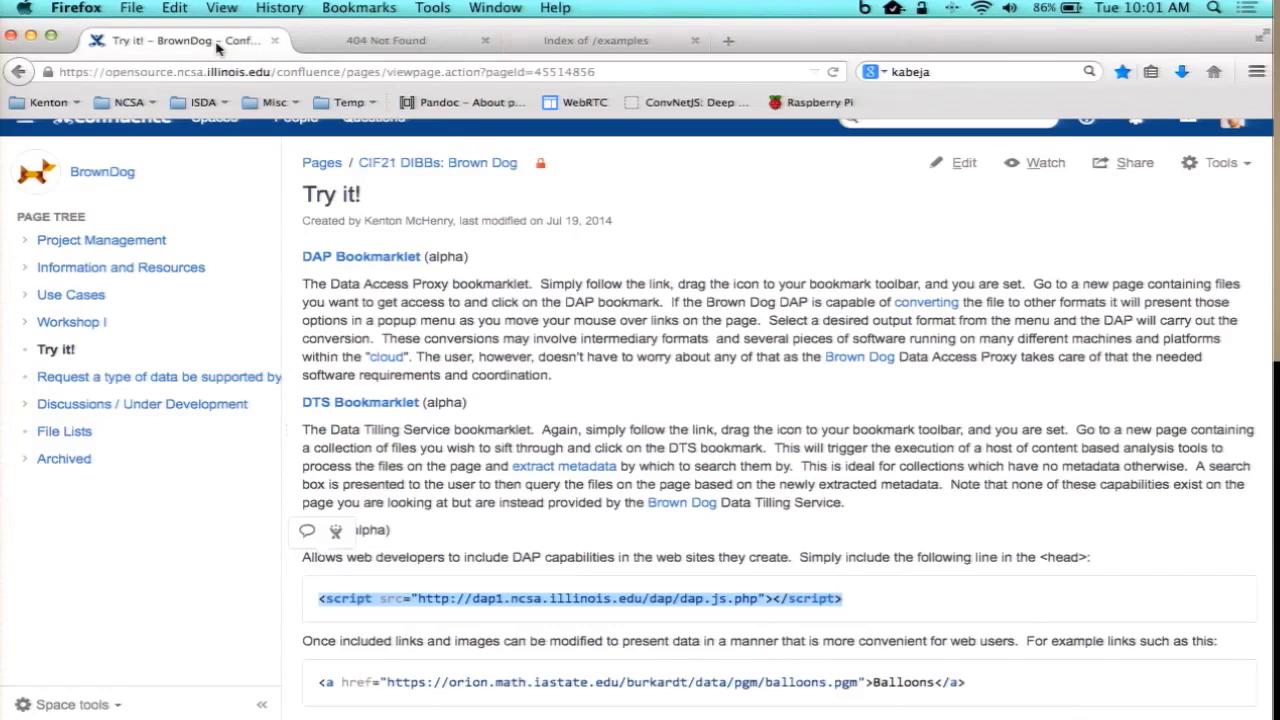
left_click(392, 262)
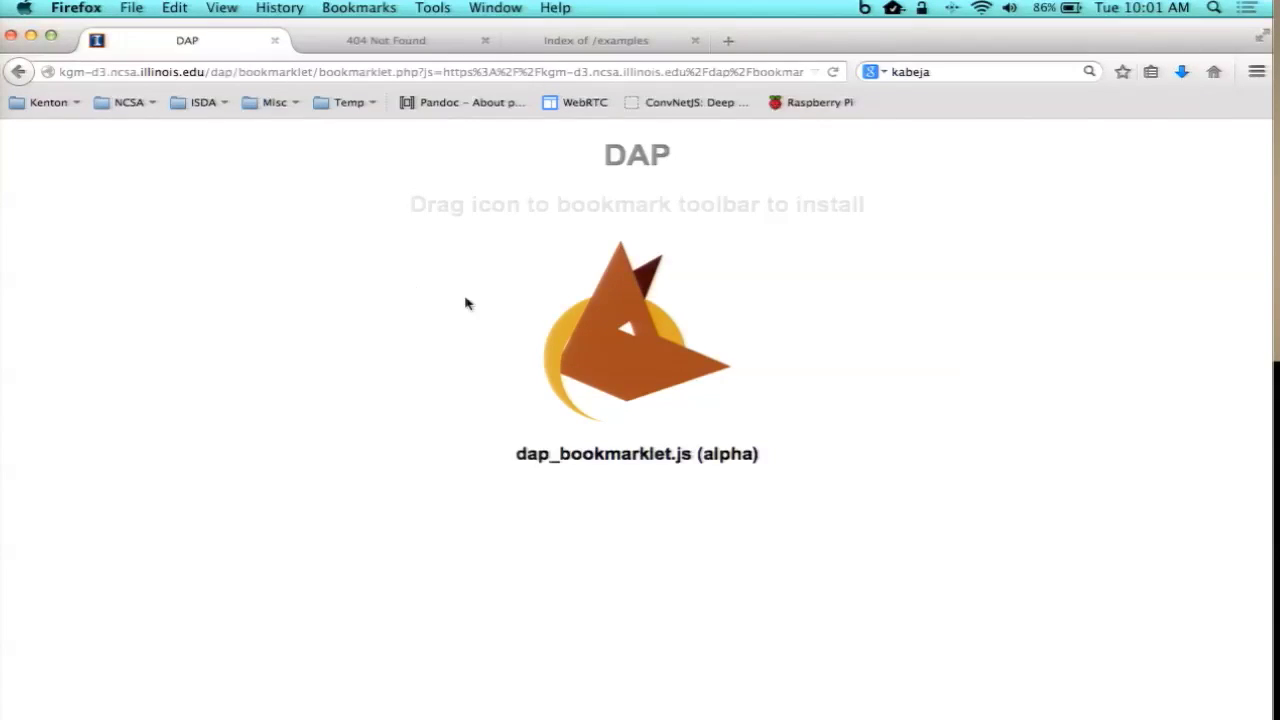
left_click_drag(632, 357, 405, 103)
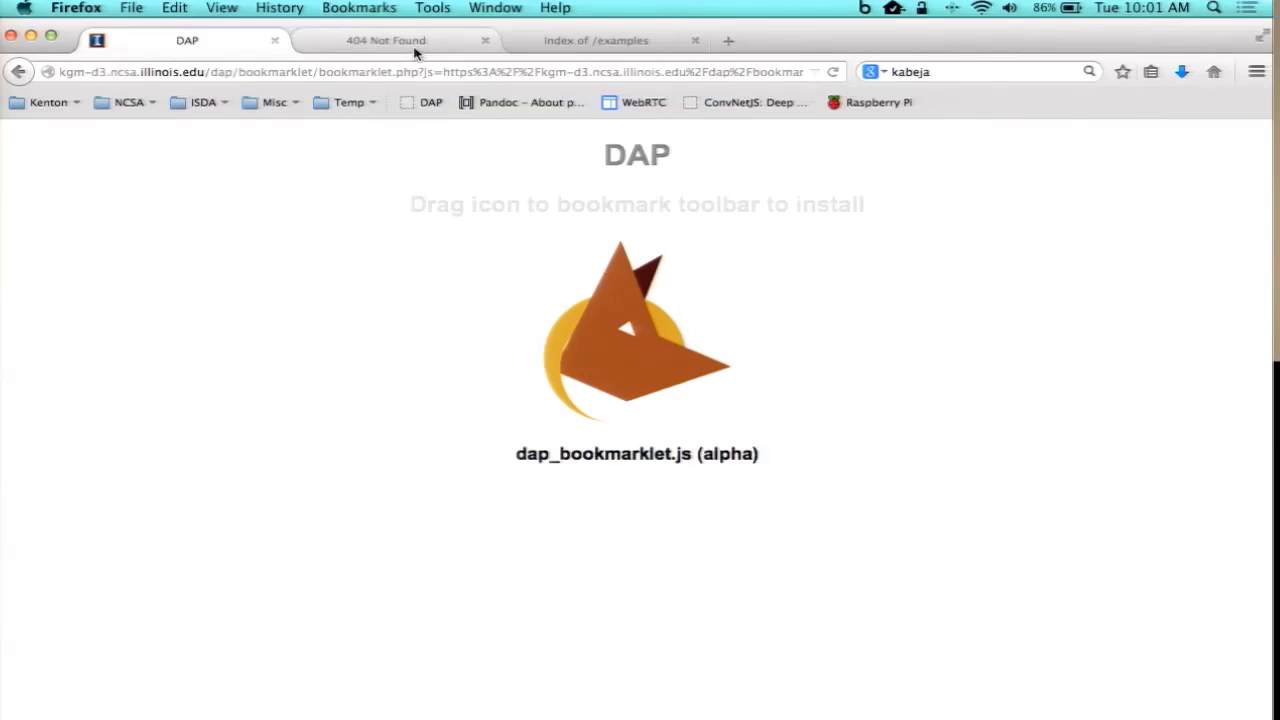
Run the DAP bookmarklet on the /examples listing, view 0005.jp2 converted to jpg and return to the listing
left_click(668, 56)
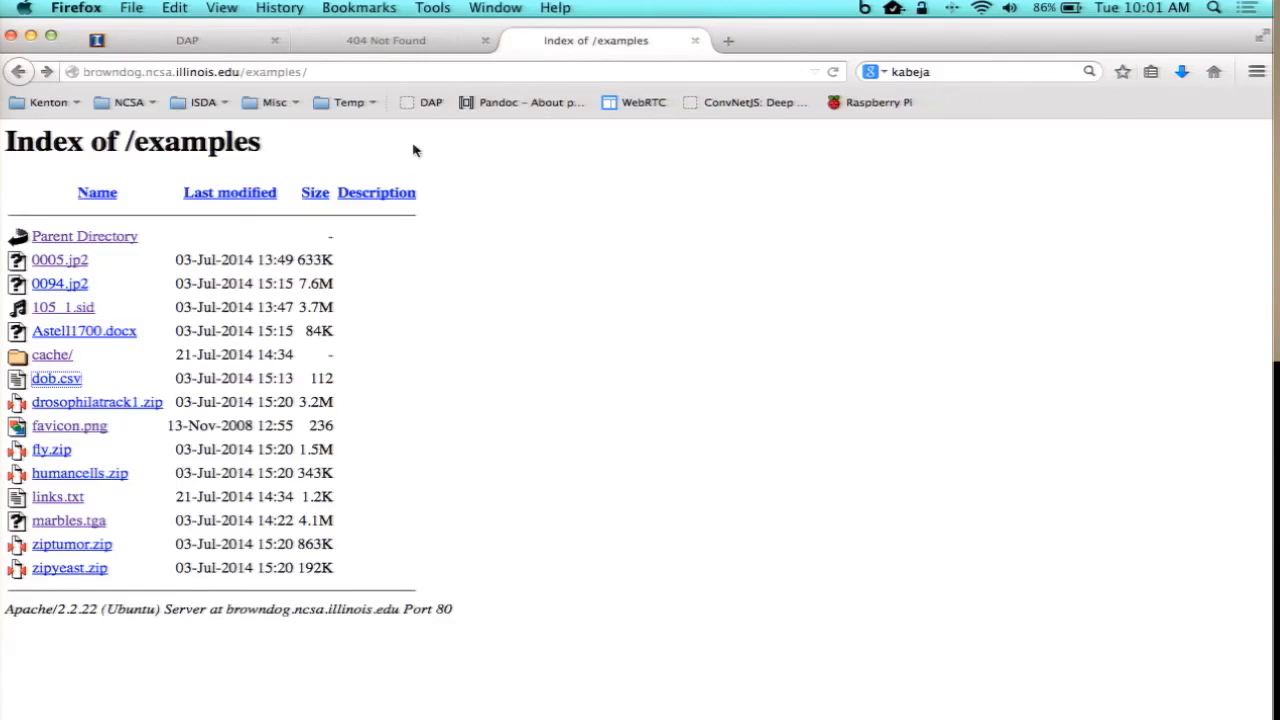
left_click(421, 114)
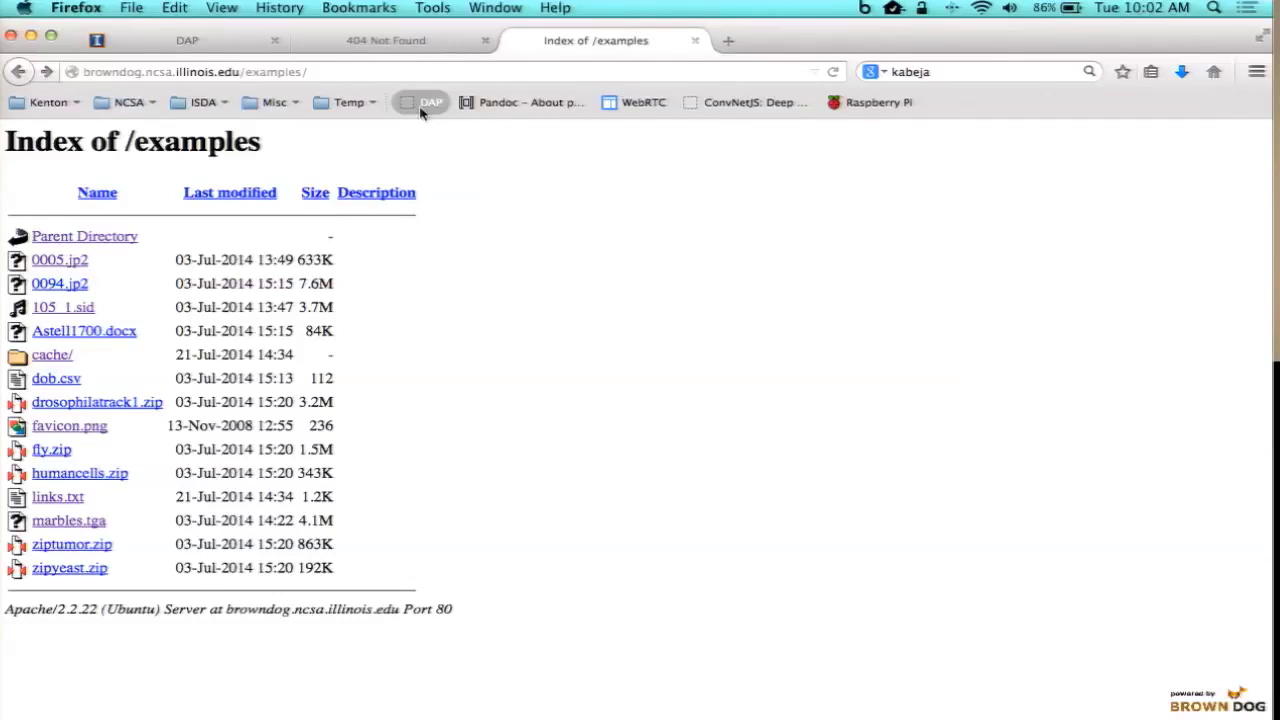
mouse_move(48, 262)
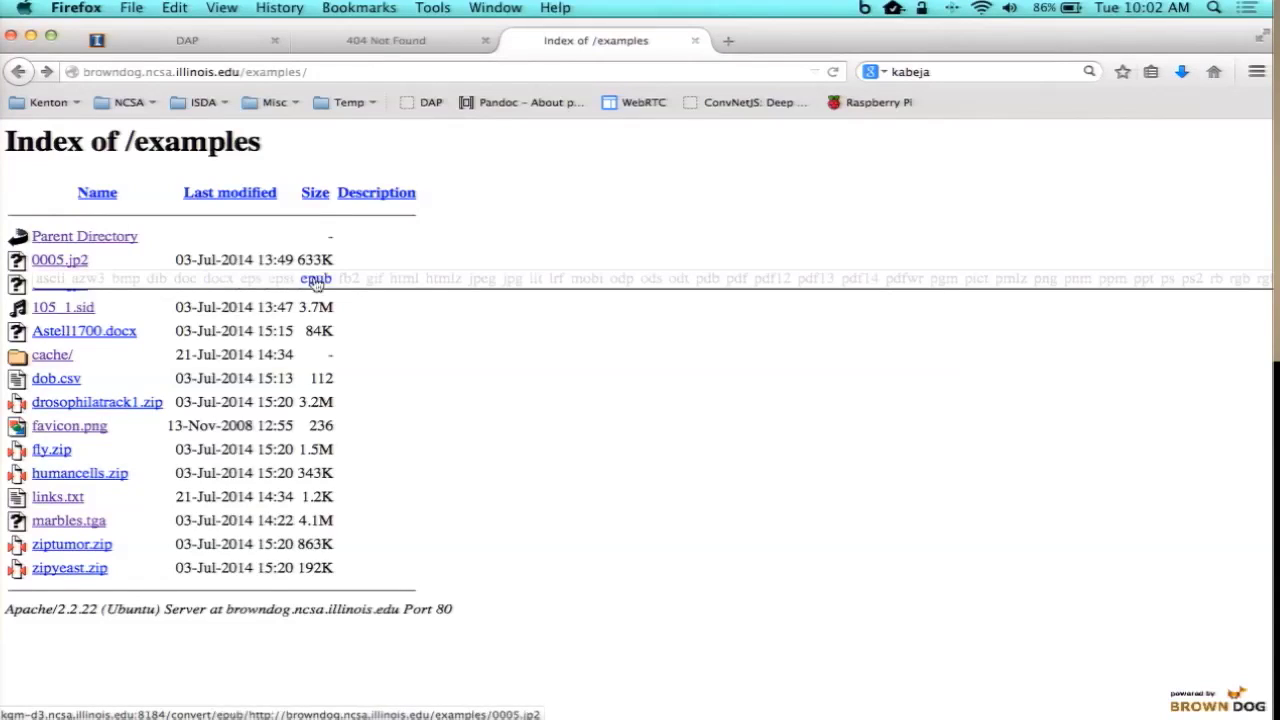
left_click(512, 280)
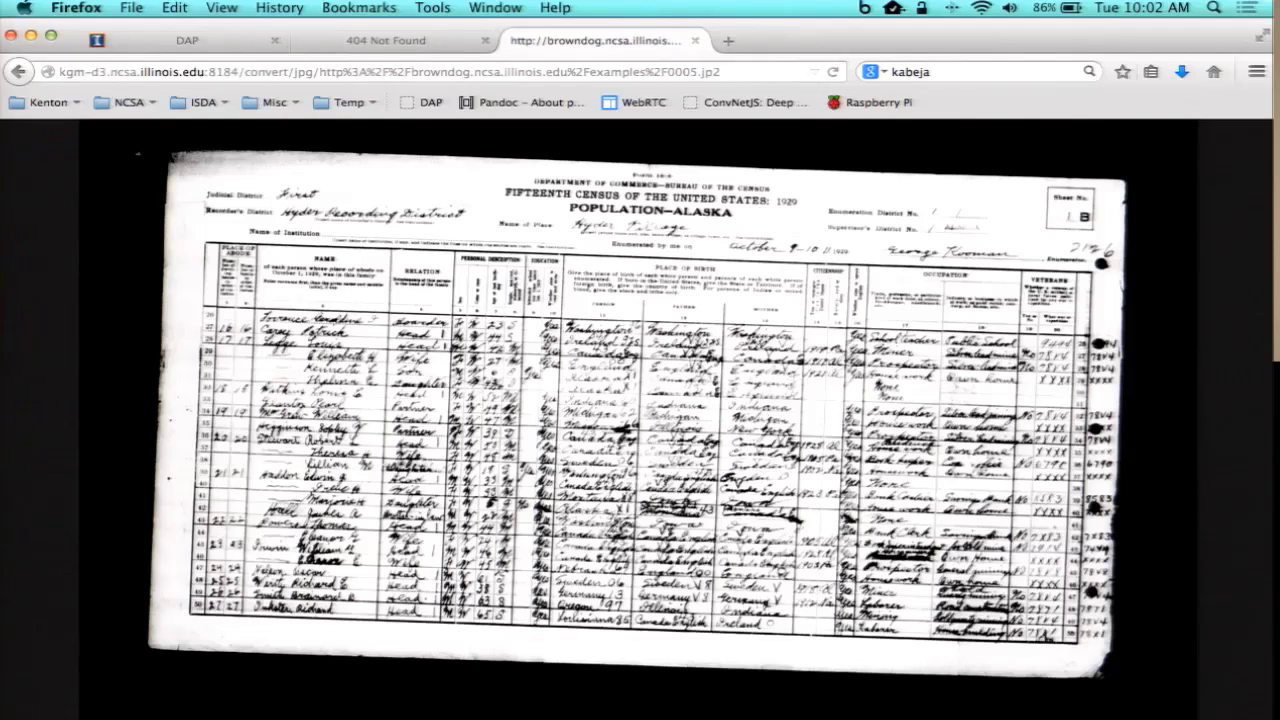
left_click(16, 73)
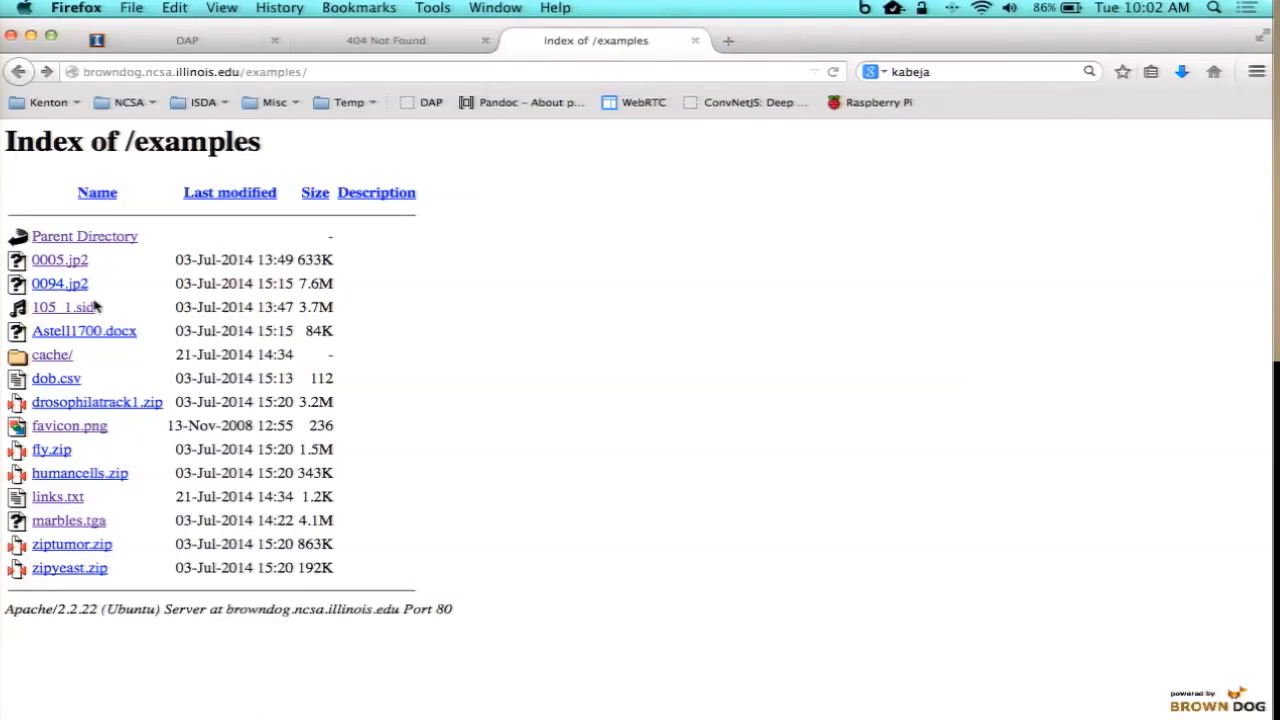
View 0094.jp2 and 105_1.sid from the /examples listing converted to jpg, returning to the listing after each
mouse_move(62, 288)
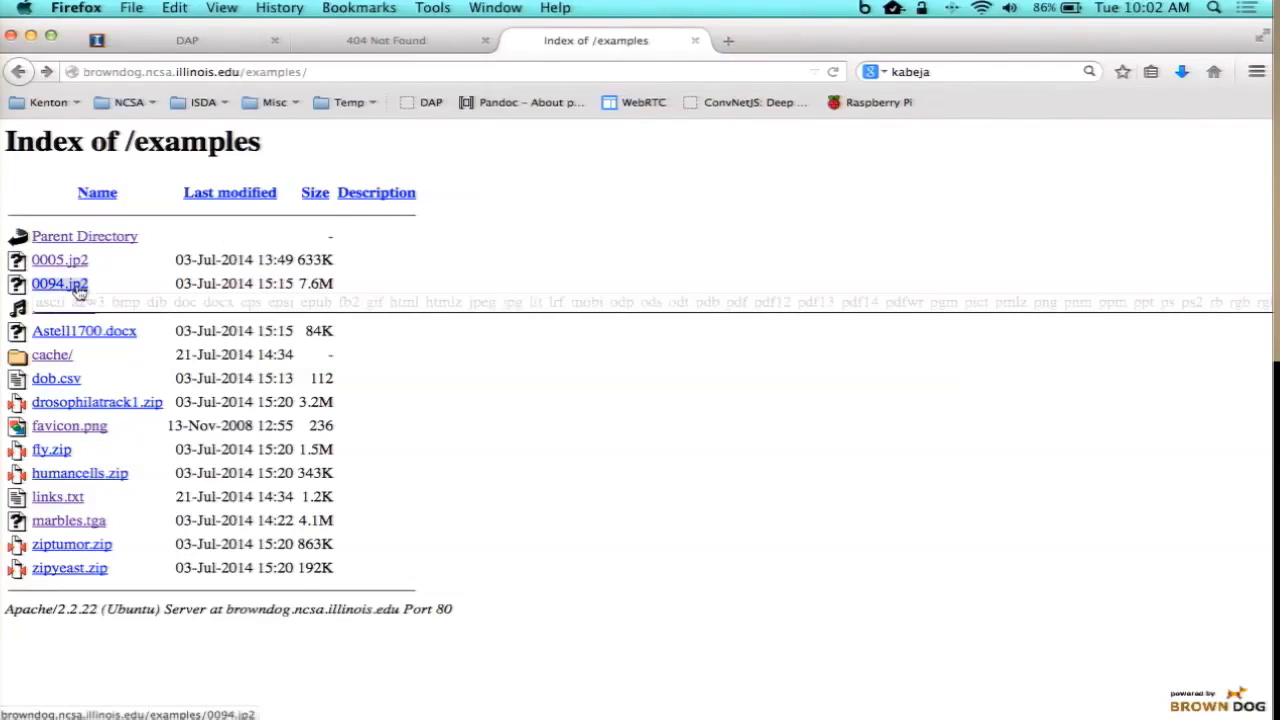
left_click(512, 305)
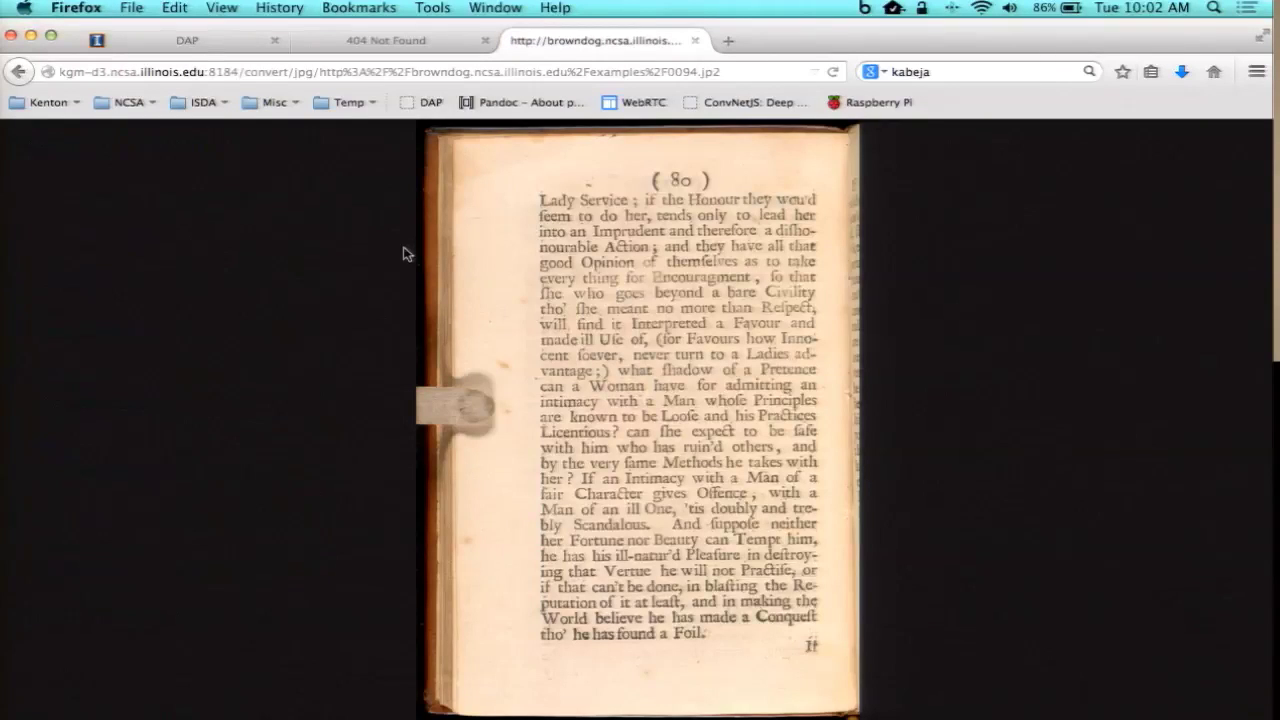
left_click(19, 73)
mouse_move(65, 312)
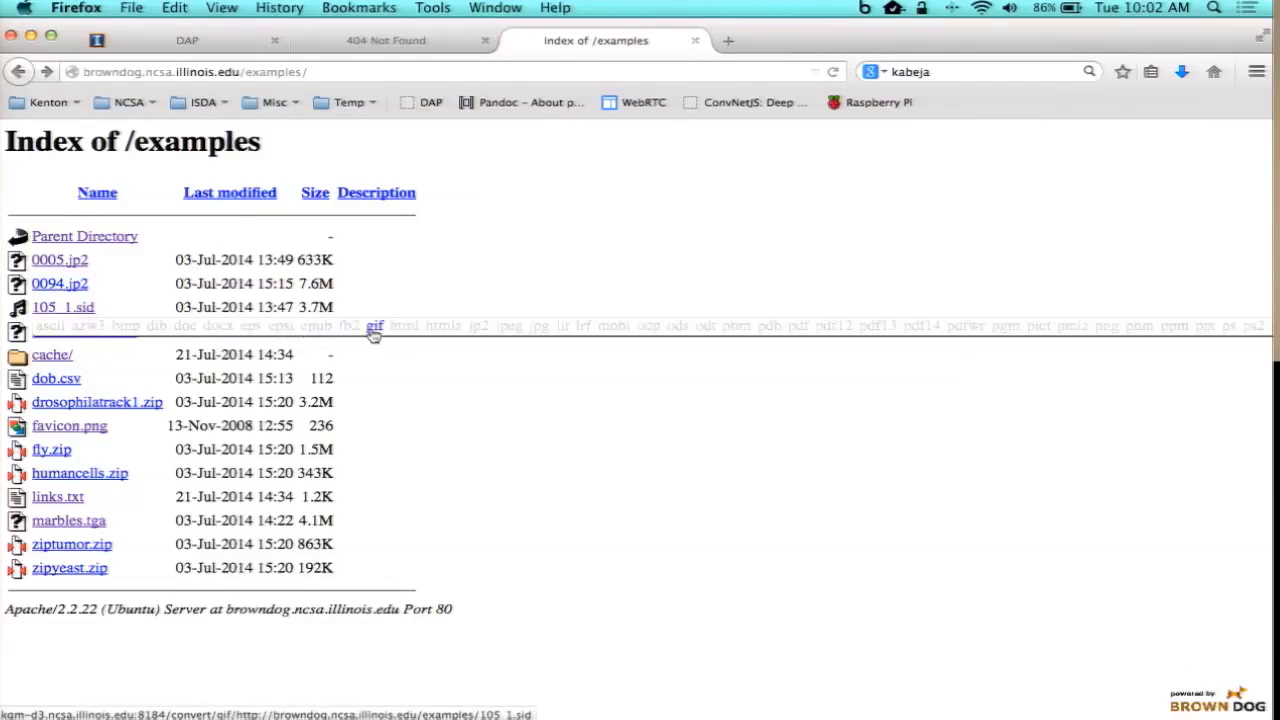
left_click(534, 337)
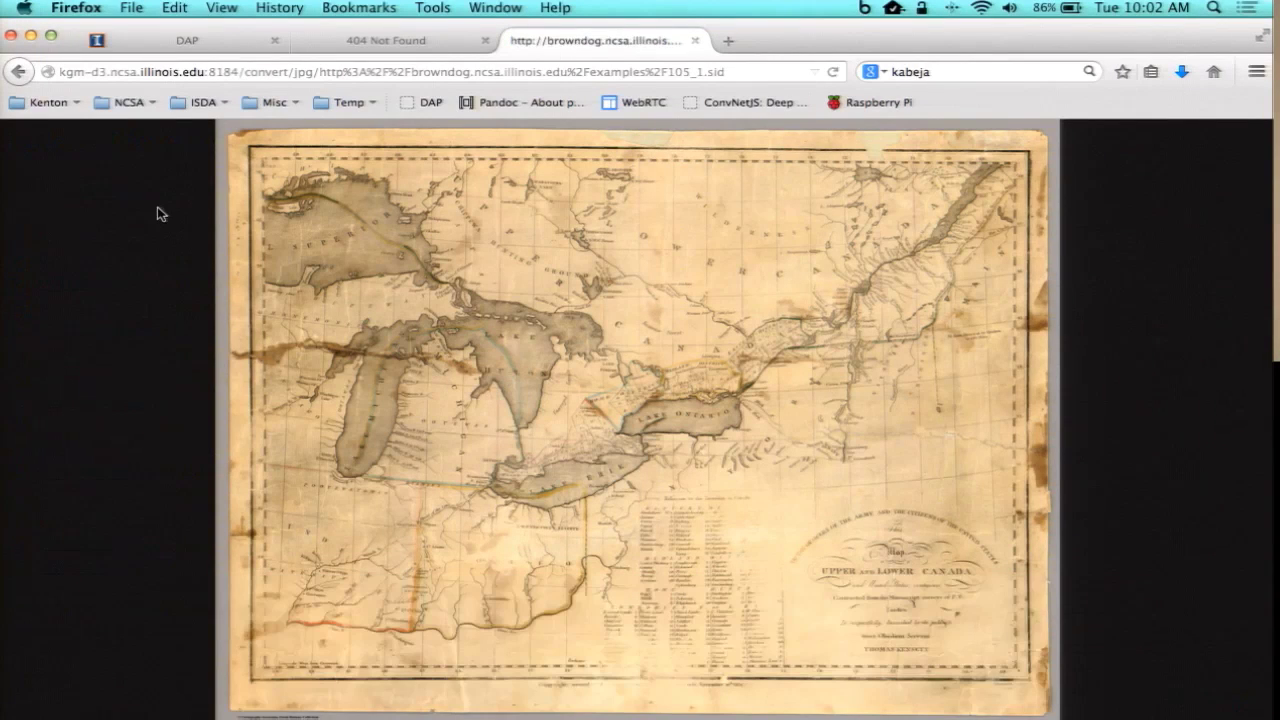
left_click(19, 72)
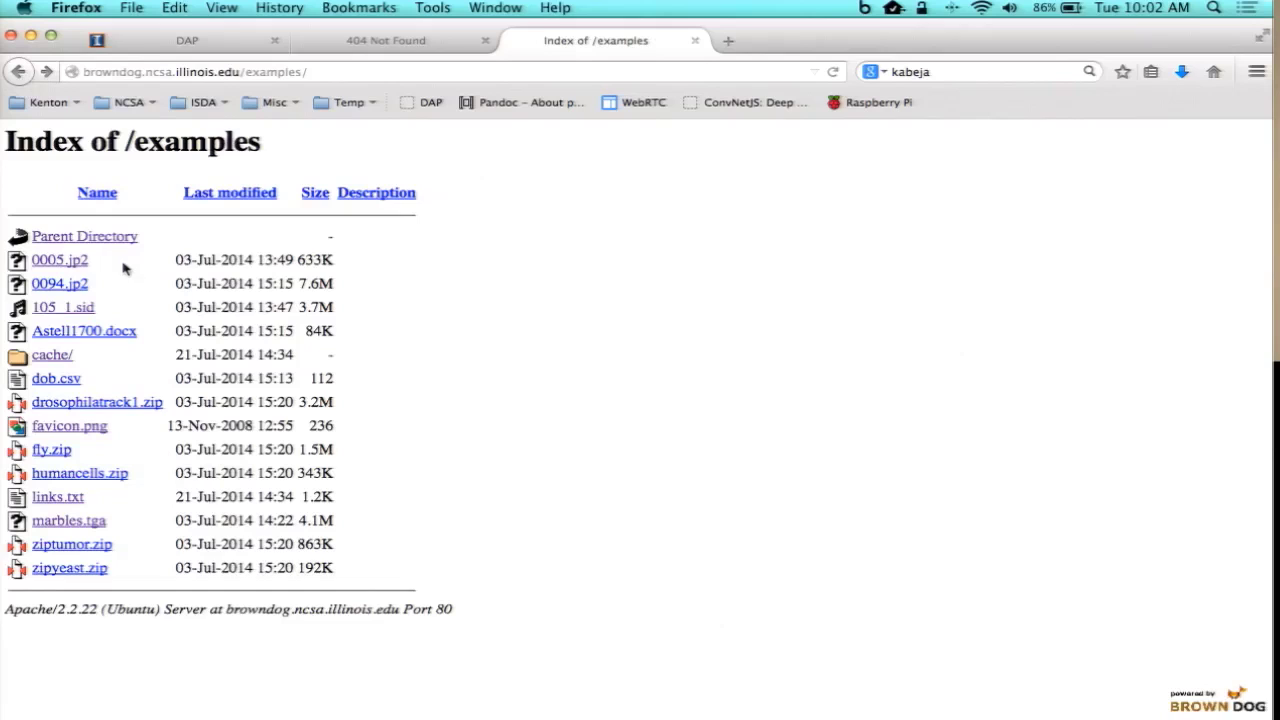
Convert drosophilatrack1.zip to html and try opening DrosophilaEmbryo_GFPHistone_0000.tif from its extracted listing, cancelling the download
mouse_move(140, 406)
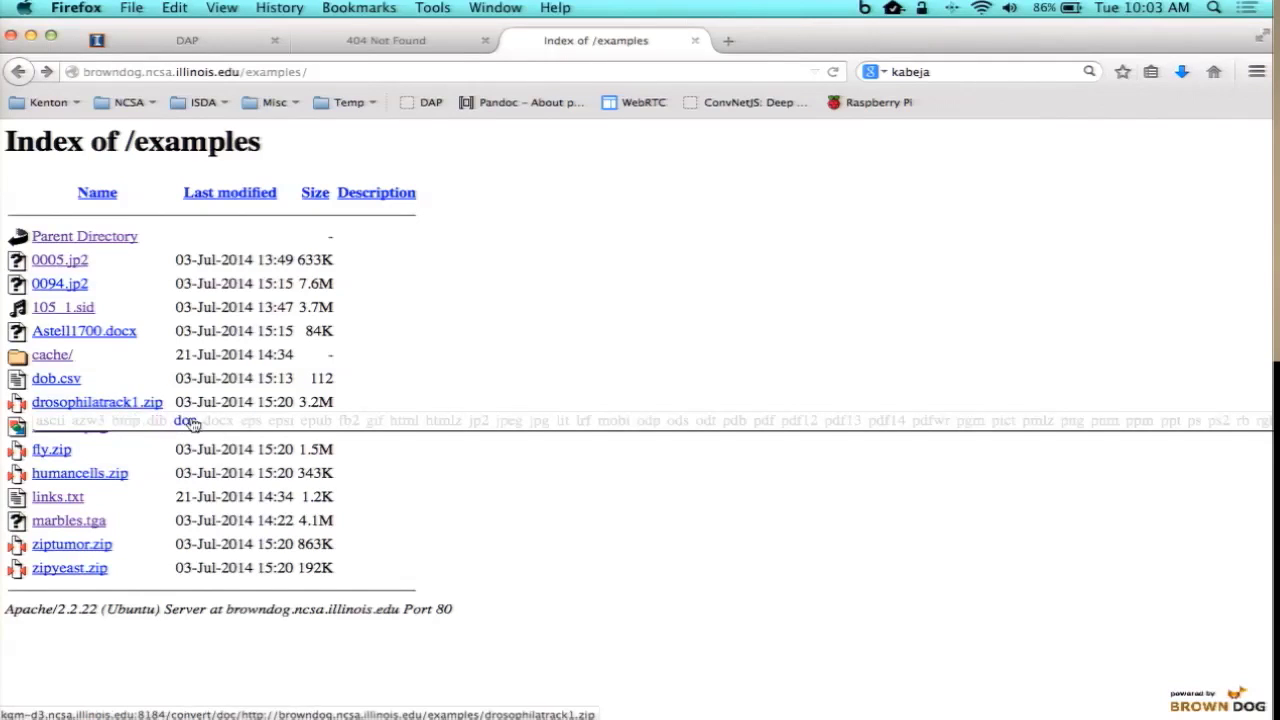
left_click(404, 422)
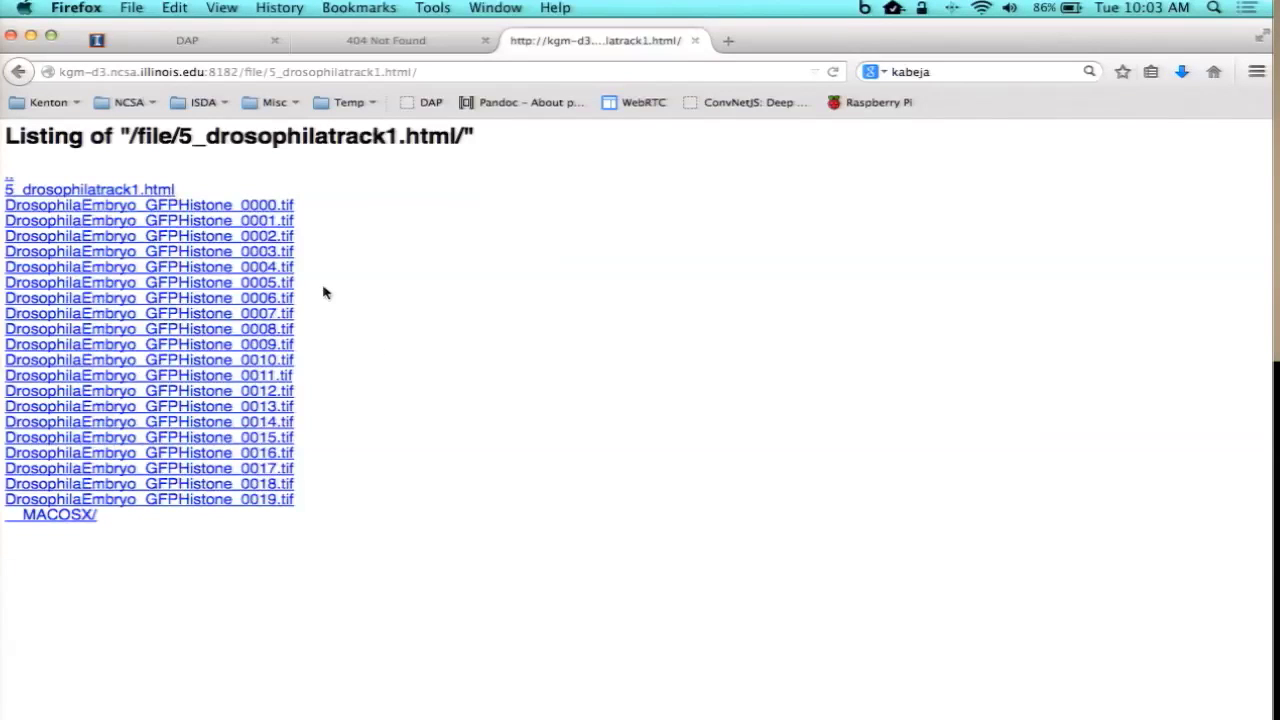
left_click(270, 205)
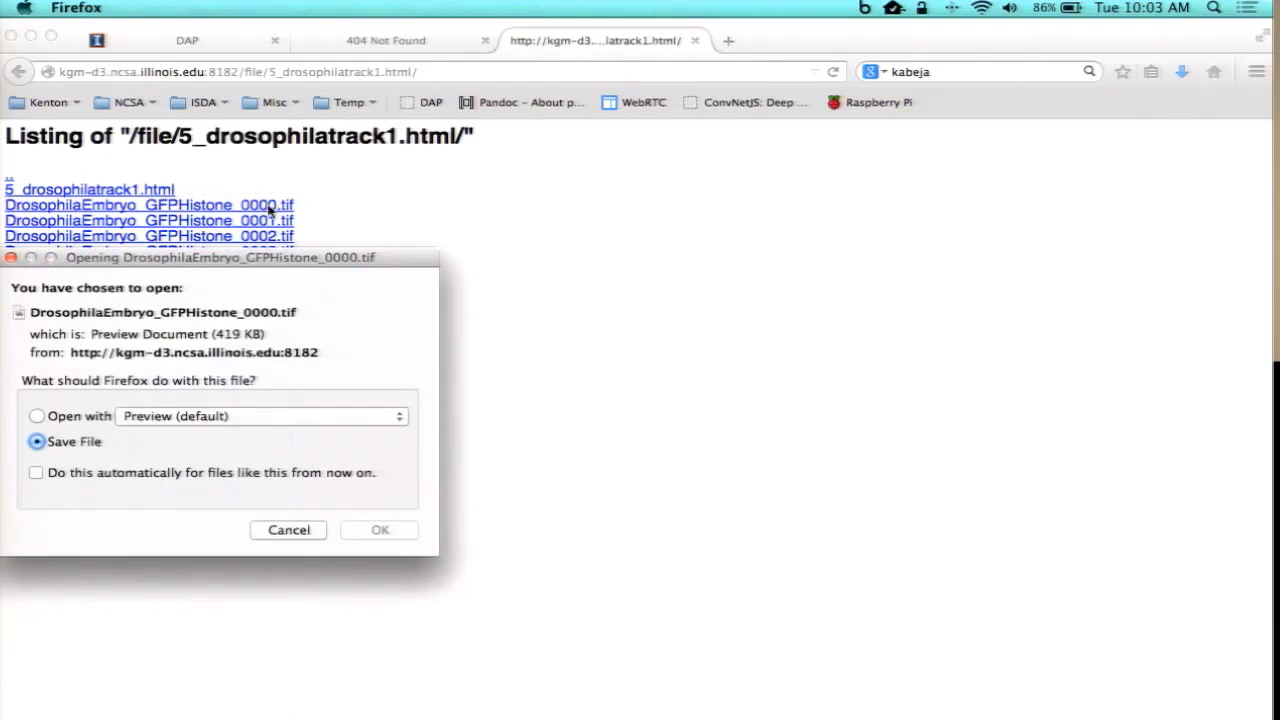
left_click(289, 530)
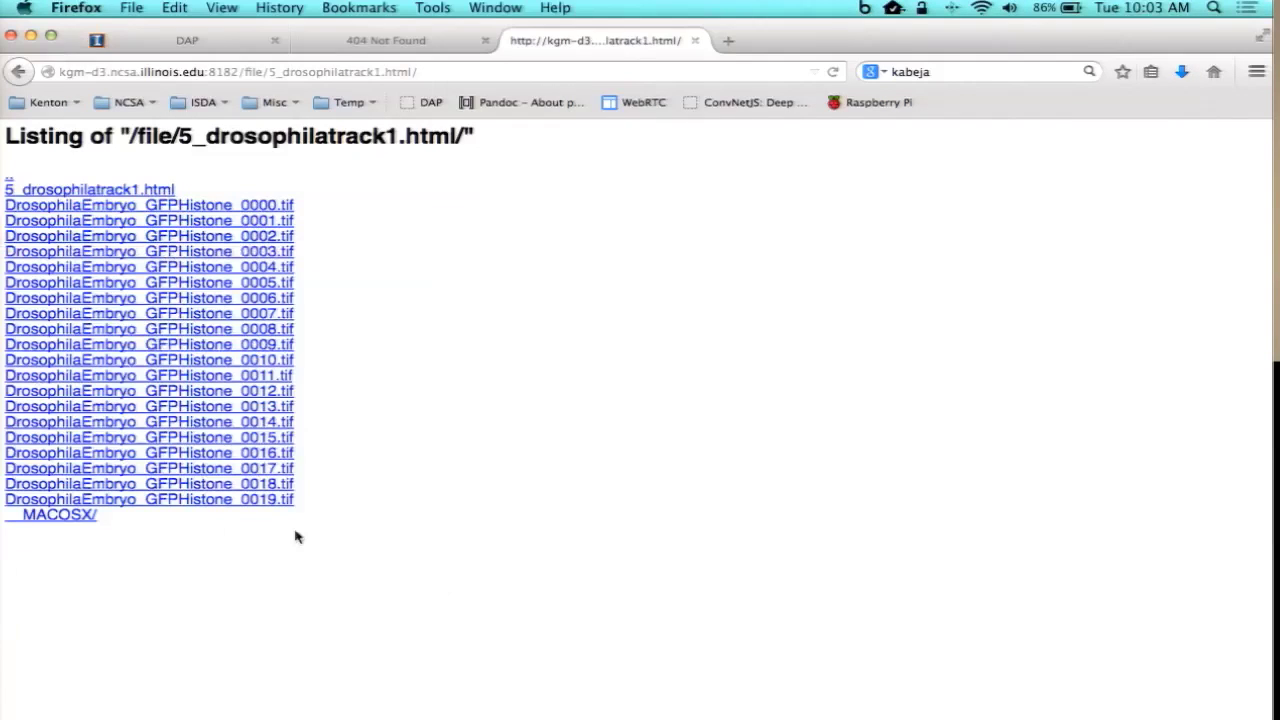
Run the DAP bookmarklet on the extracted listing, view DrosophilaEmbryo_GFPHistone_0000.tif converted to jpg and return to /examples
left_click(427, 104)
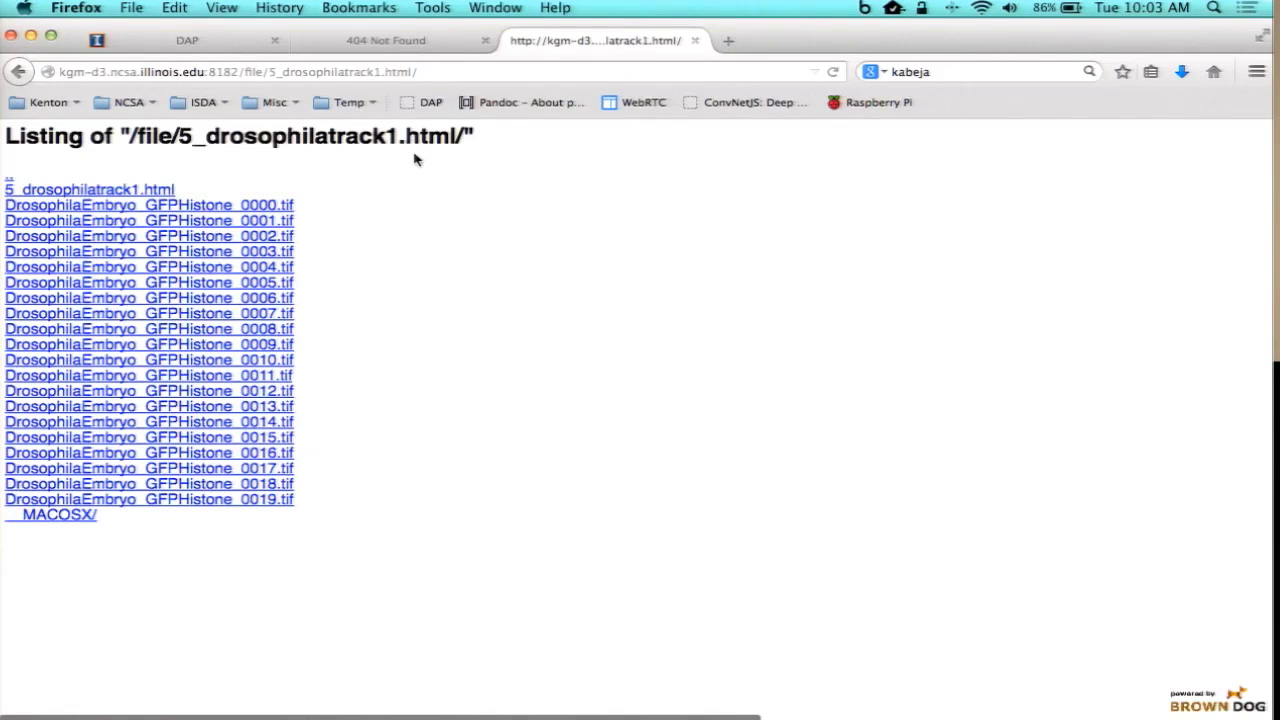
mouse_move(271, 205)
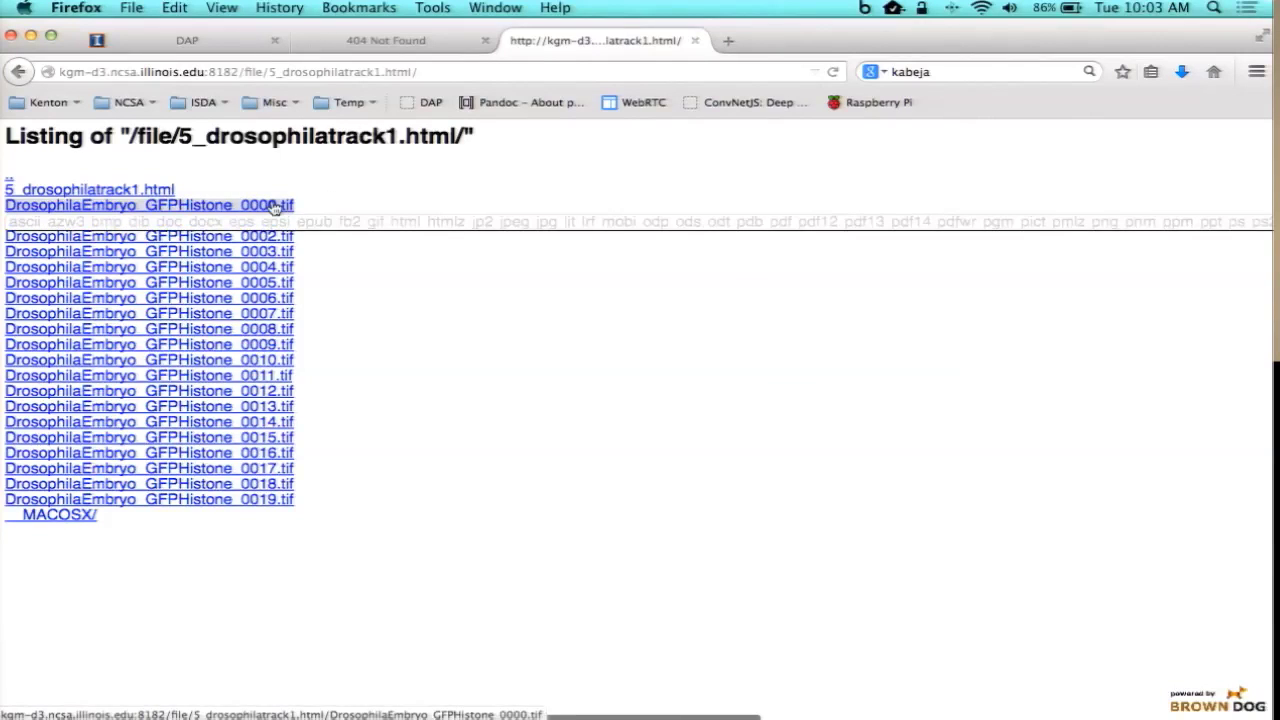
left_click(548, 224)
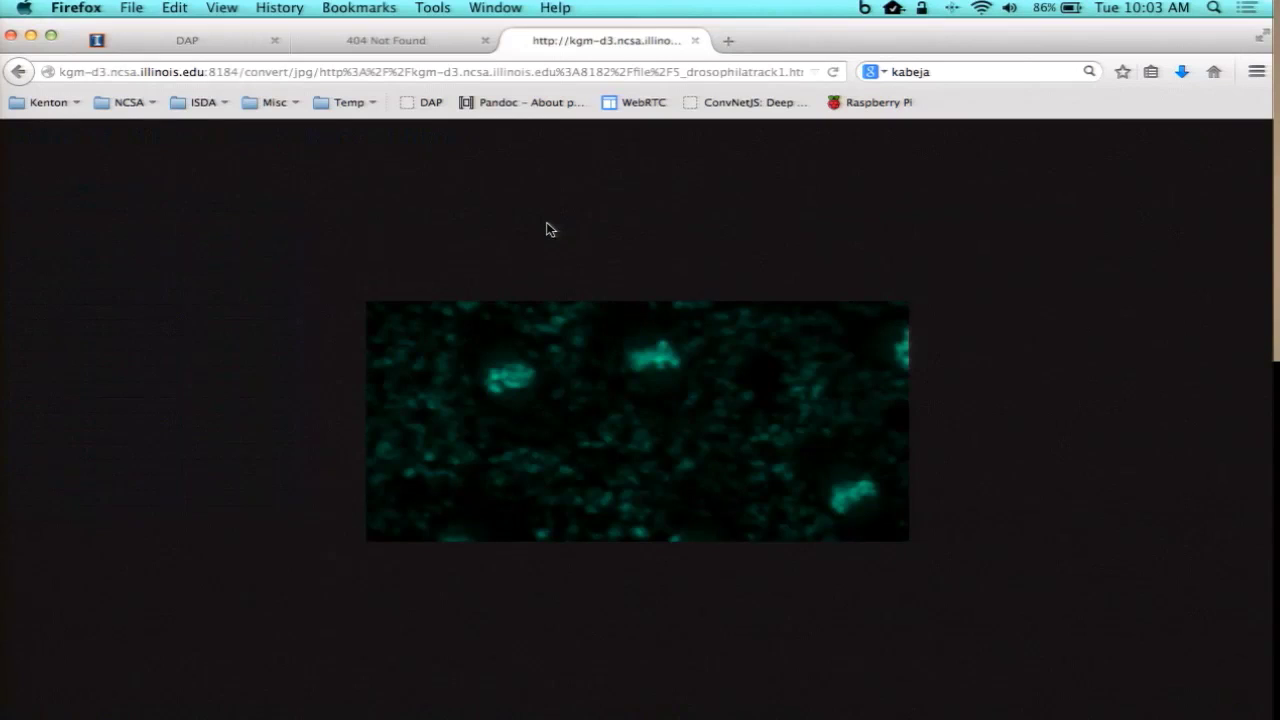
left_click(19, 72)
left_click(19, 72)
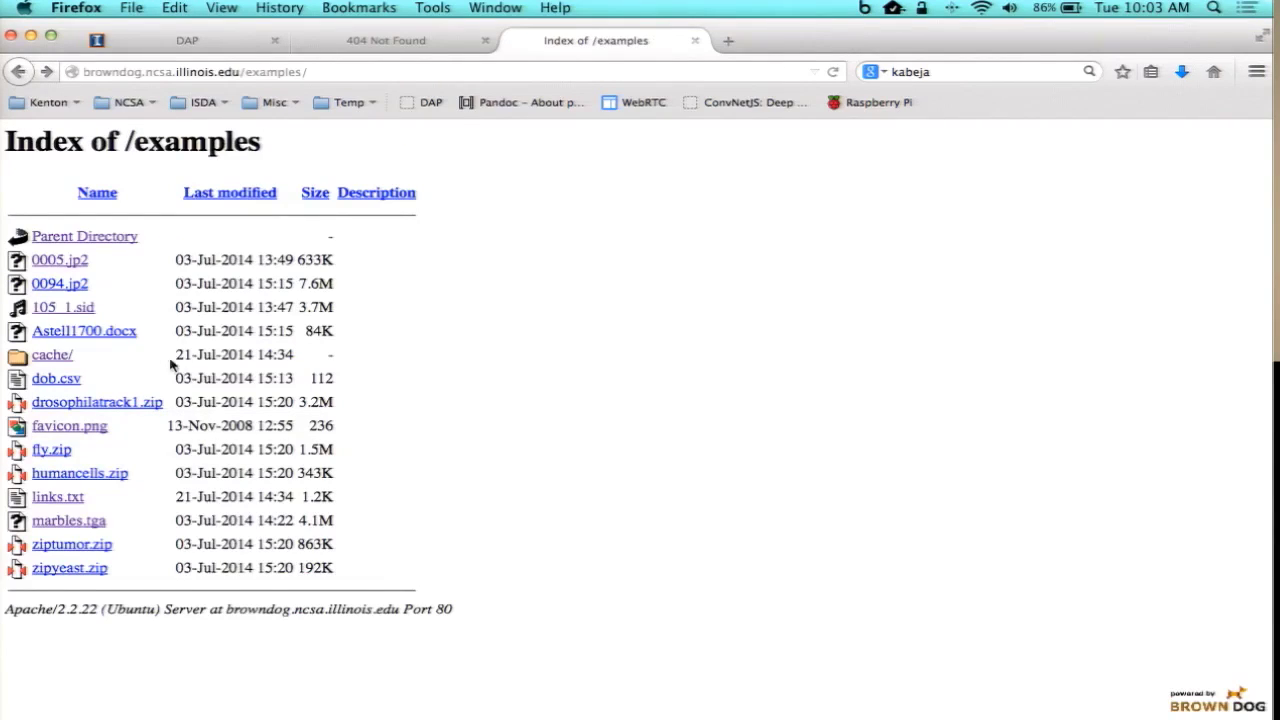
Convert Astell1700.docx to pdf, skim its first pages and return to the /examples listing
mouse_move(123, 334)
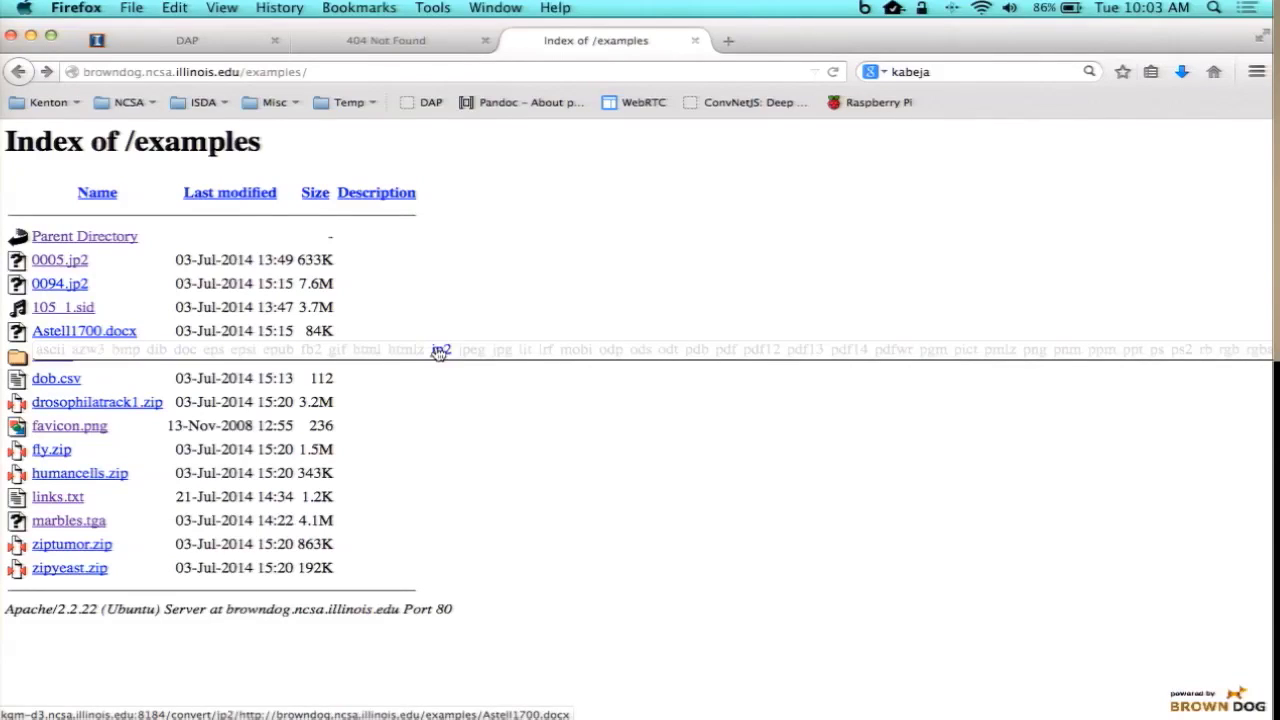
left_click(728, 351)
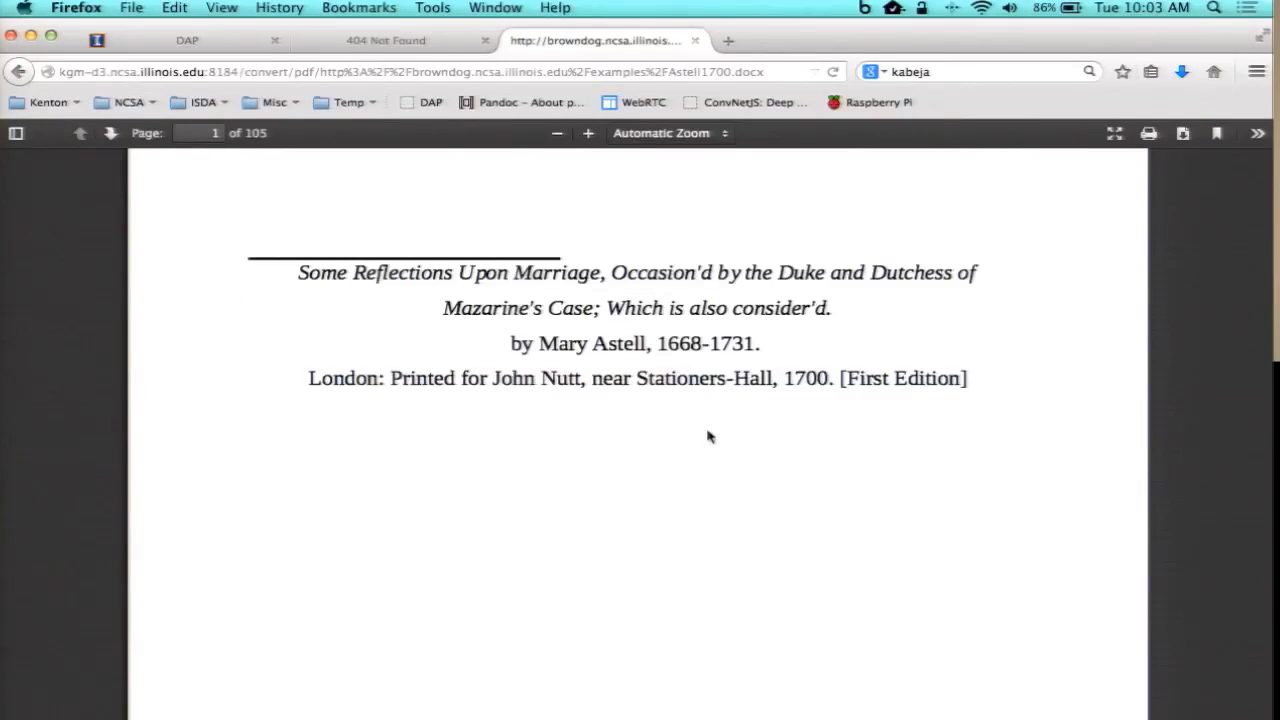
scroll(760, 448, "down", 5)
scroll(790, 452, "down", 15)
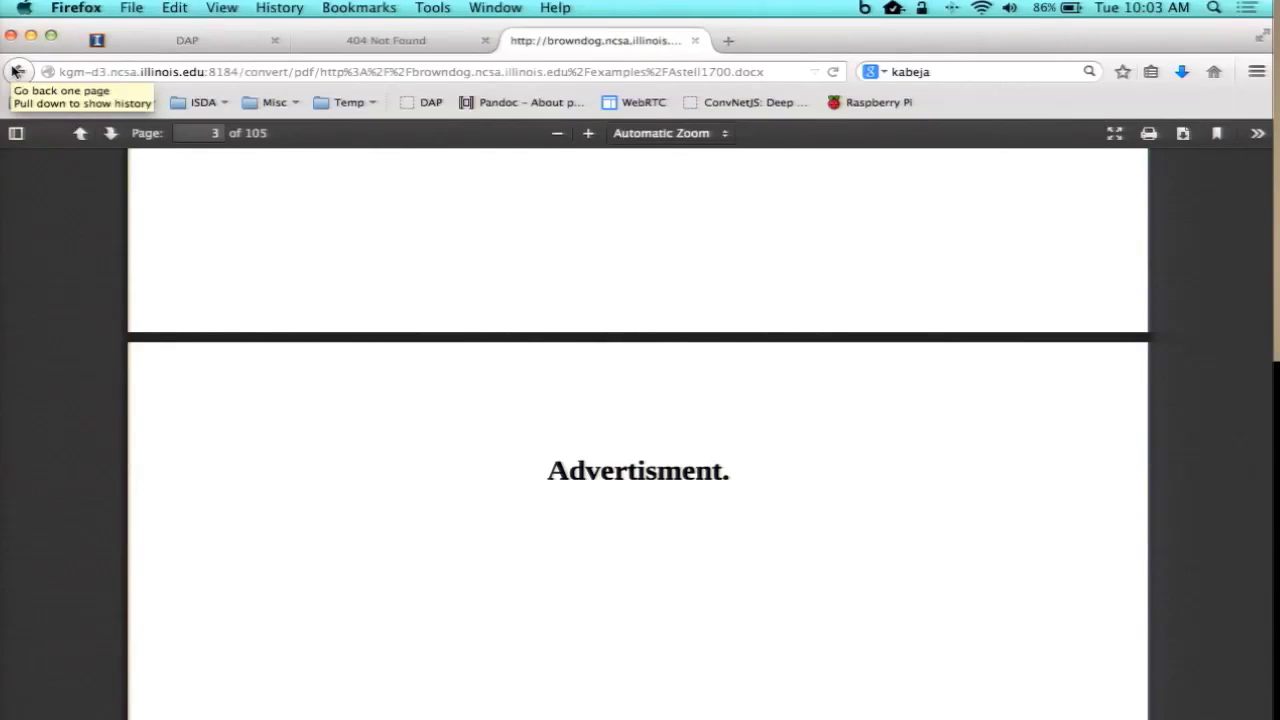
left_click(17, 71)
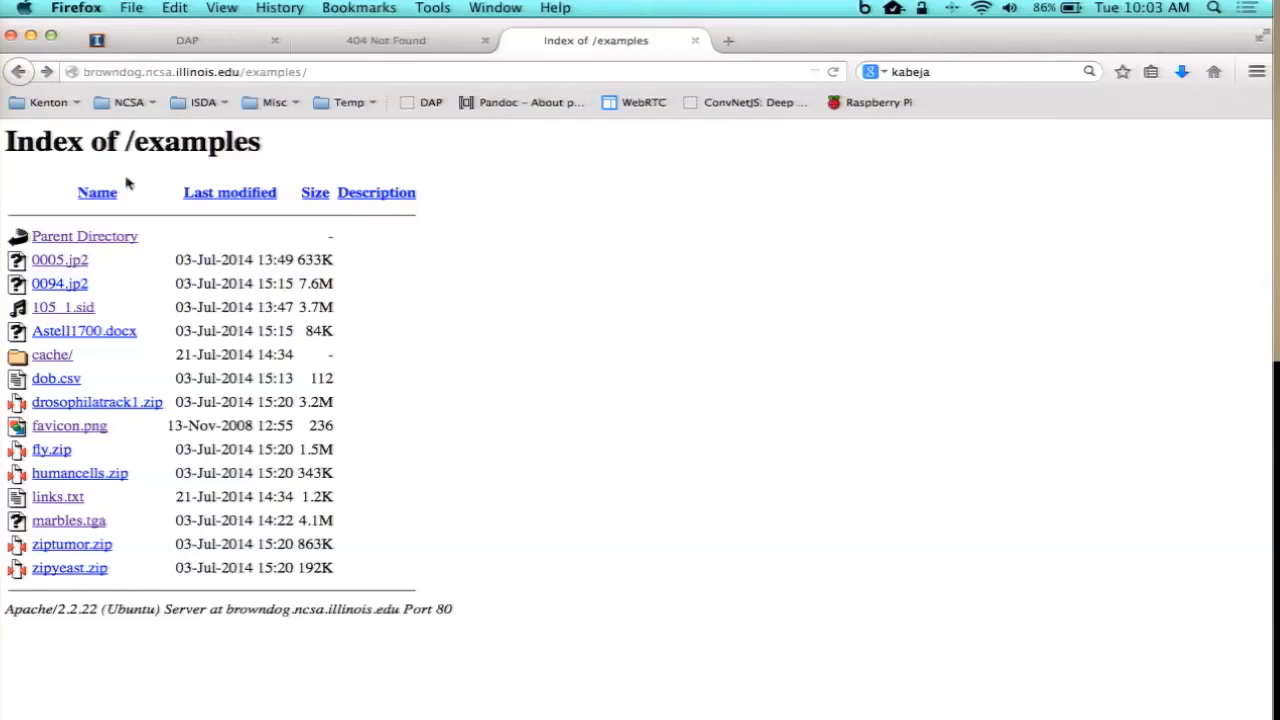
Open the cache folder, run the DAP bookmarklet on its listing and convert Hallelujah.flac to mp3
left_click(60, 356)
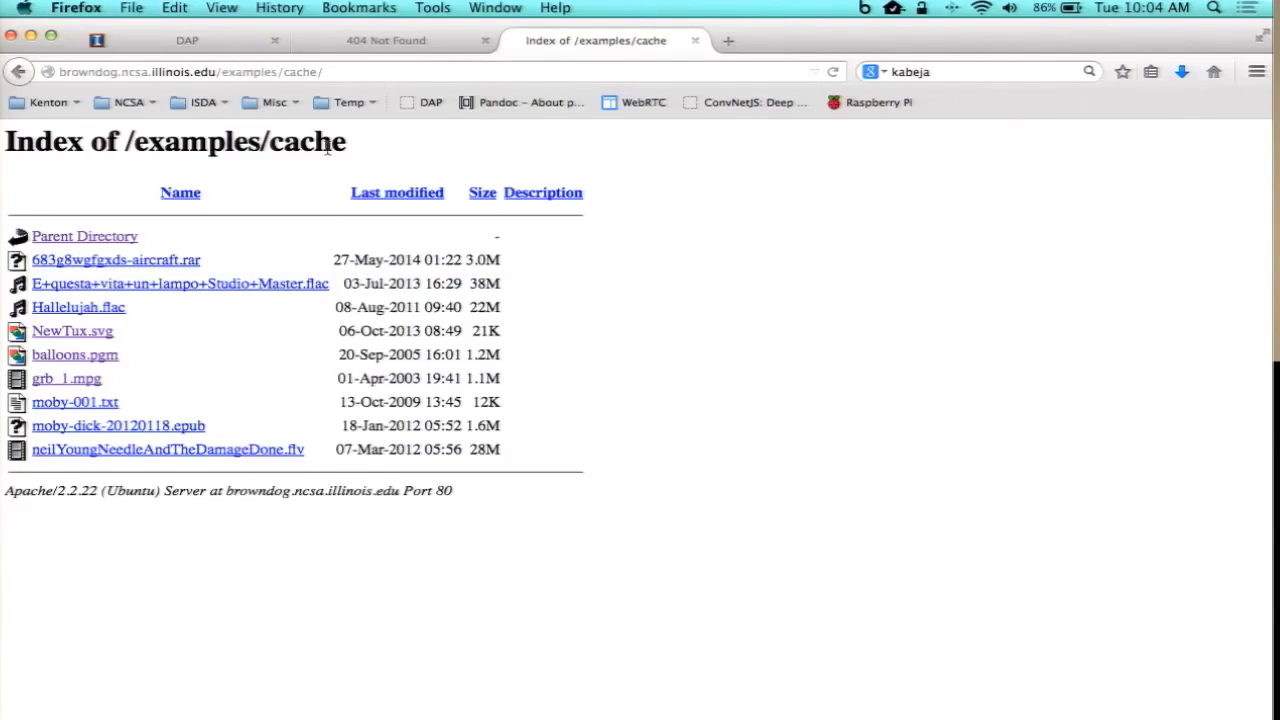
left_click(425, 102)
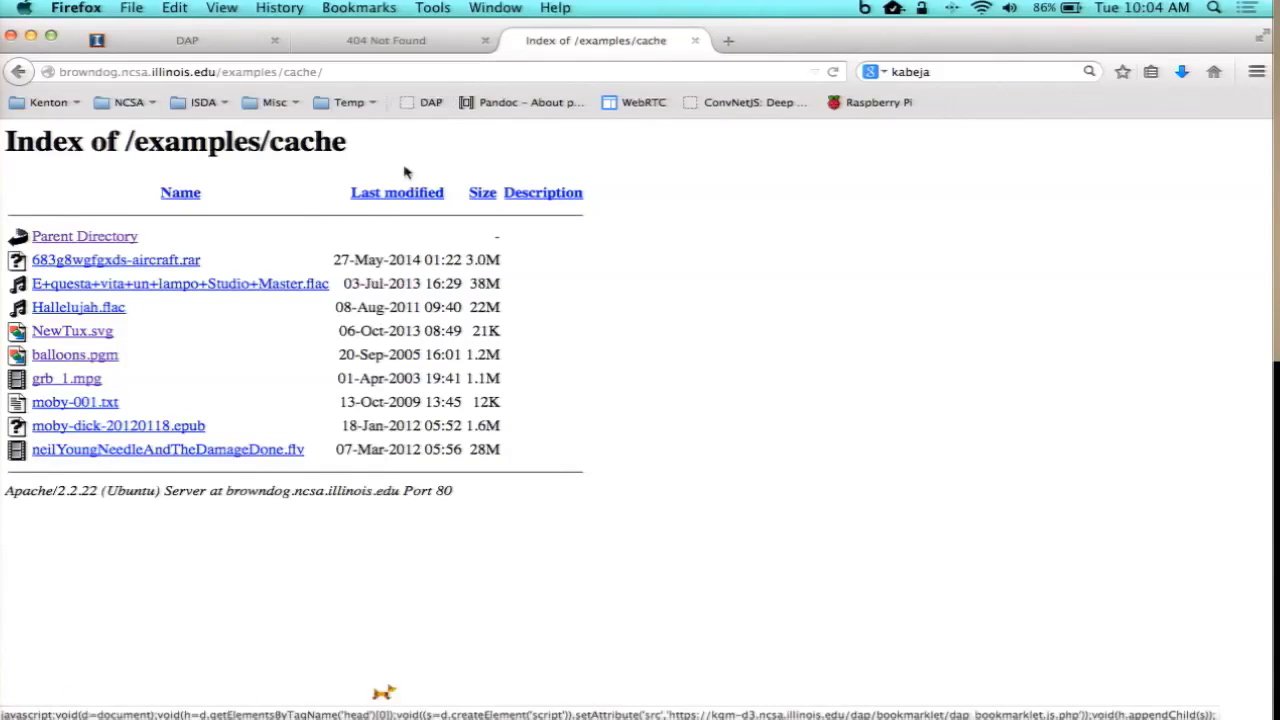
mouse_move(117, 313)
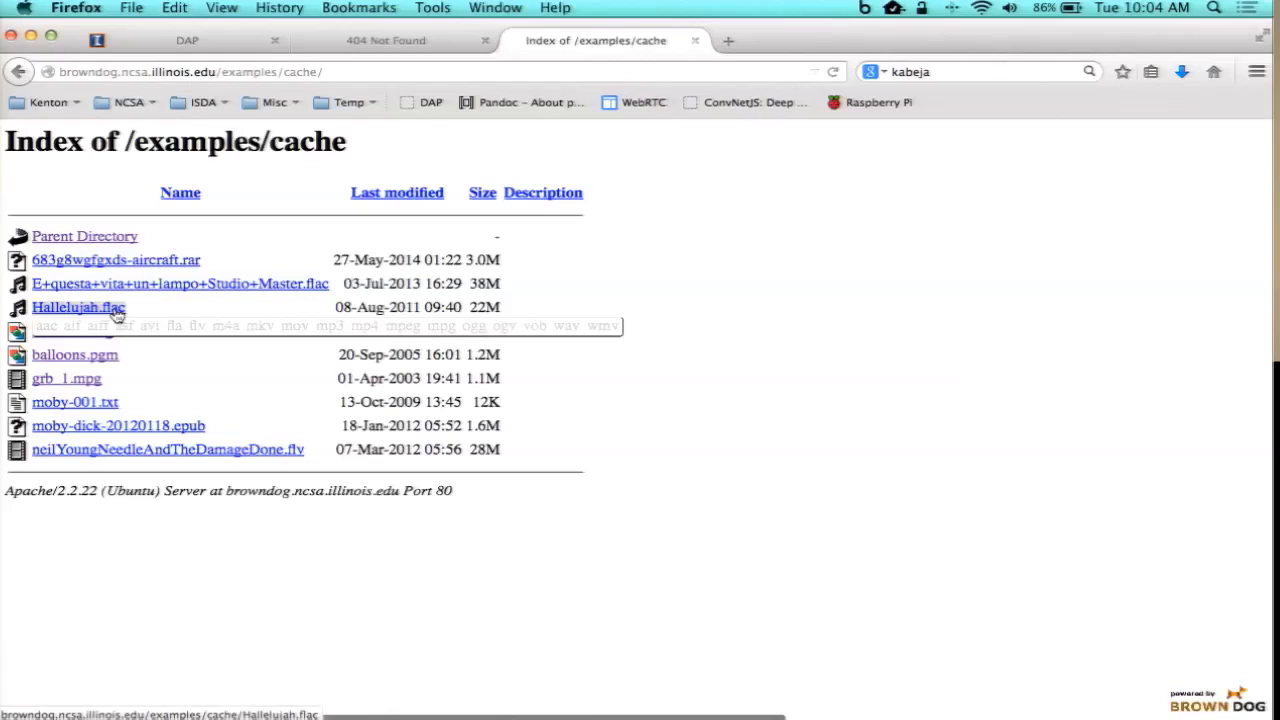
left_click(329, 327)
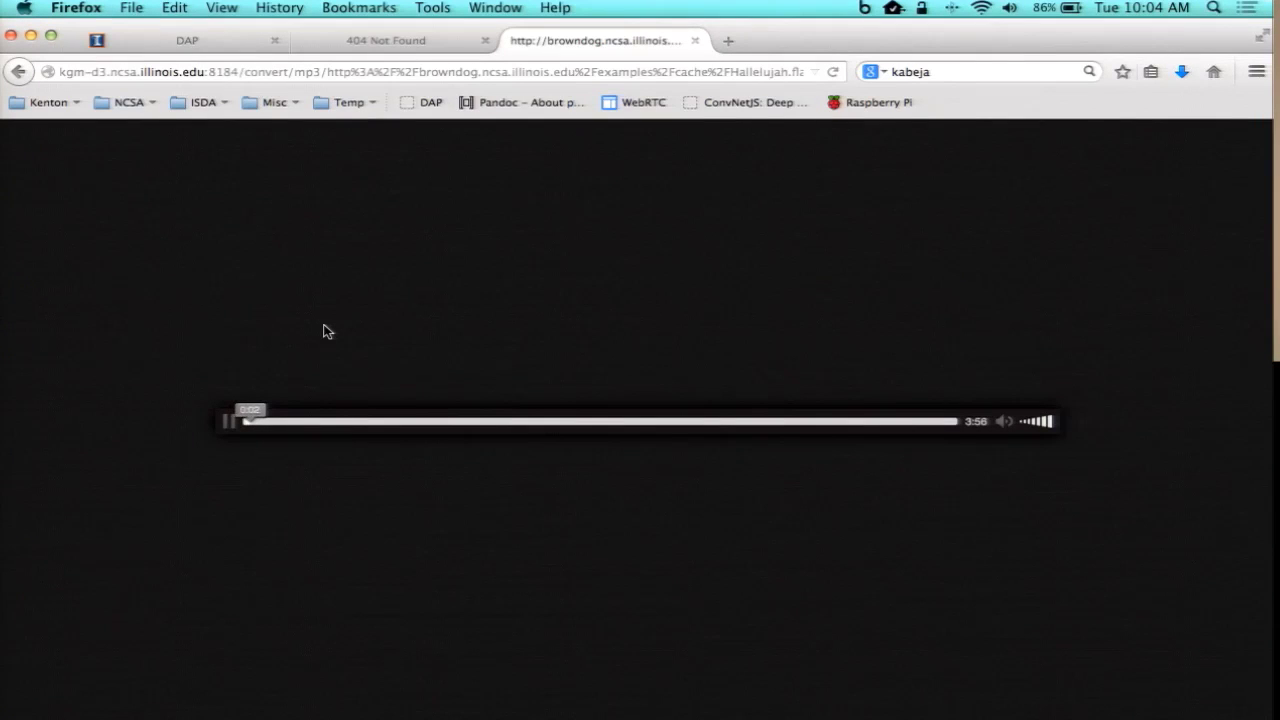
Raise the system volume to listen to the converted mp3, and return to the /examples/cache listing
key("XF86AudioRaiseVolume")
key("XF86AudioRaiseVolume")
key("XF86AudioRaiseVolume")
key("XF86AudioRaiseVolume")
key("XF86AudioRaiseVolume")
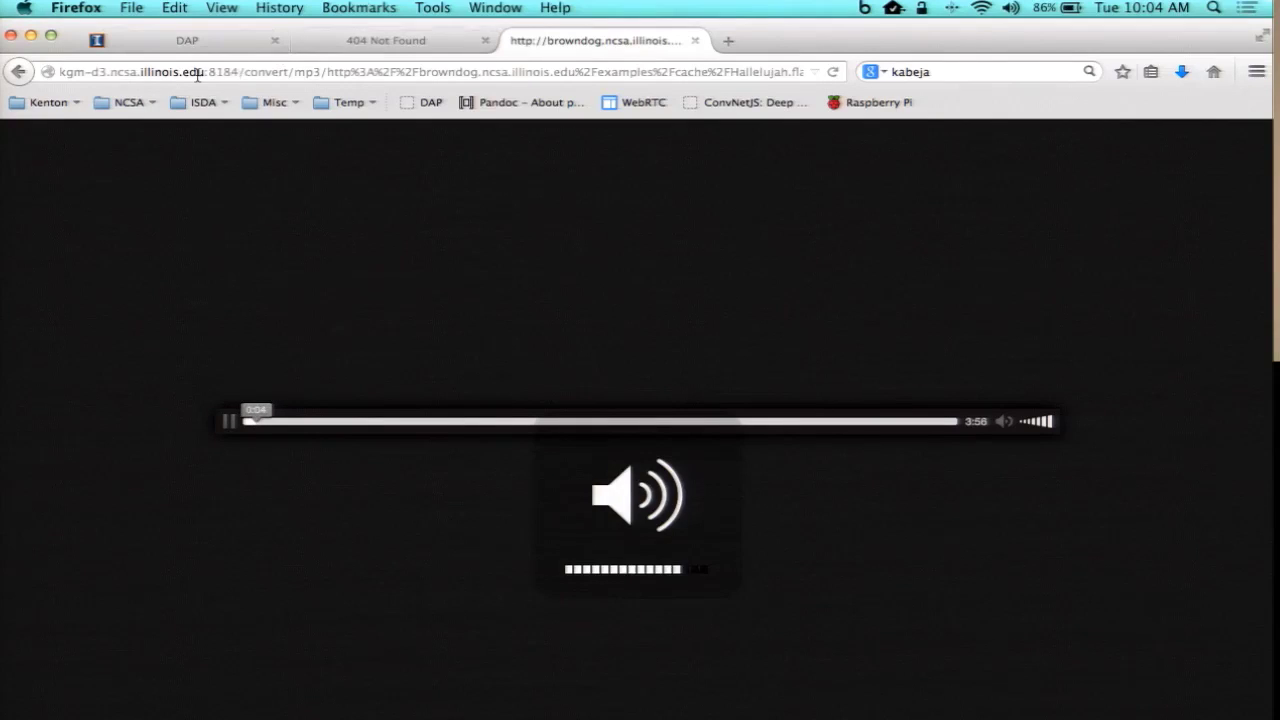
left_click(19, 72)
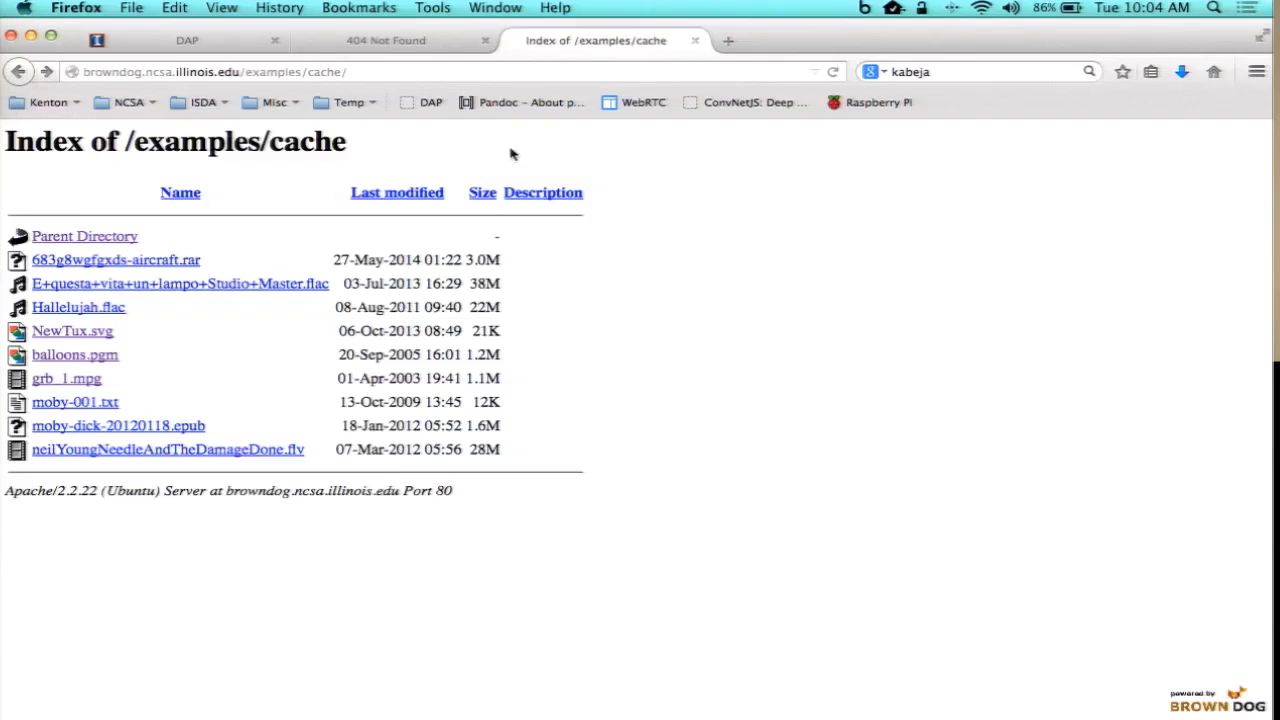
Open the bookmarked BrownDog 2014 .odp presentation on Dropbox in a new tab, run the DAP bookmarklet and request its pdf conversion
left_click(738, 44)
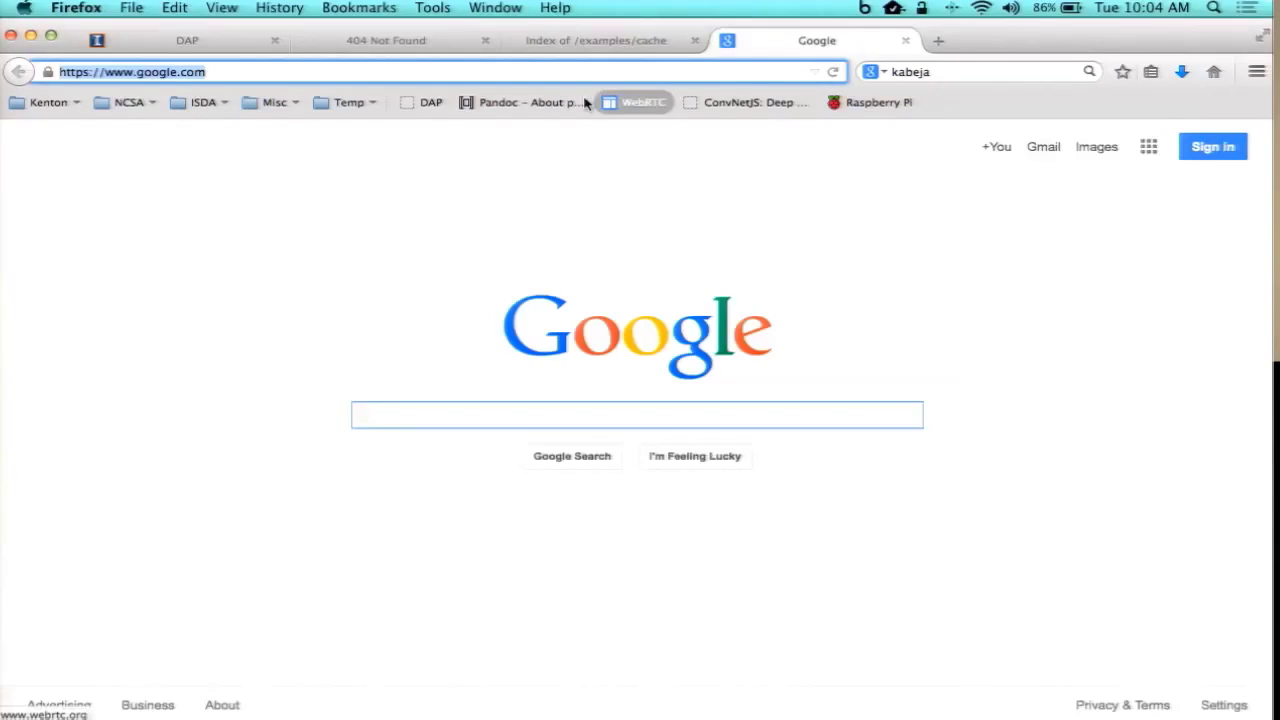
left_click(343, 113)
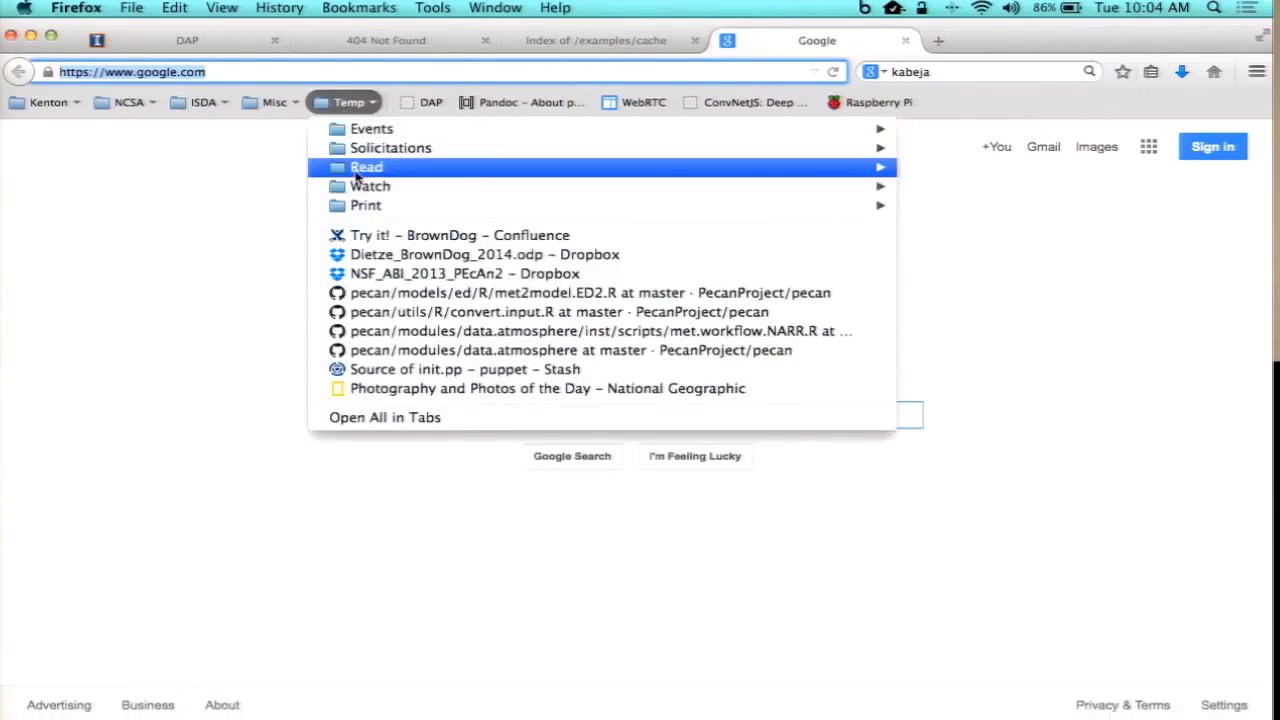
left_click(392, 255)
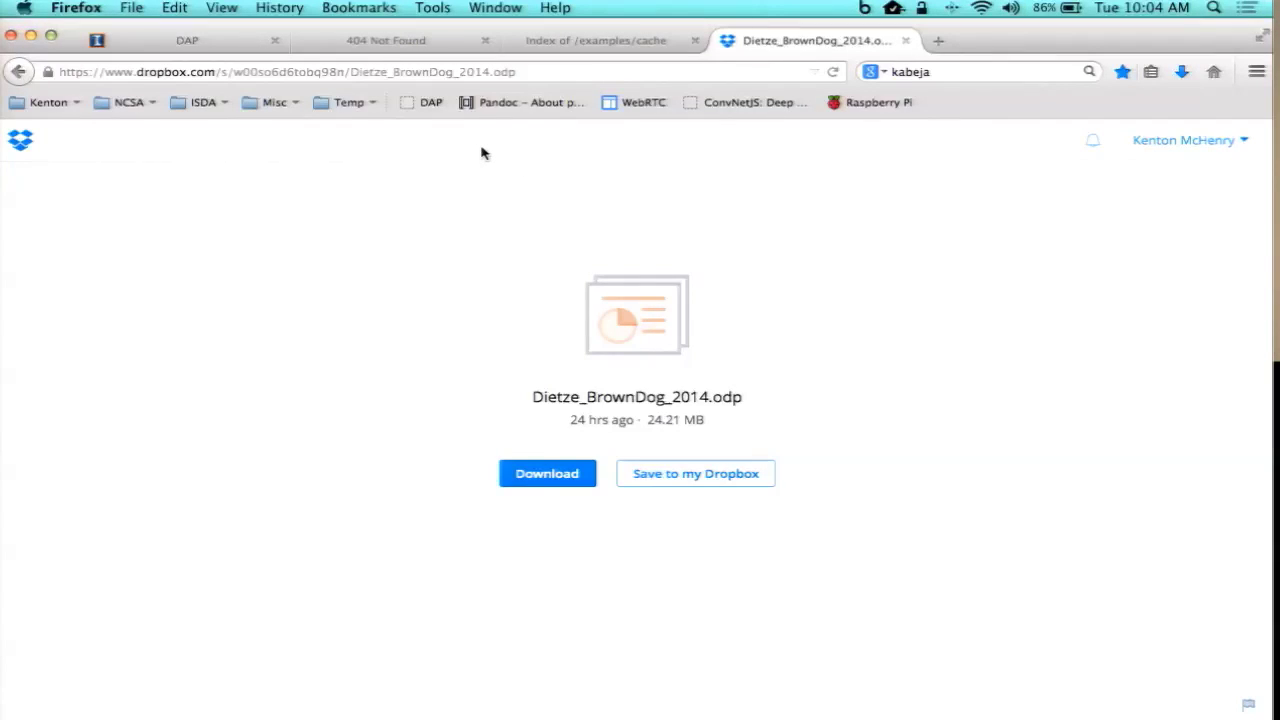
left_click(430, 102)
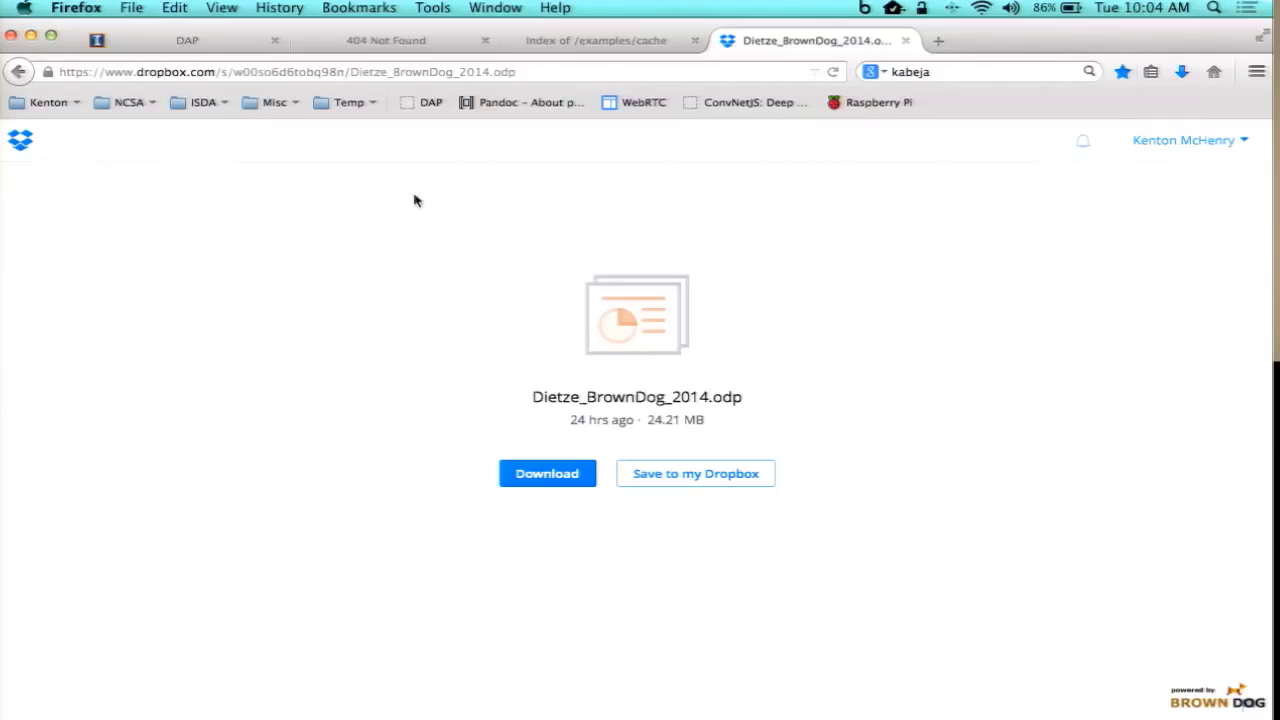
mouse_move(543, 471)
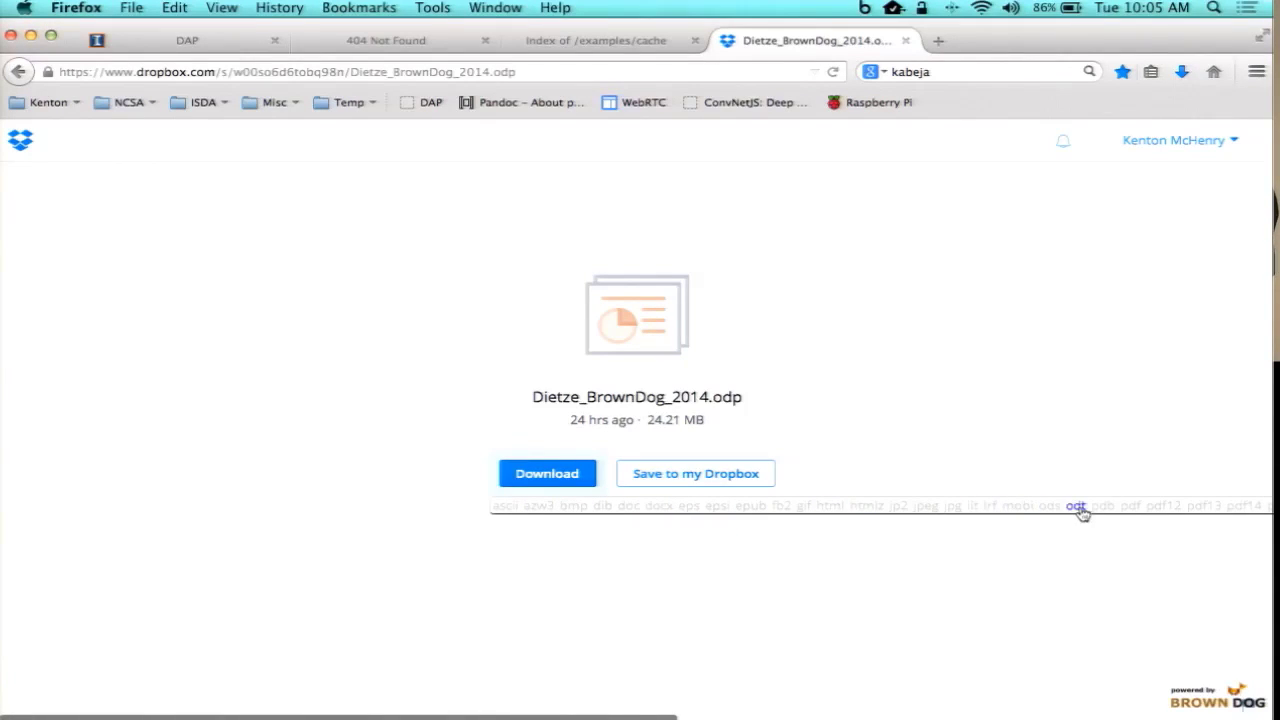
left_click(1130, 507)
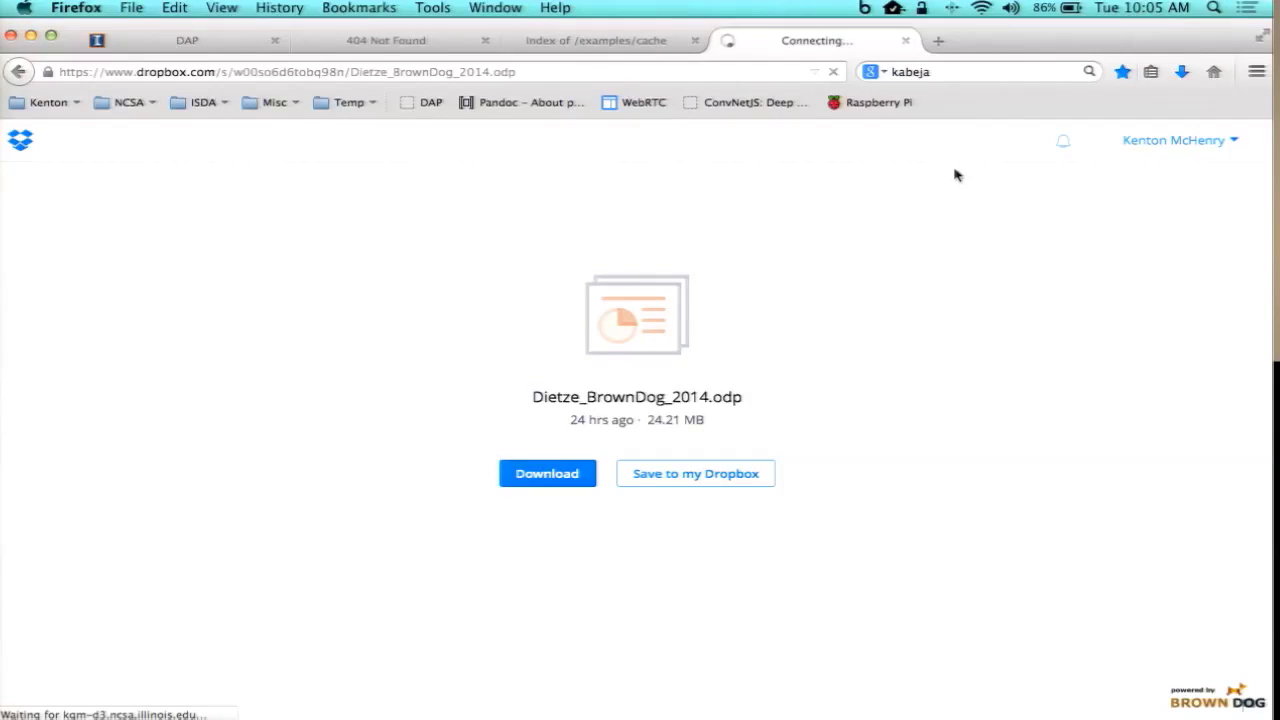
Open dap1.ncsa.illinois.edu:8184 in another new tab and view the servers endpoint
left_click(938, 42)
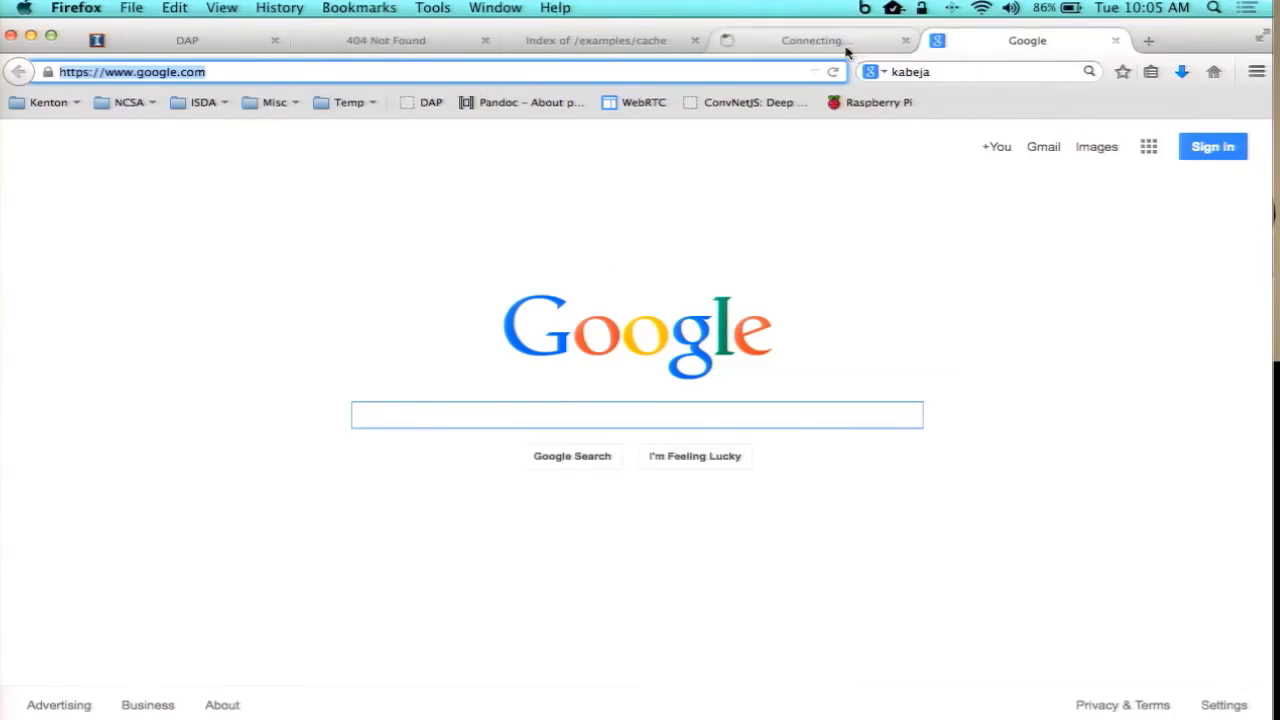
left_click(912, 45)
left_click(972, 50)
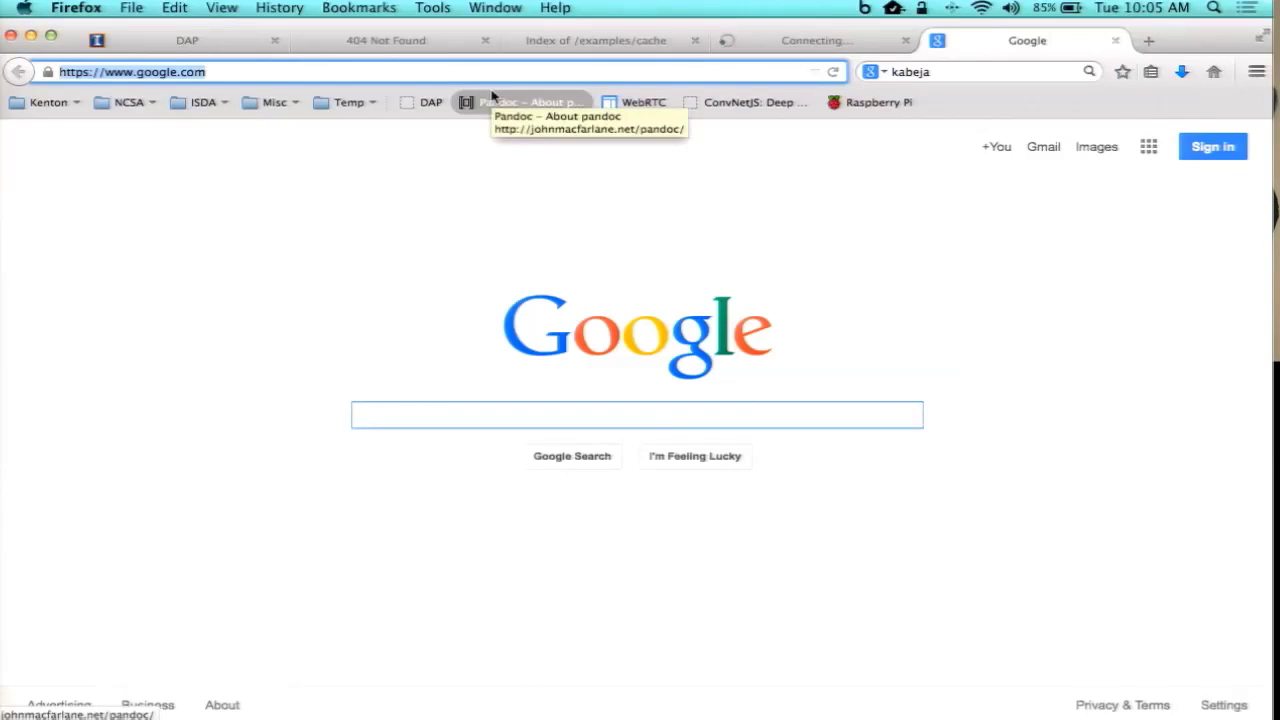
type("dap1.")
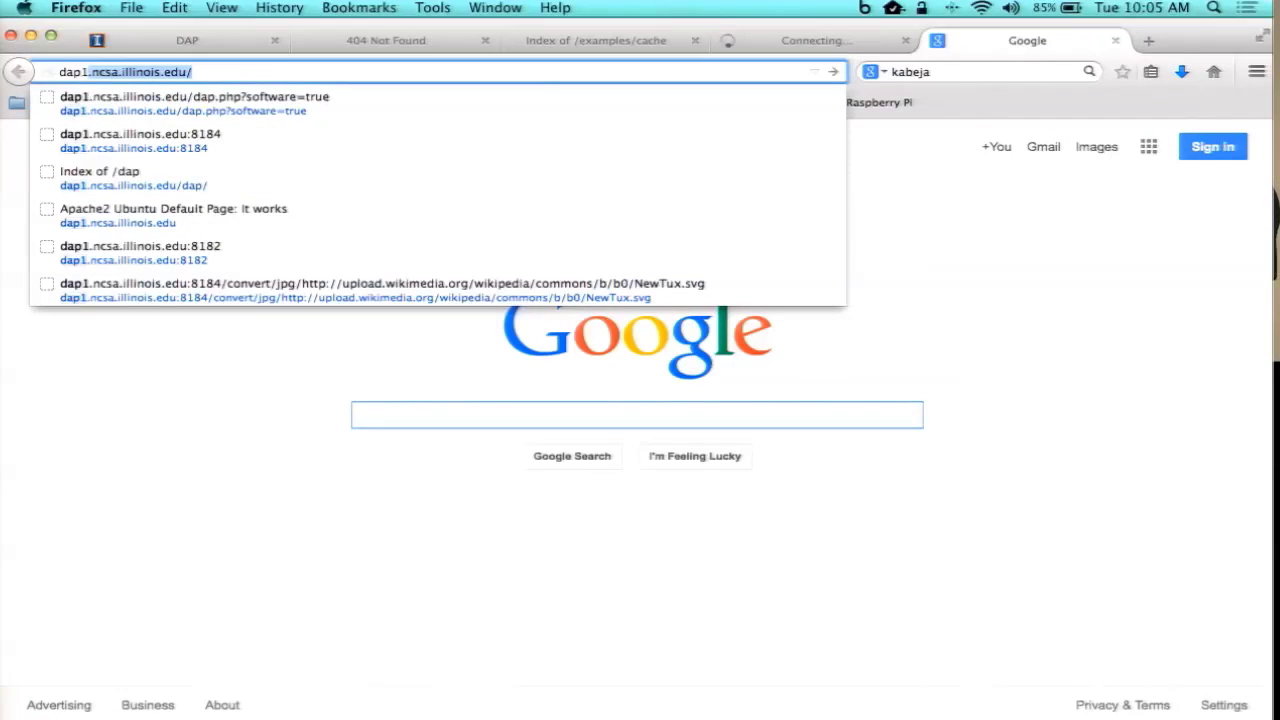
key("Right")
key("BackSpace")
type(":8184")
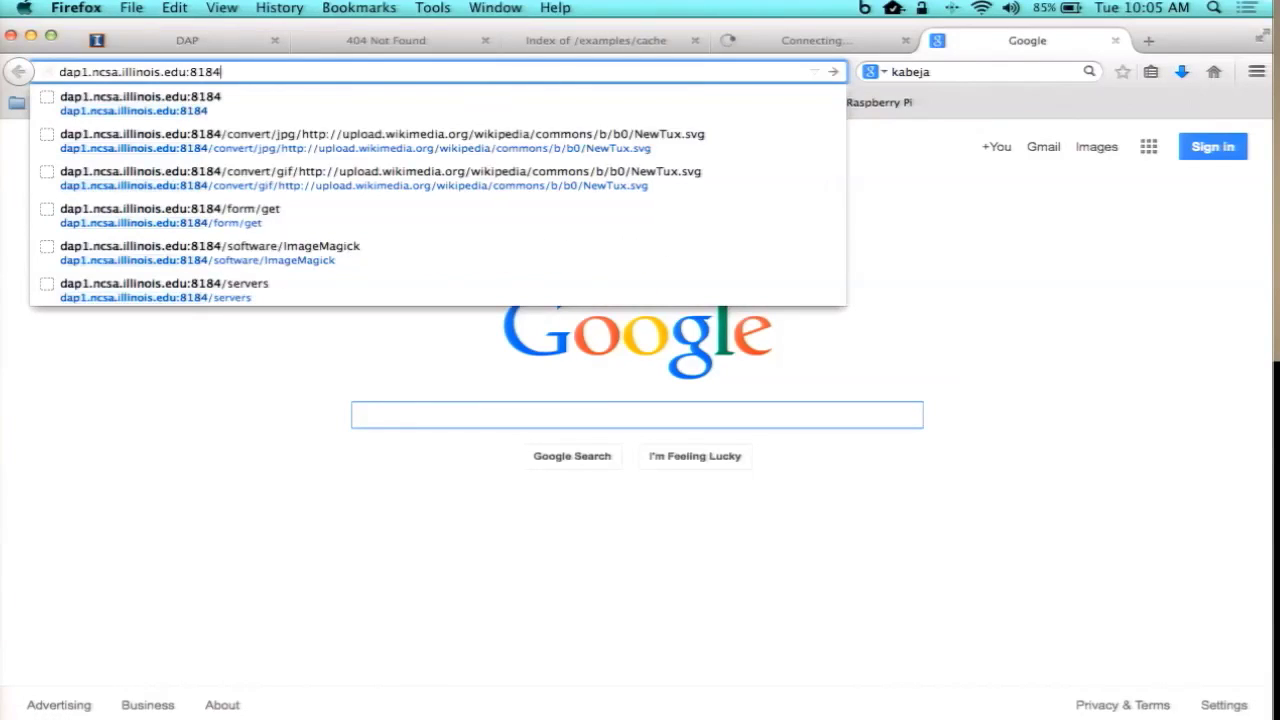
key("Return")
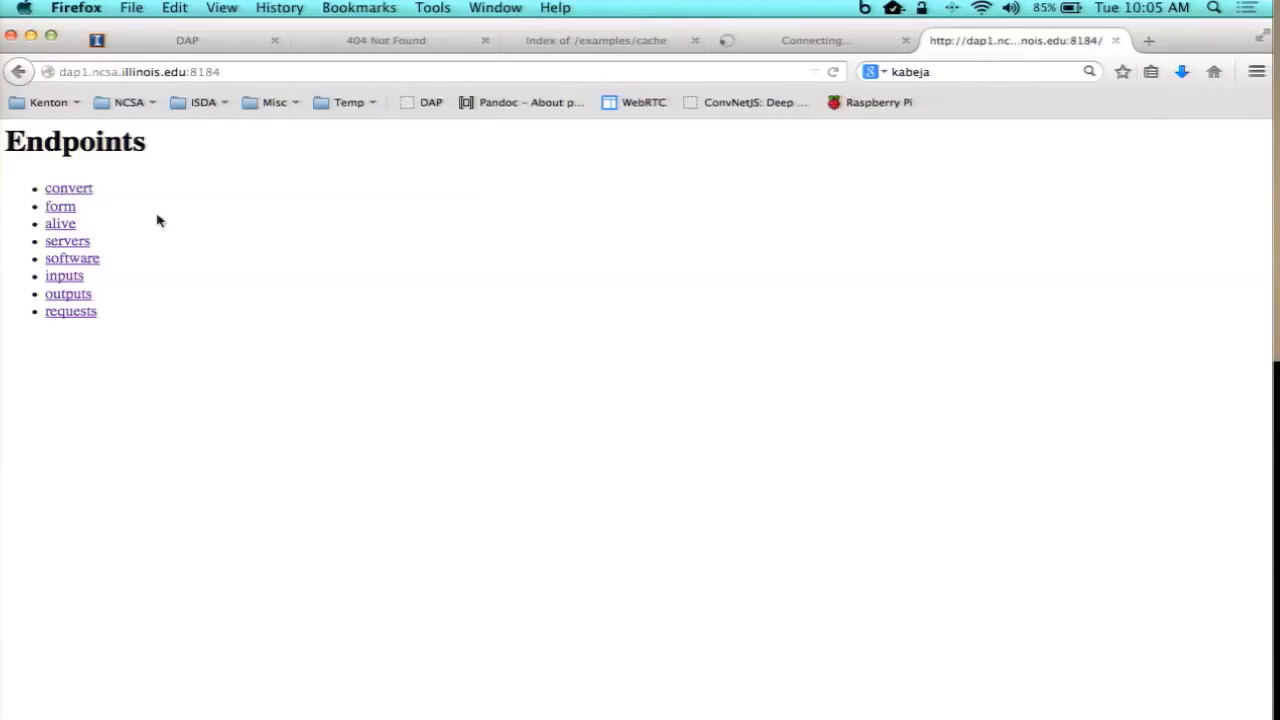
left_click(77, 247)
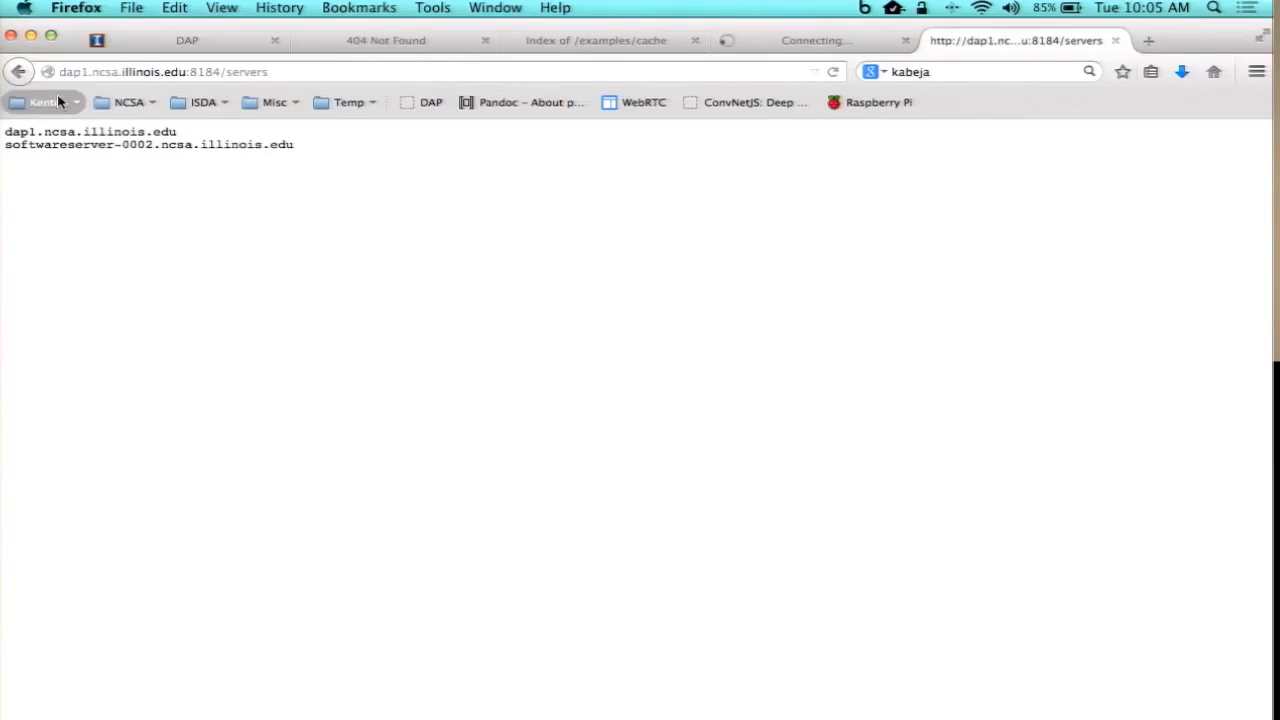
View the DAP server's software endpoint and the convert endpoint's list of input formats for aac output
left_click(19, 72)
left_click(82, 258)
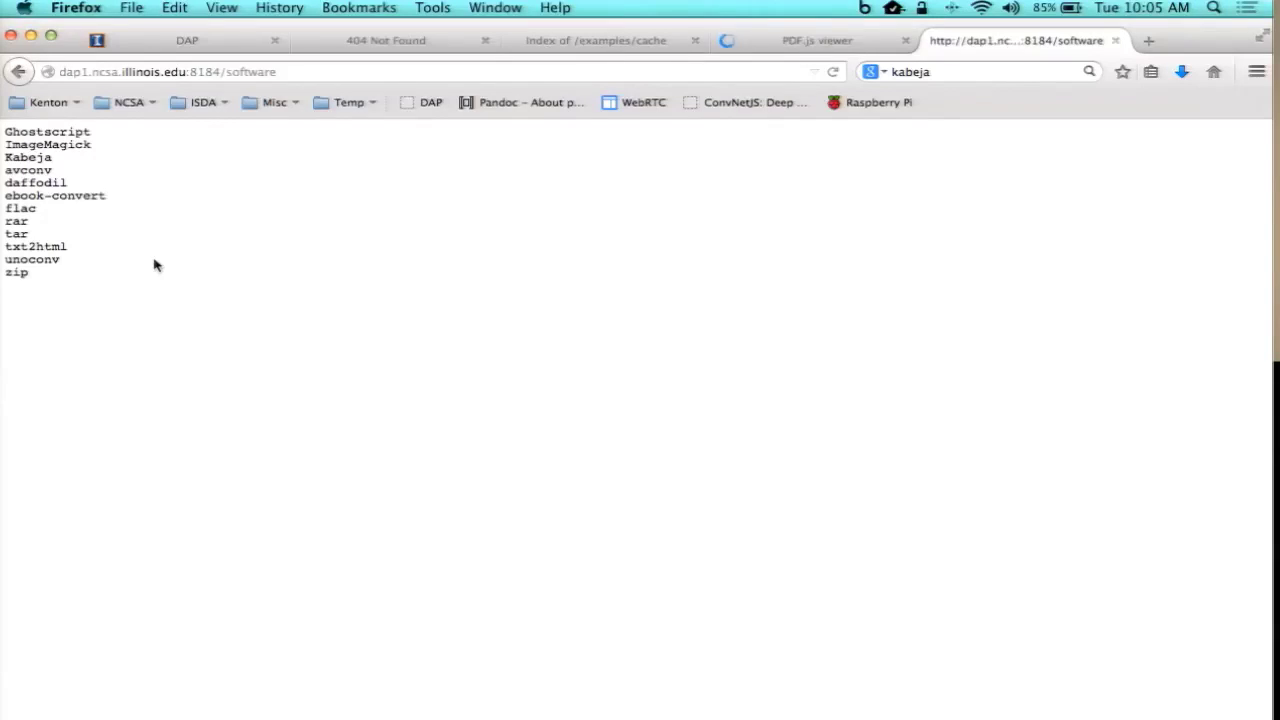
left_click(19, 72)
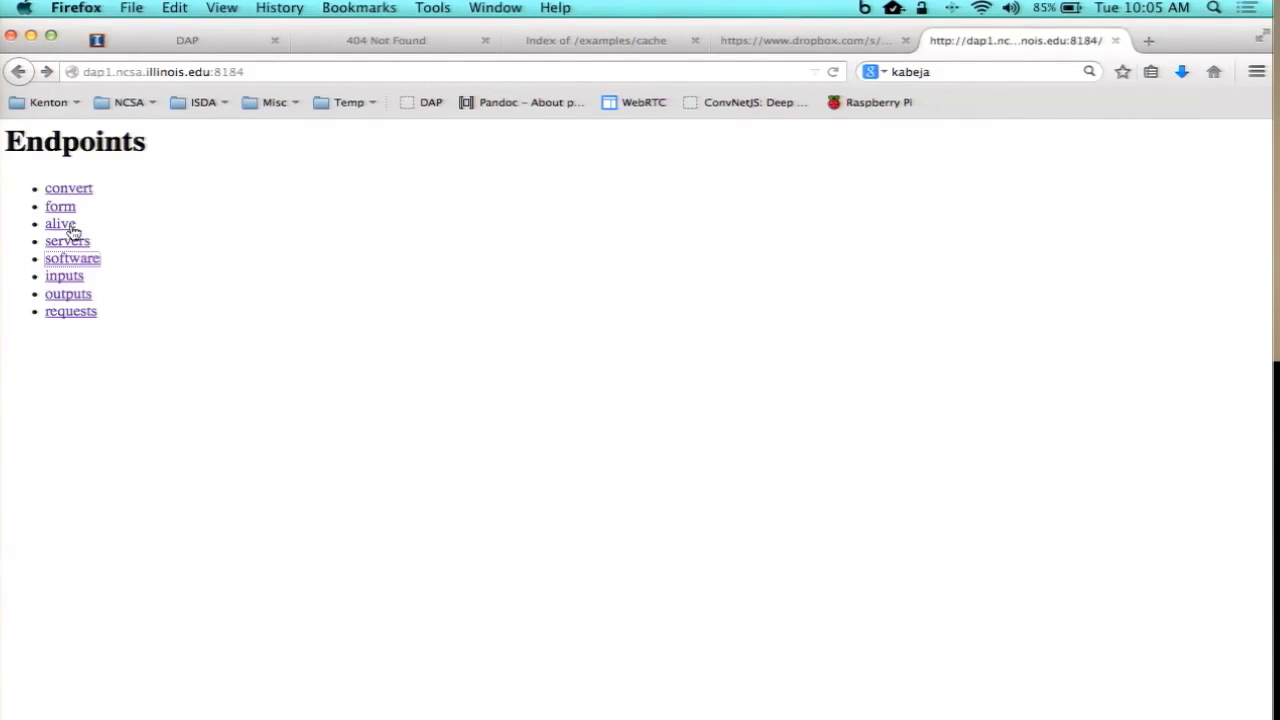
left_click(72, 190)
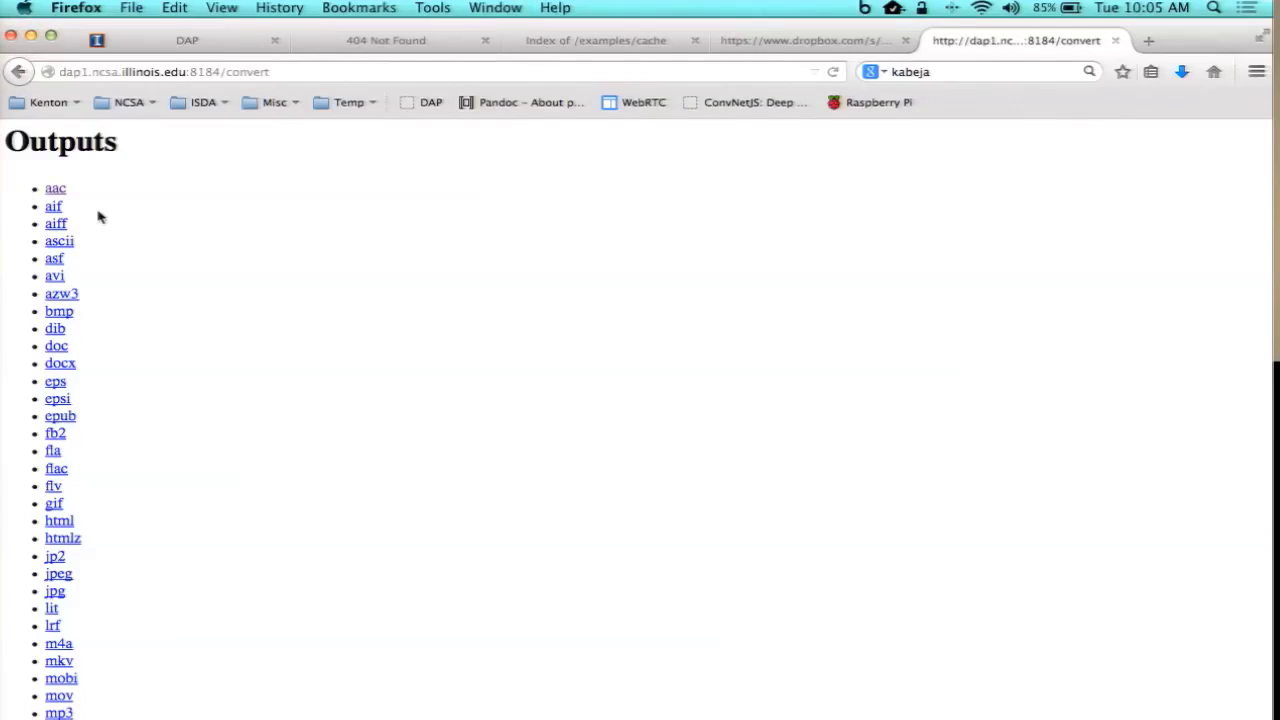
left_click(56, 189)
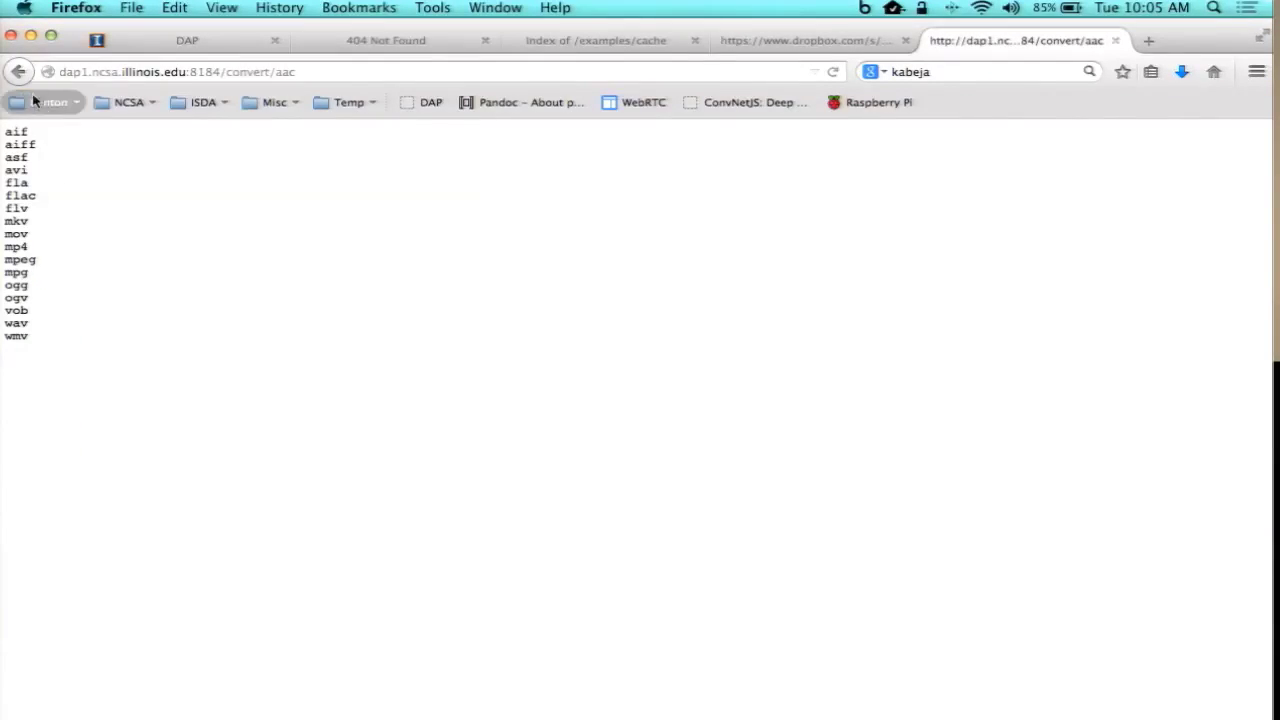
Check the Dropbox presentation's pdf conversion, return to the convert endpoint's outputs list, and look through the converted pdf
left_click(784, 43)
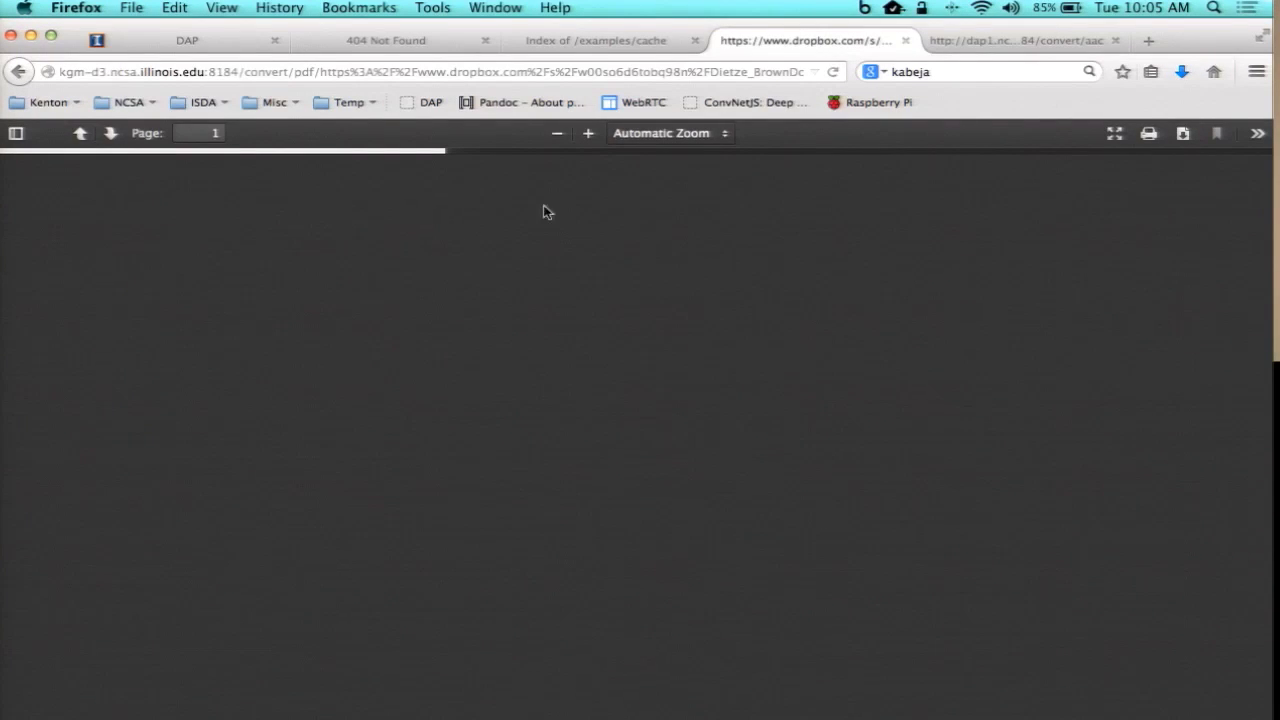
left_click(1010, 40)
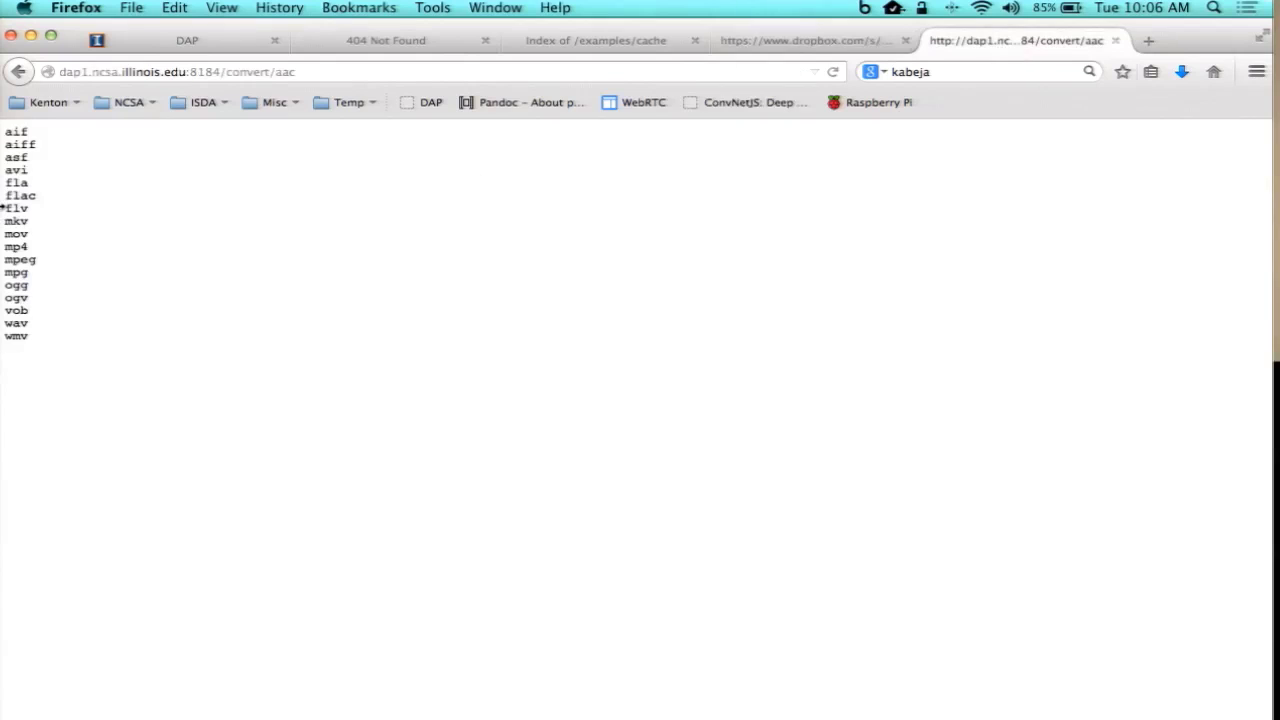
left_click(18, 72)
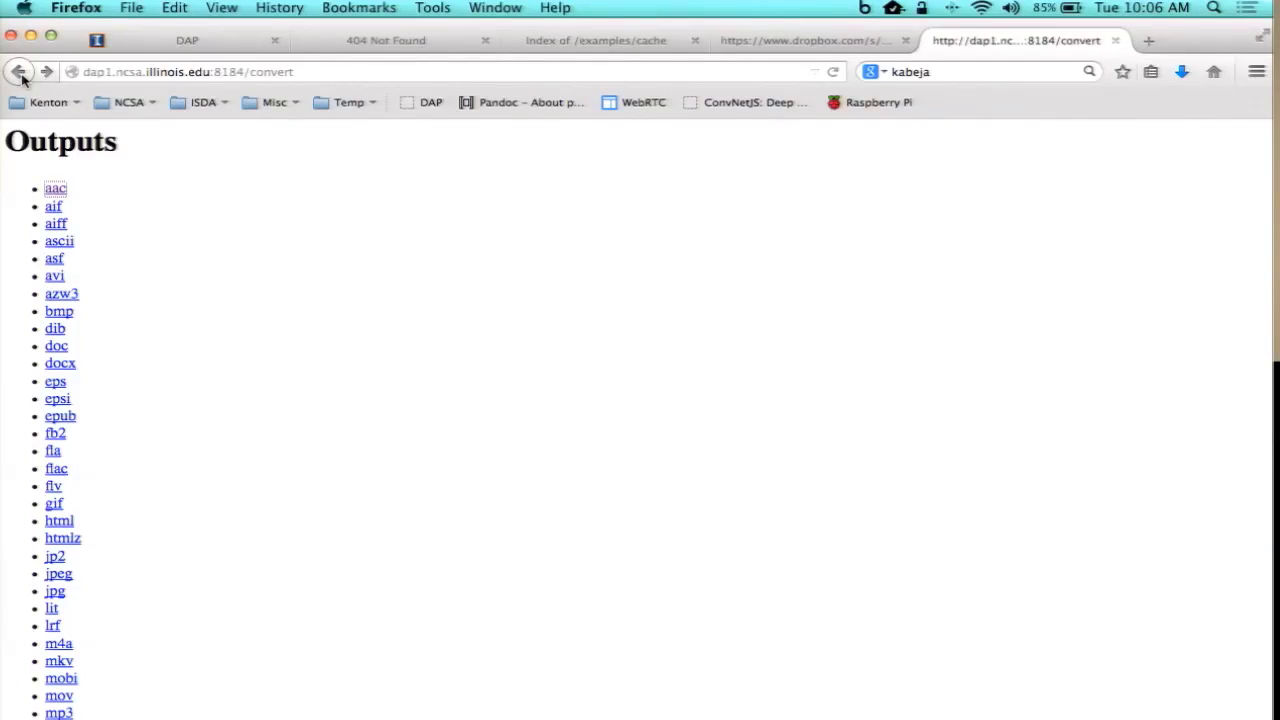
left_click(806, 46)
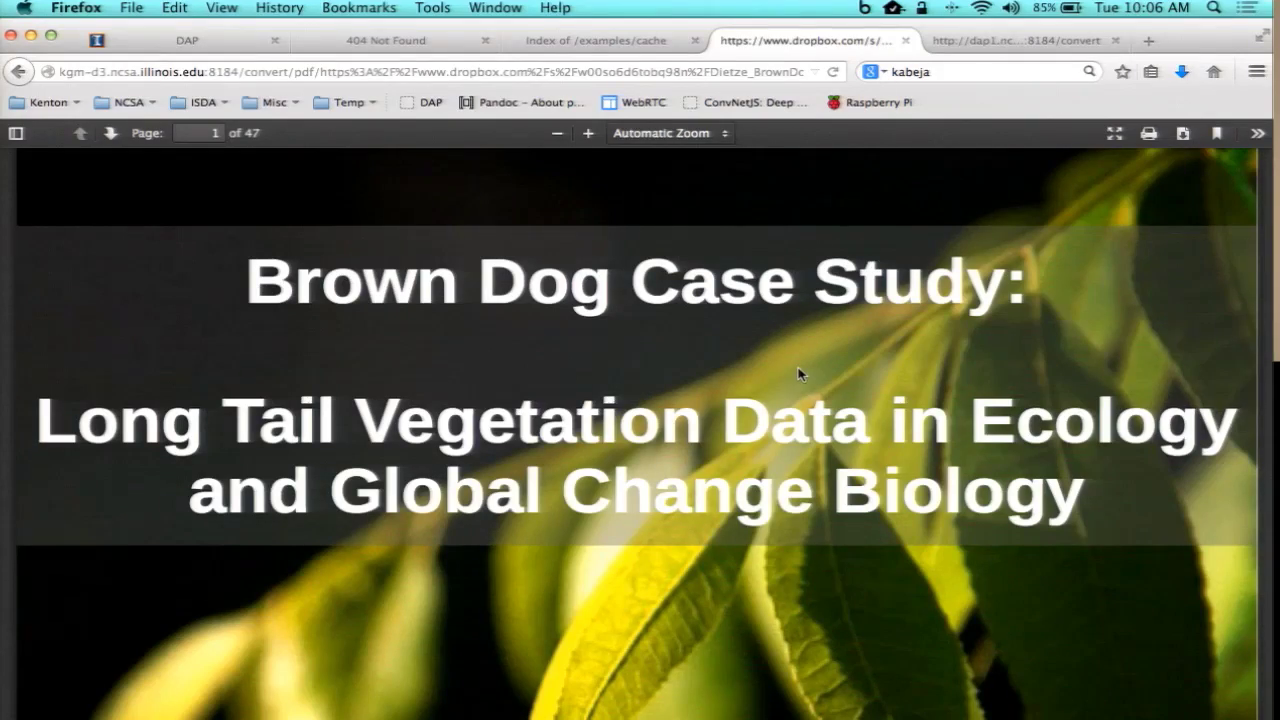
scroll(798, 373, "down", 15)
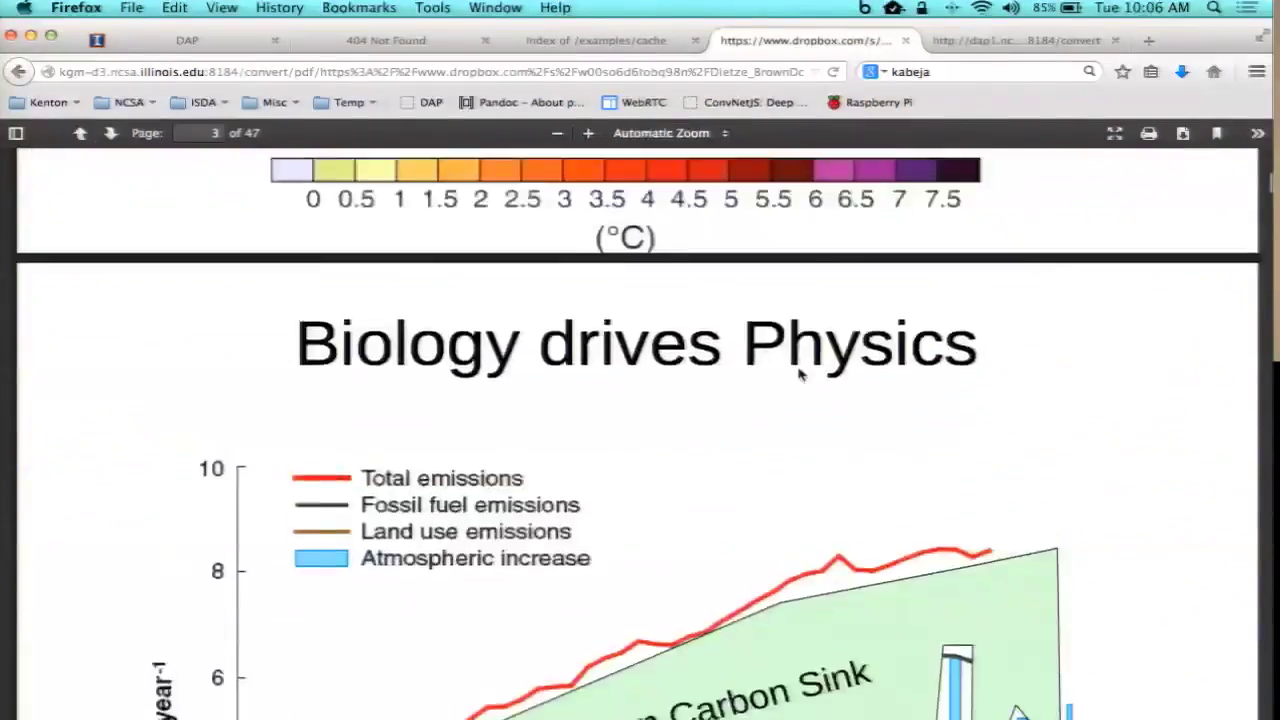
scroll(799, 371, "up", 15)
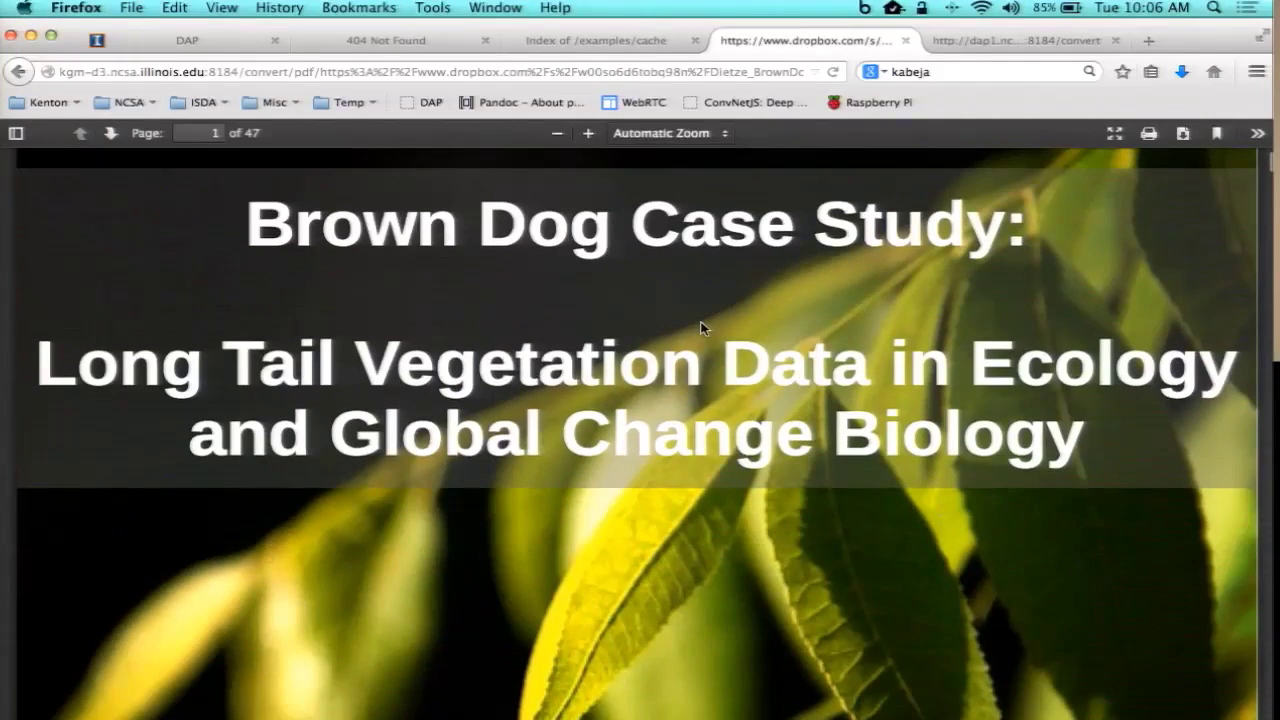
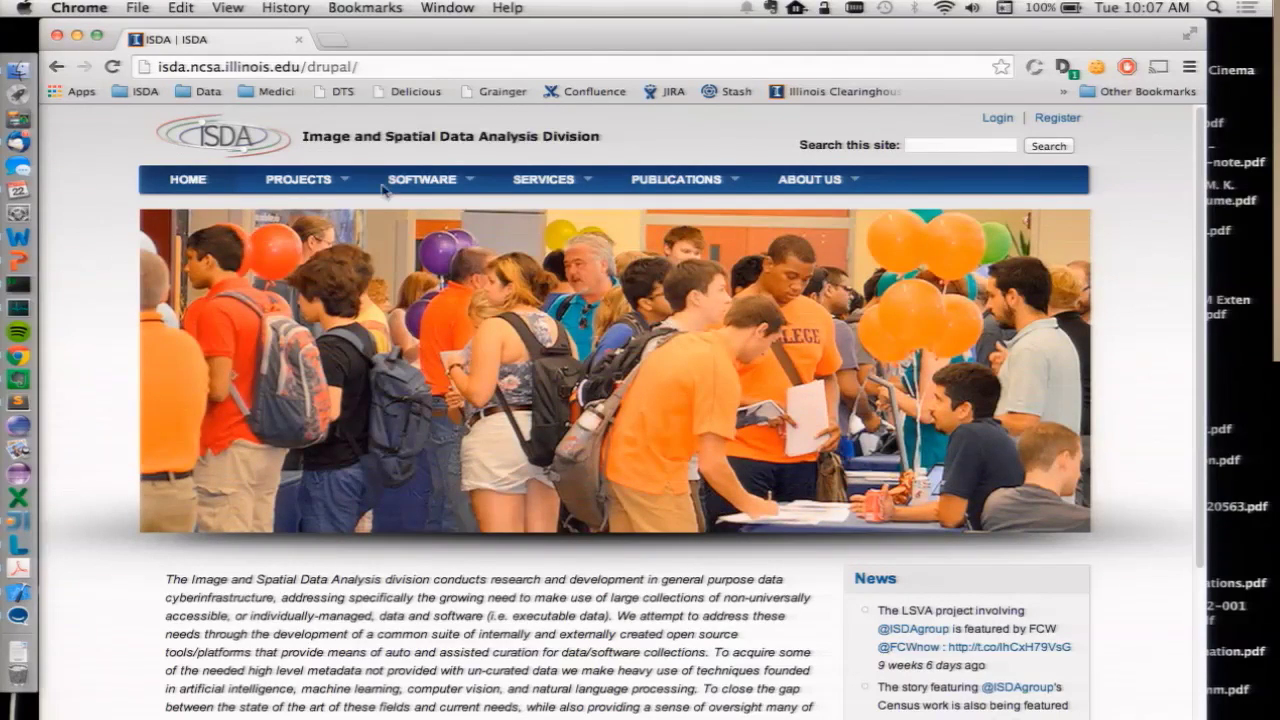
Run the DTS bookmarklet on the ISDA home page in Chrome and list the page's images
left_click(340, 92)
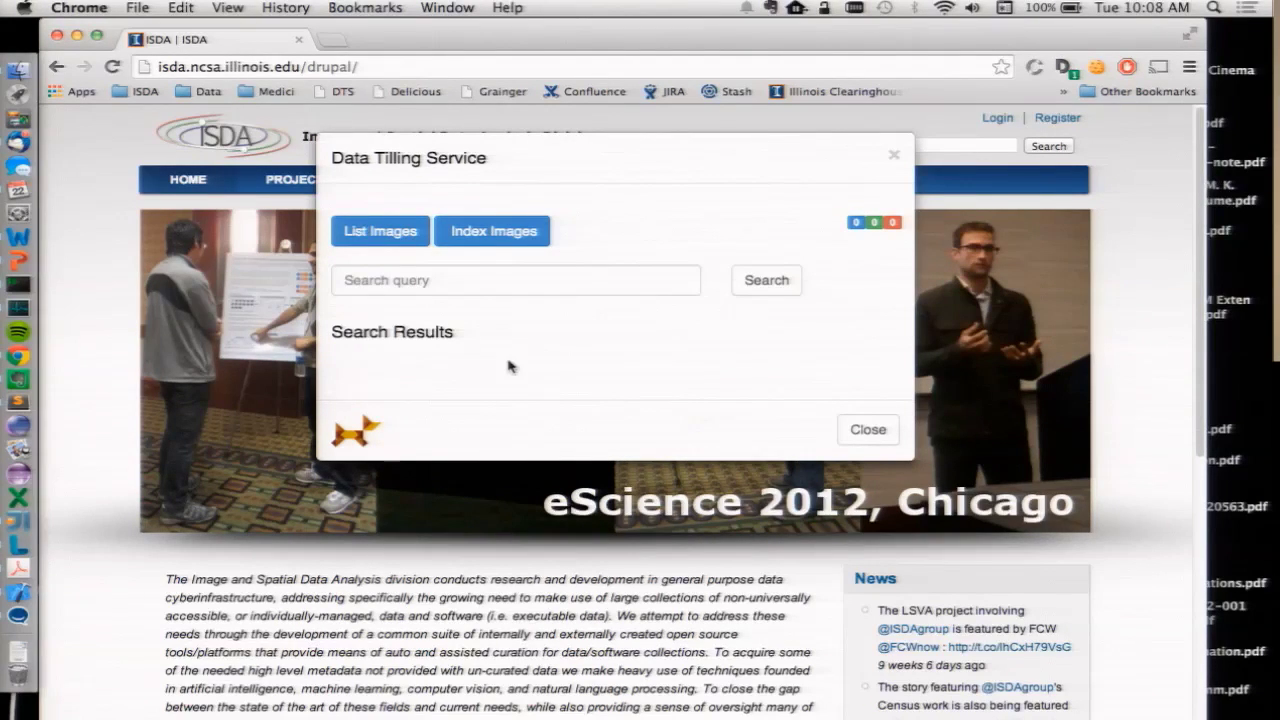
left_click(374, 240)
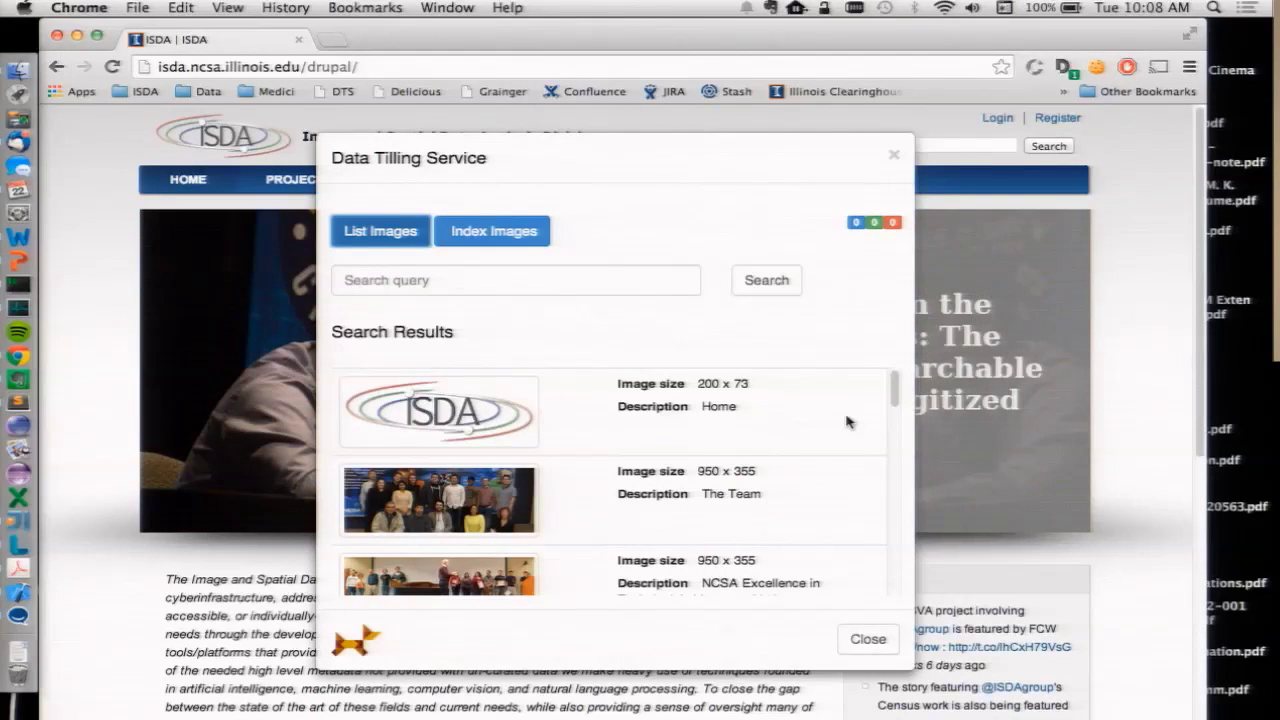
left_click_drag(891, 400, 884, 600)
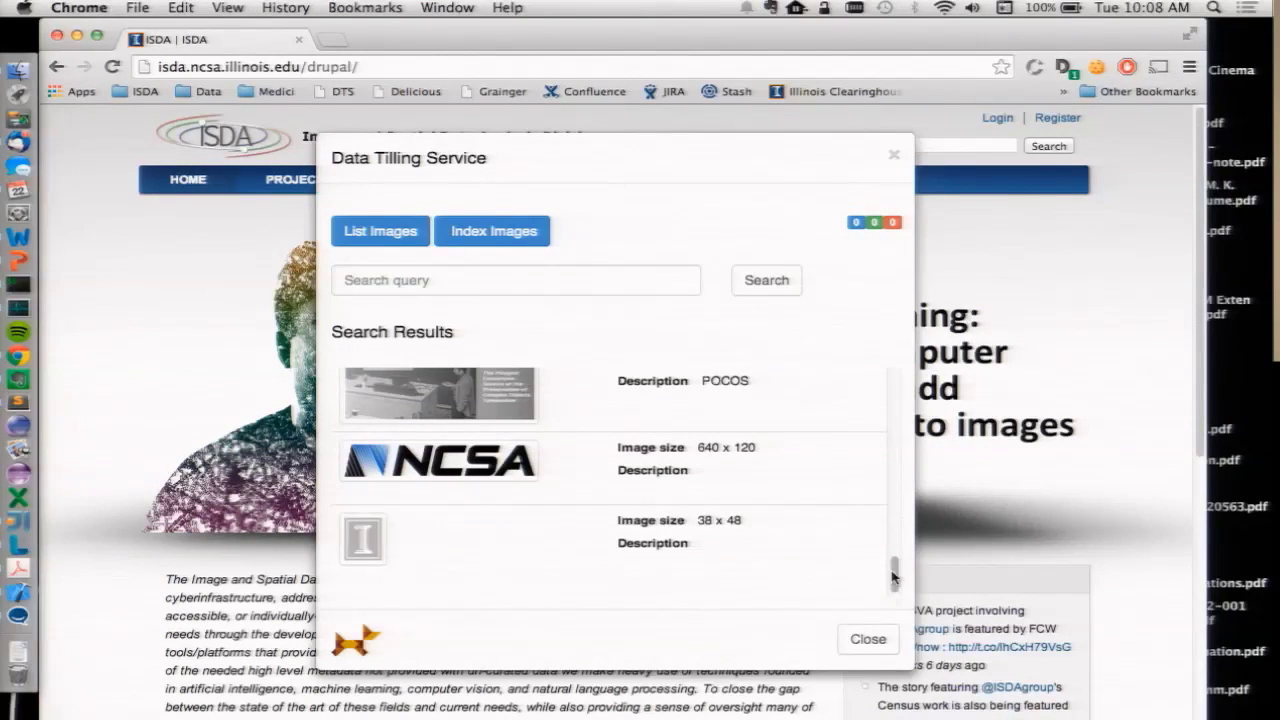
left_click_drag(894, 565, 897, 379)
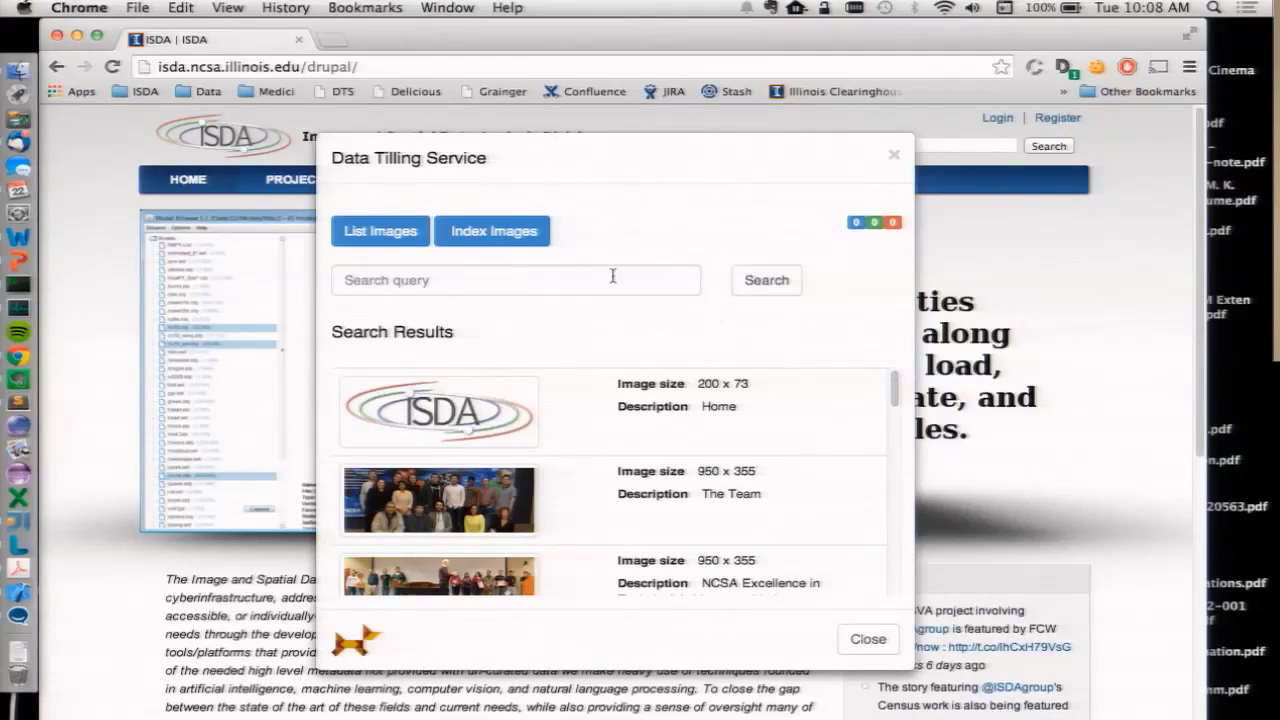
Index the ISDA page's images with the Data Tilling Service and search them for "face"
left_click(495, 233)
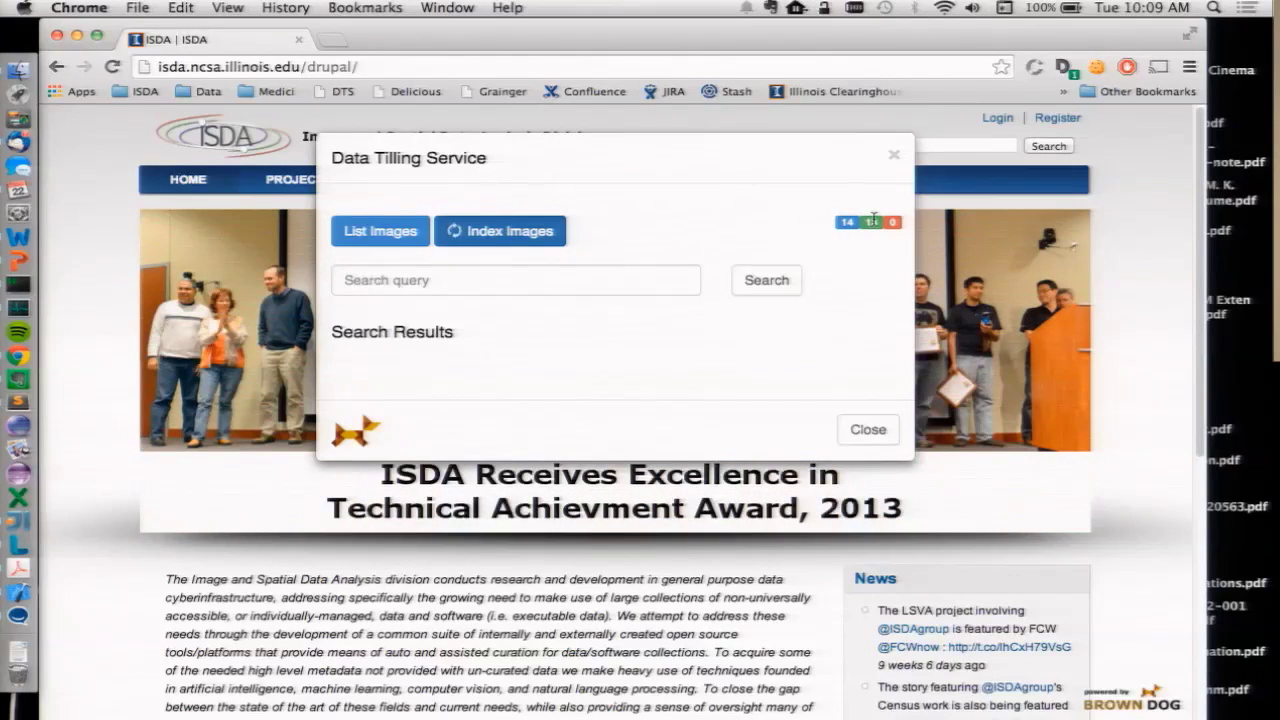
left_click(480, 279)
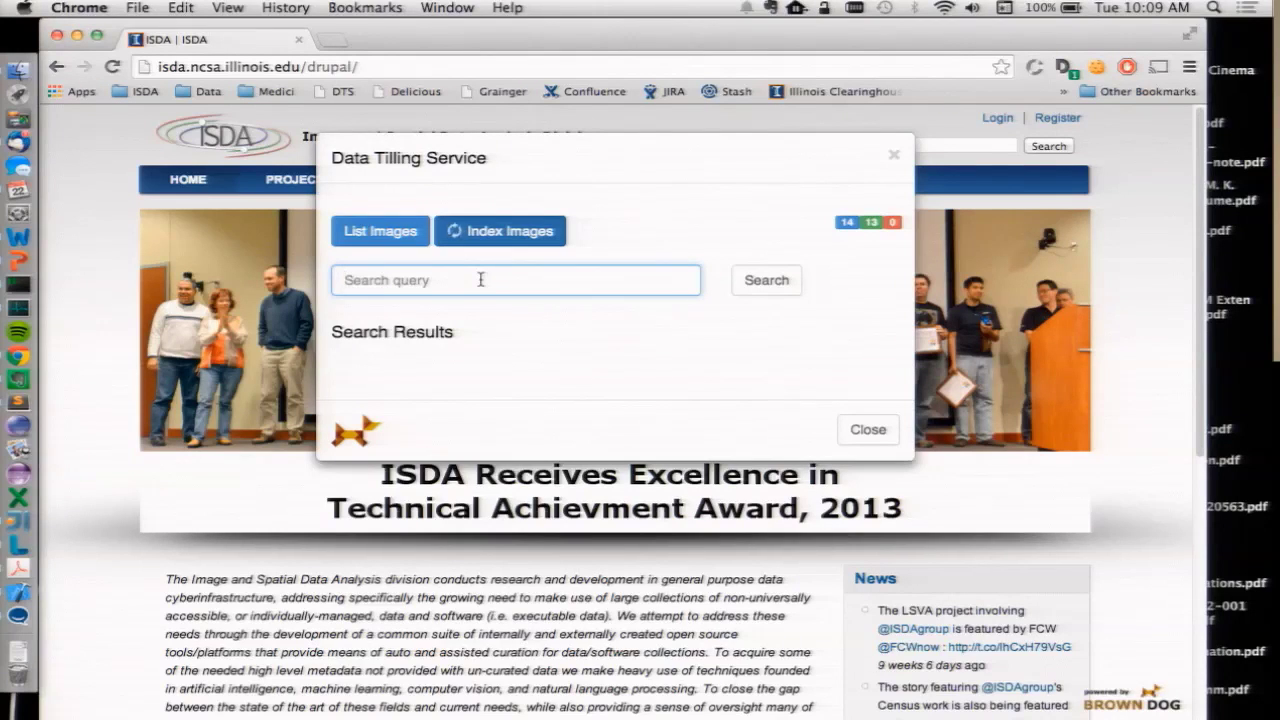
type("face")
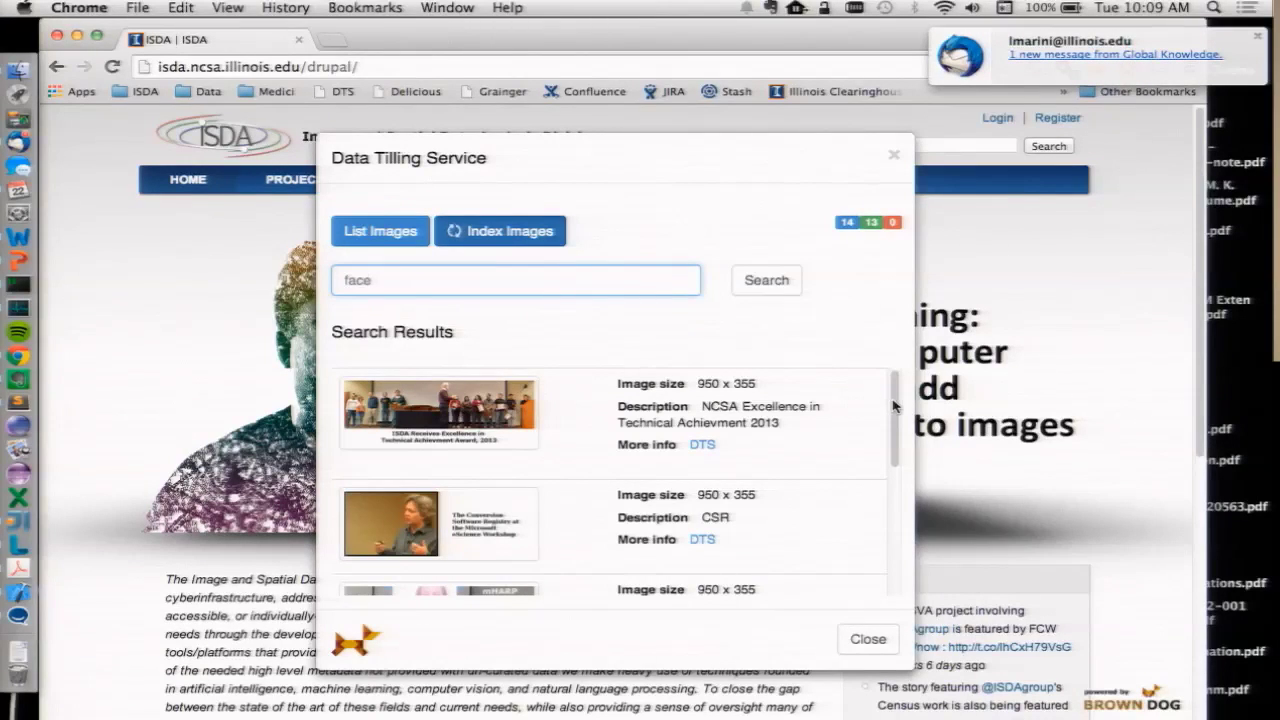
left_click_drag(893, 405, 878, 380)
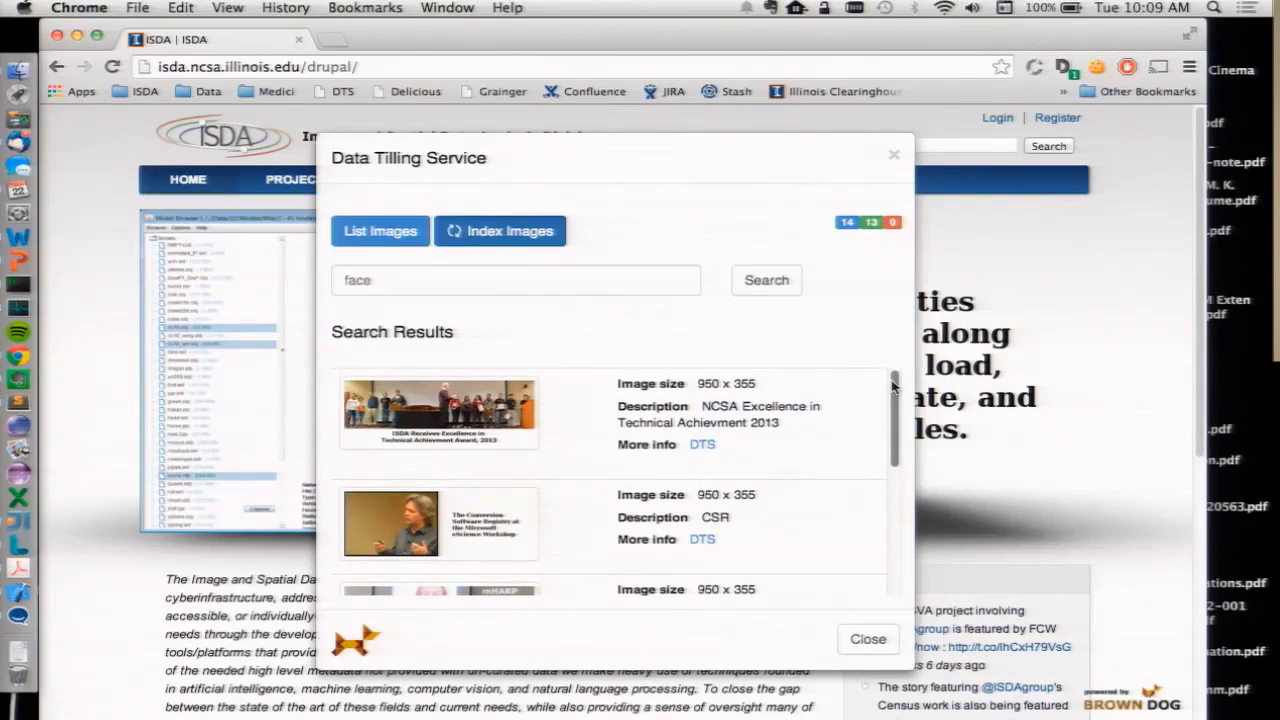
Search the indexed images for "escience"
left_click(467, 286)
key("BackSpace")
key("BackSpace")
key("BackSpace")
key("BackSpace")
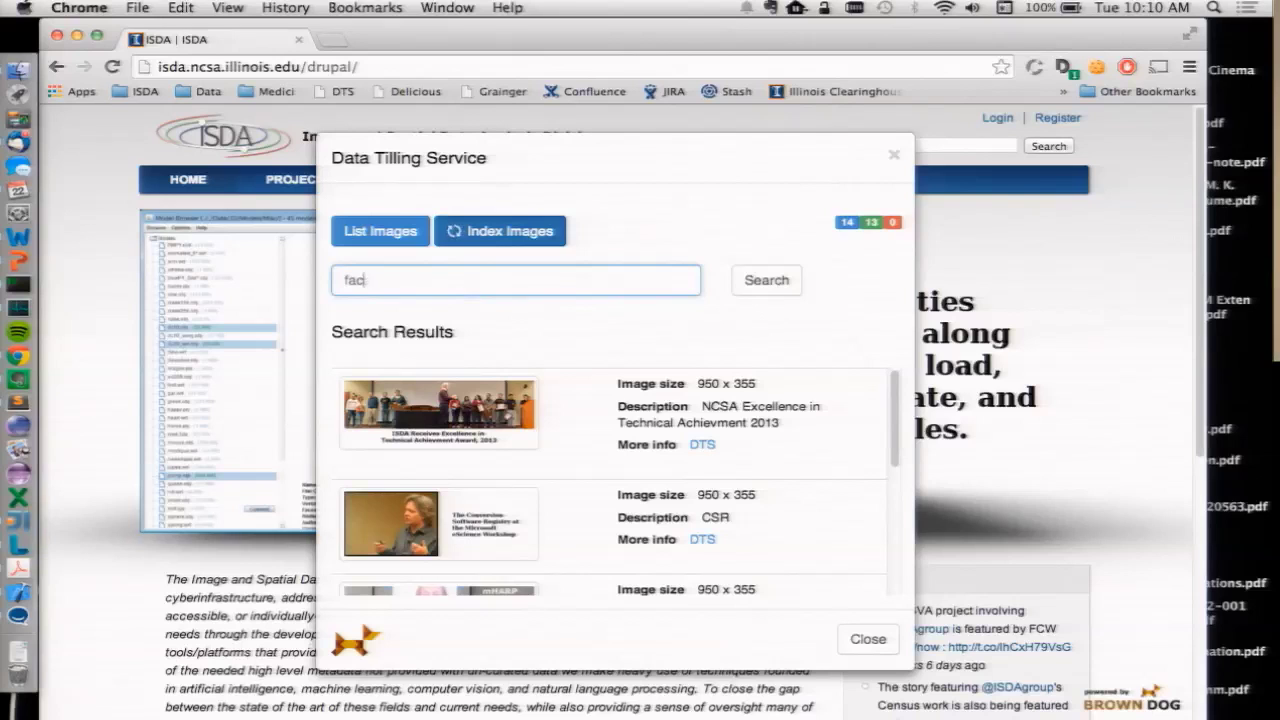
type("escience")
key("Return")
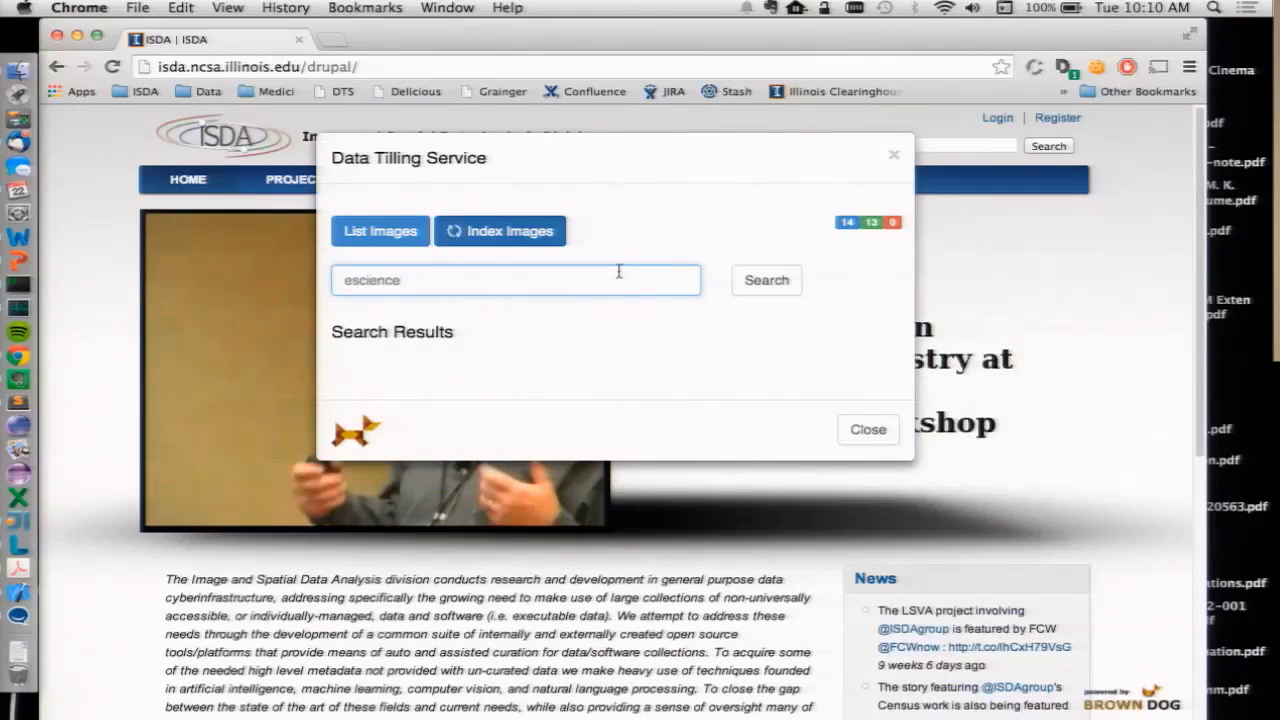
Replace the image search query with "isda" and run the search
key("BackSpace")
key("BackSpace")
key("BackSpace")
key("BackSpace")
key("BackSpace")
key("BackSpace")
key("BackSpace")
key("BackSpace")
type("isda")
key("Return")
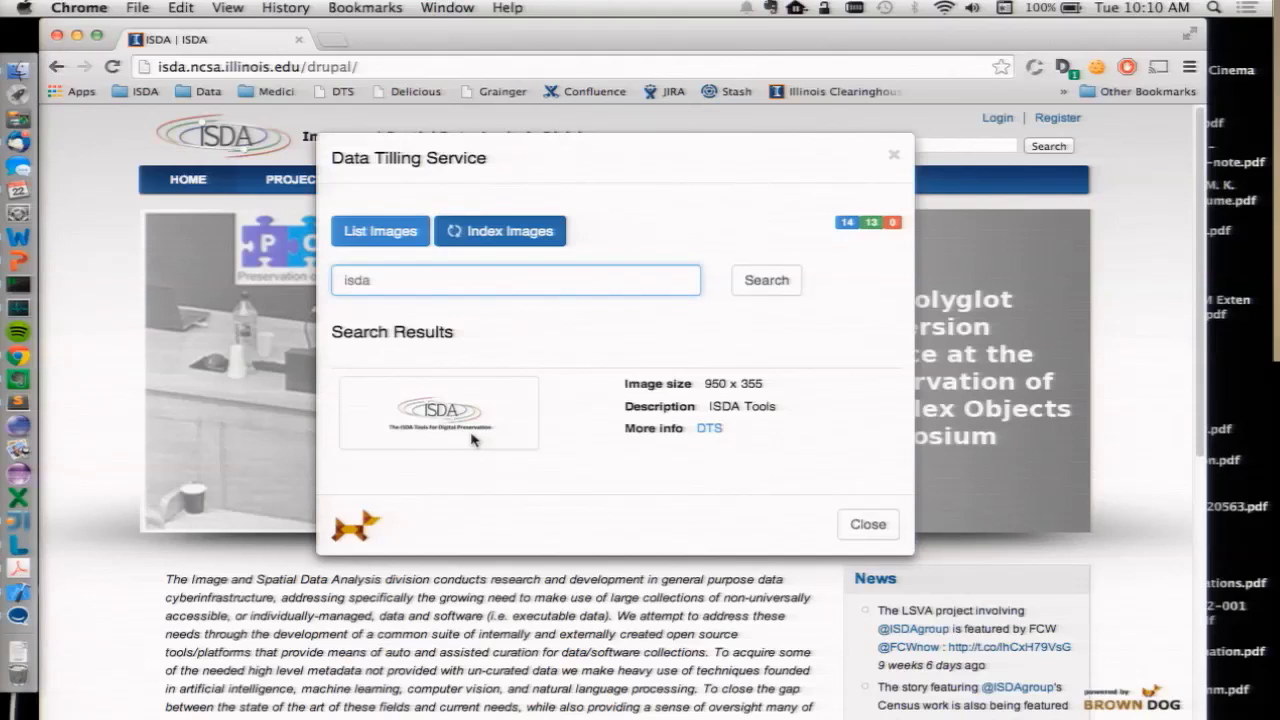
Search the indexed images for "face" again and open the DTS details of the eScience 2012 image
double_click(489, 275)
key("BackSpace")
type("face")
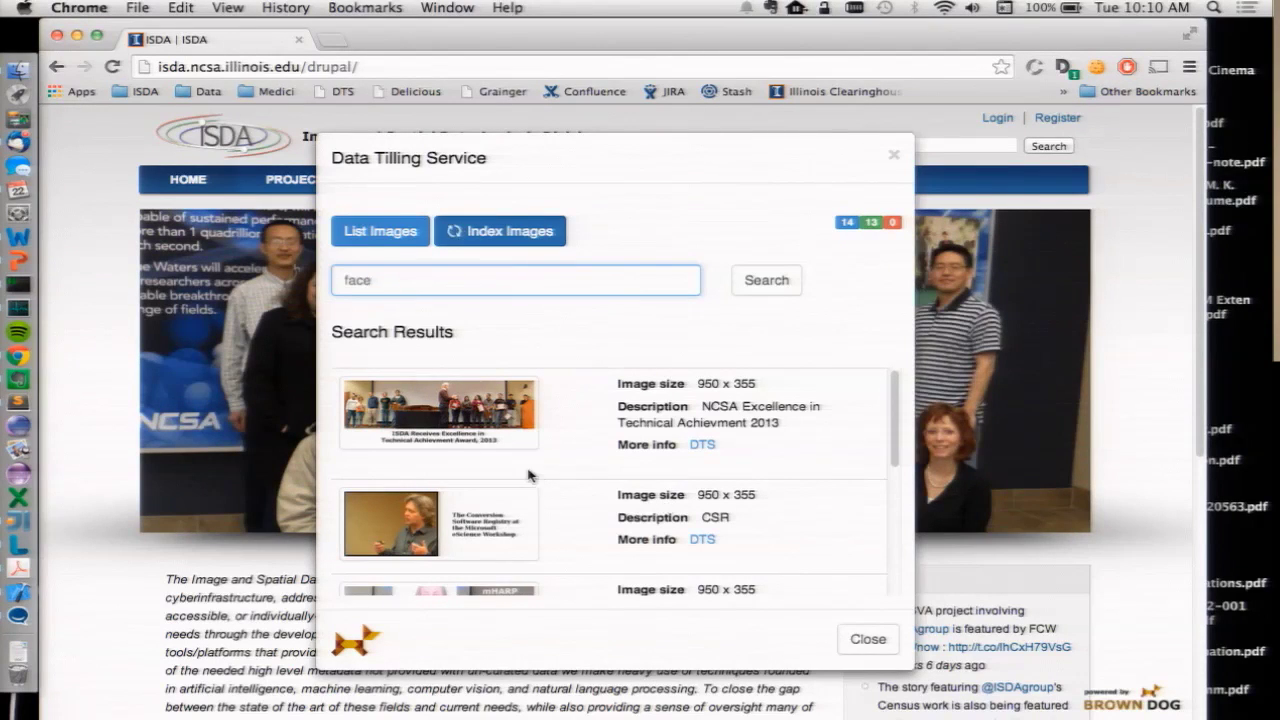
scroll(562, 416, "down", 5)
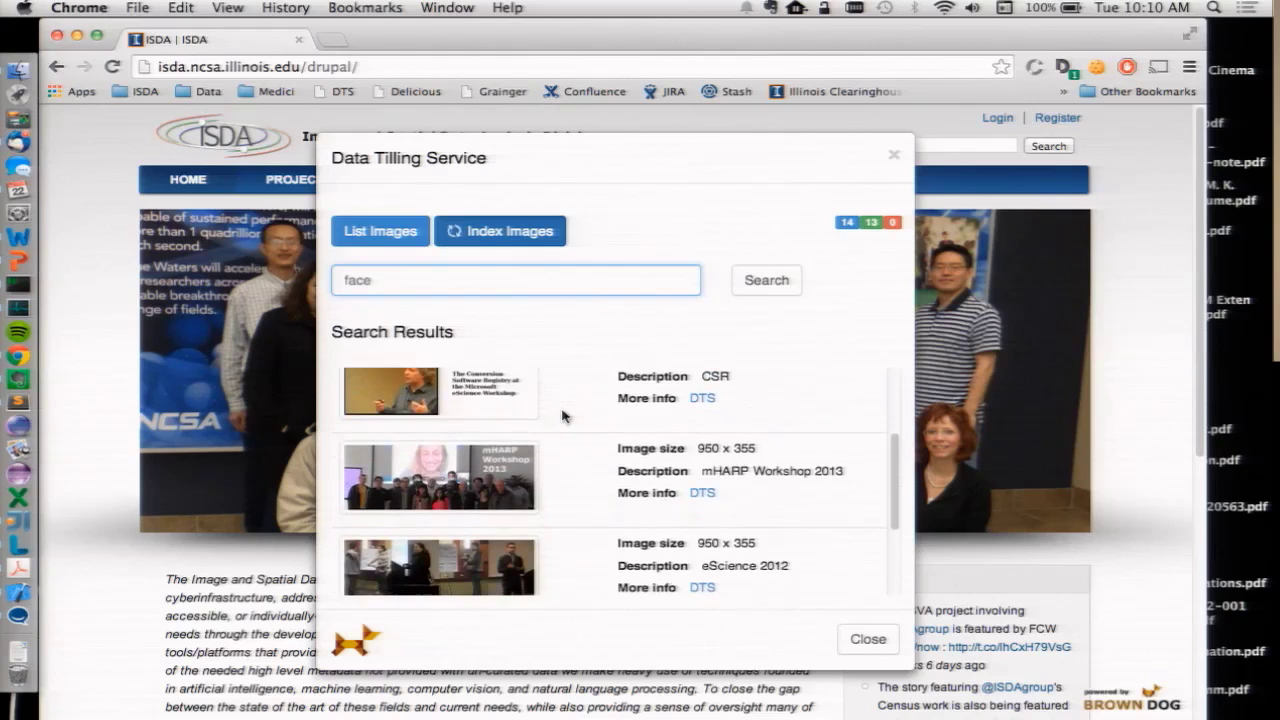
scroll(562, 416, "down", 2)
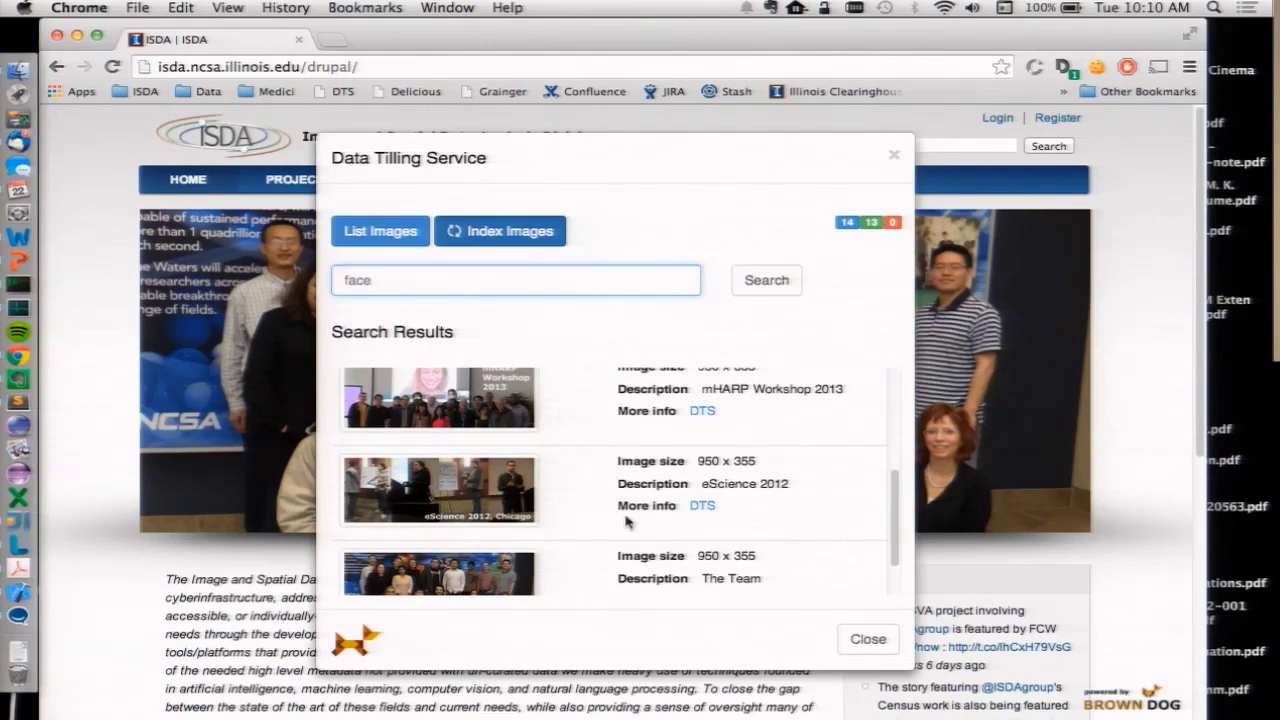
left_click(705, 509)
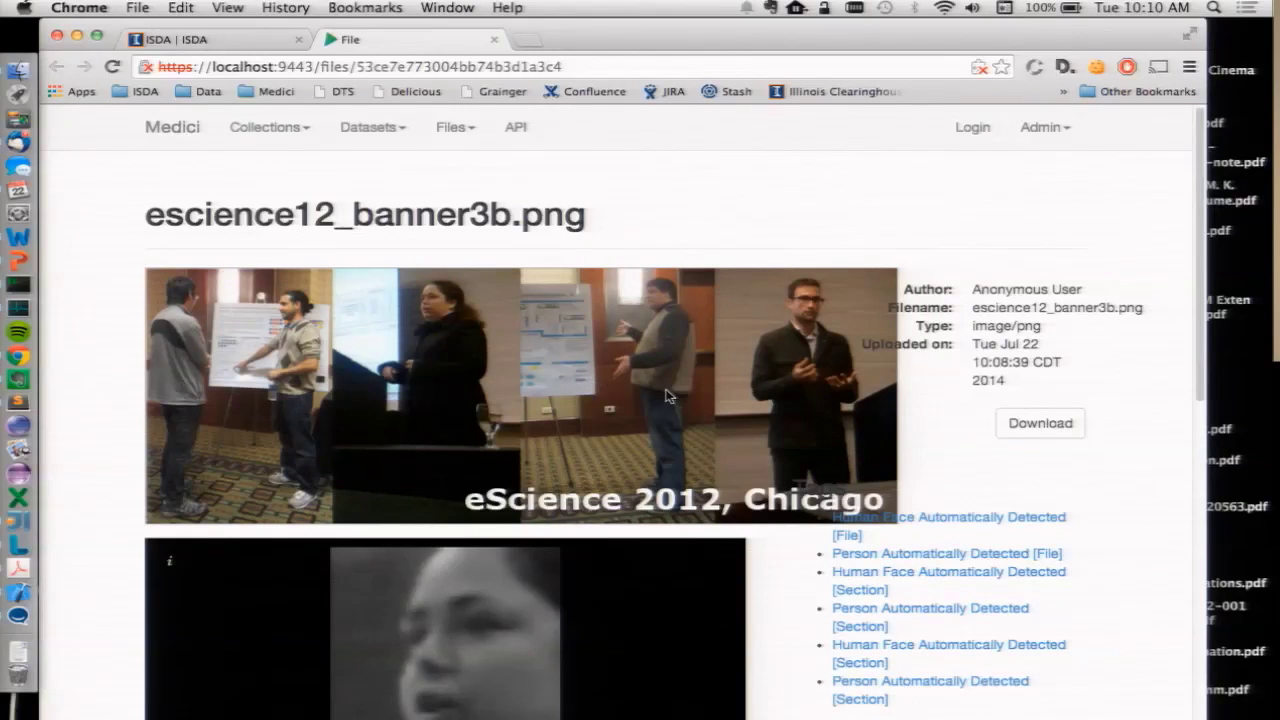
Examine the automatically detected tags and sections of escience12_banner3b.png, and show the second detected face in its preview
scroll(799, 646, "down", 1)
scroll(799, 646, "down", 4)
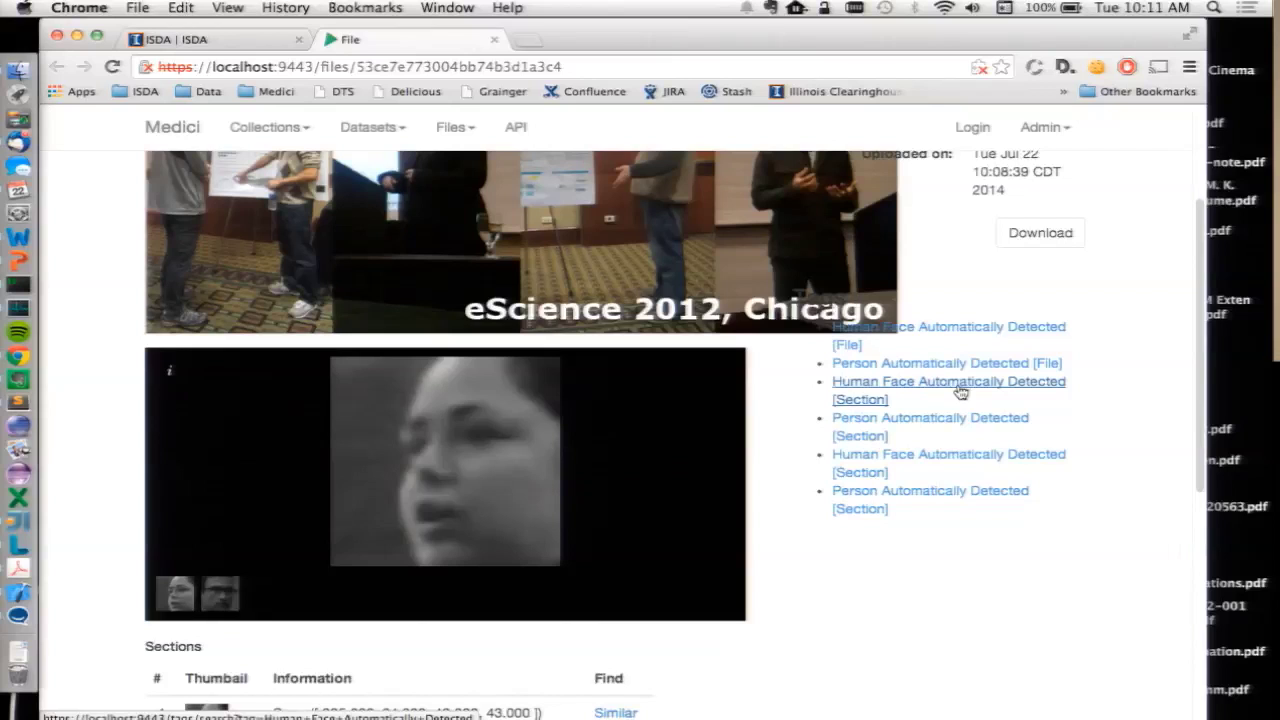
mouse_move(714, 460)
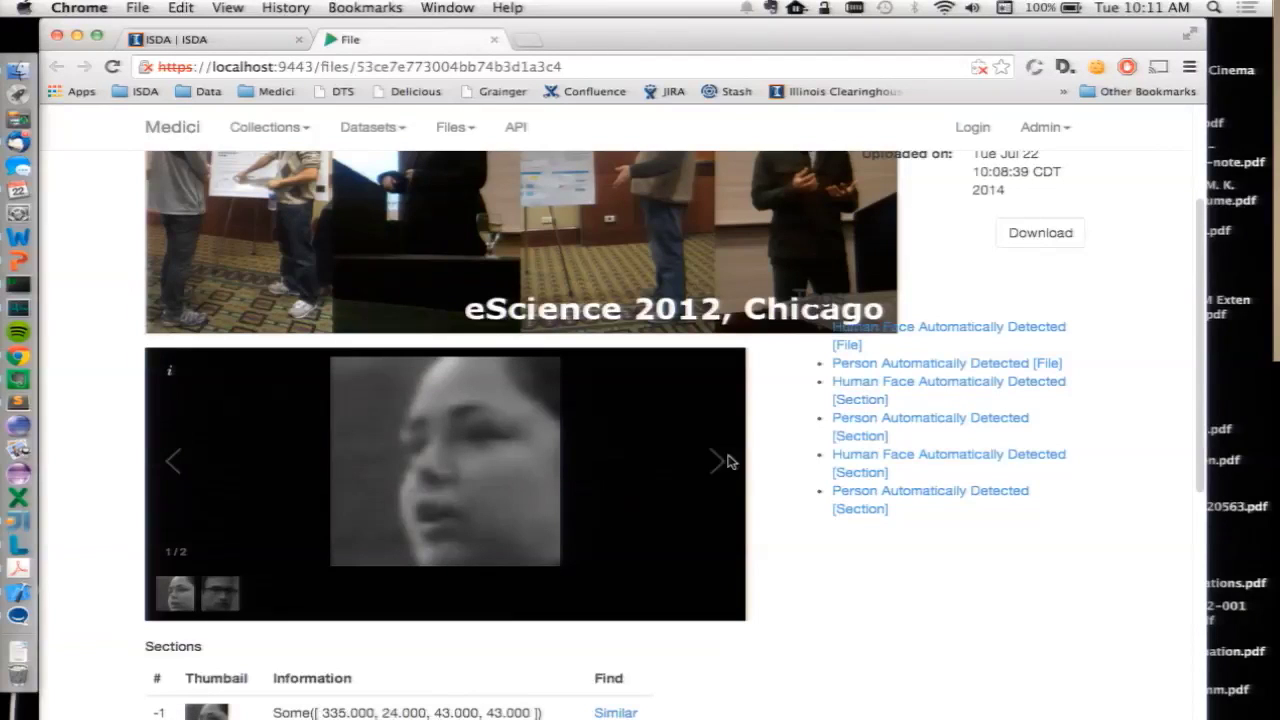
left_click(716, 466)
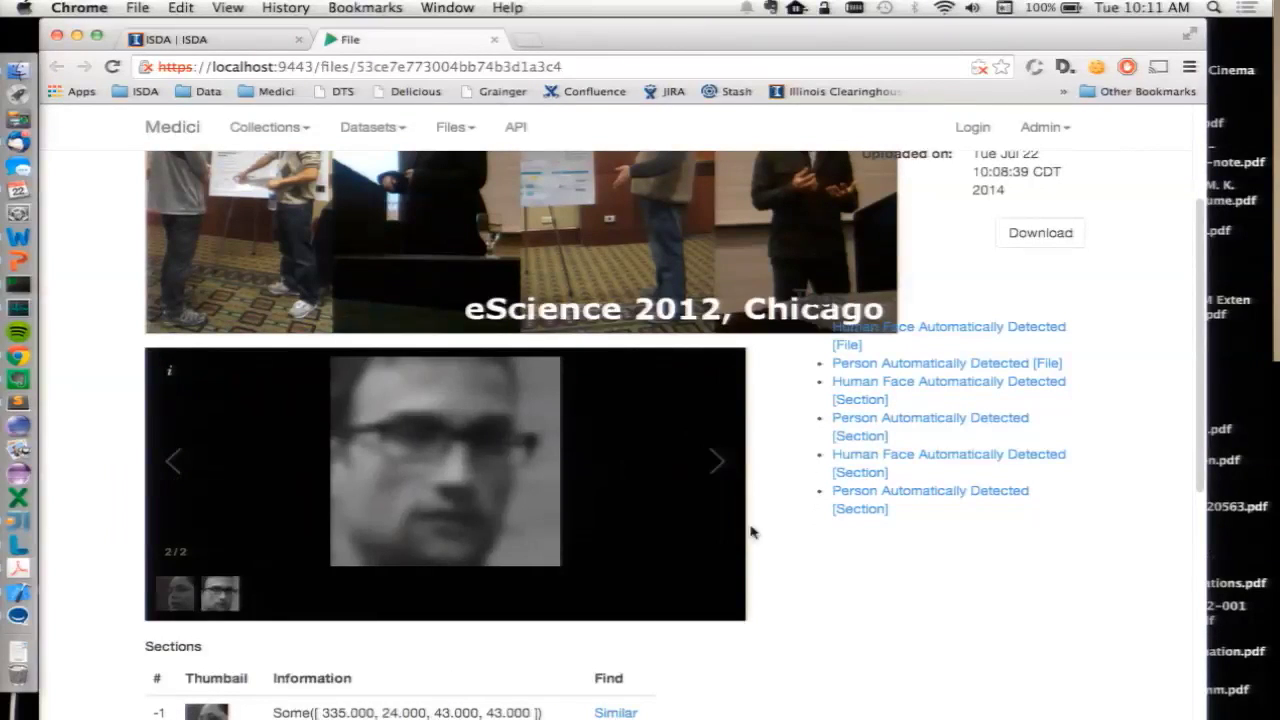
scroll(837, 634, "down", 2)
scroll(837, 634, "up", 4)
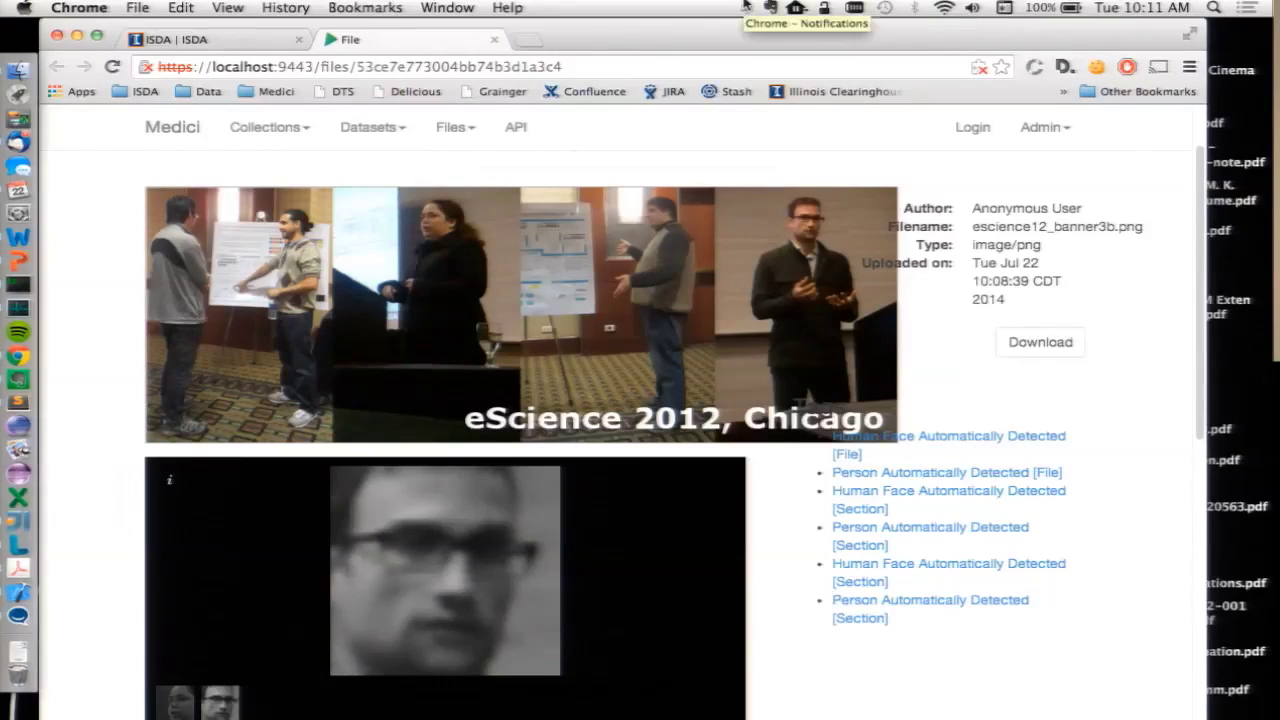
Open criticalzone.org in a new tab, run the DTS bookmarklet there and list the site's images
left_click(526, 40)
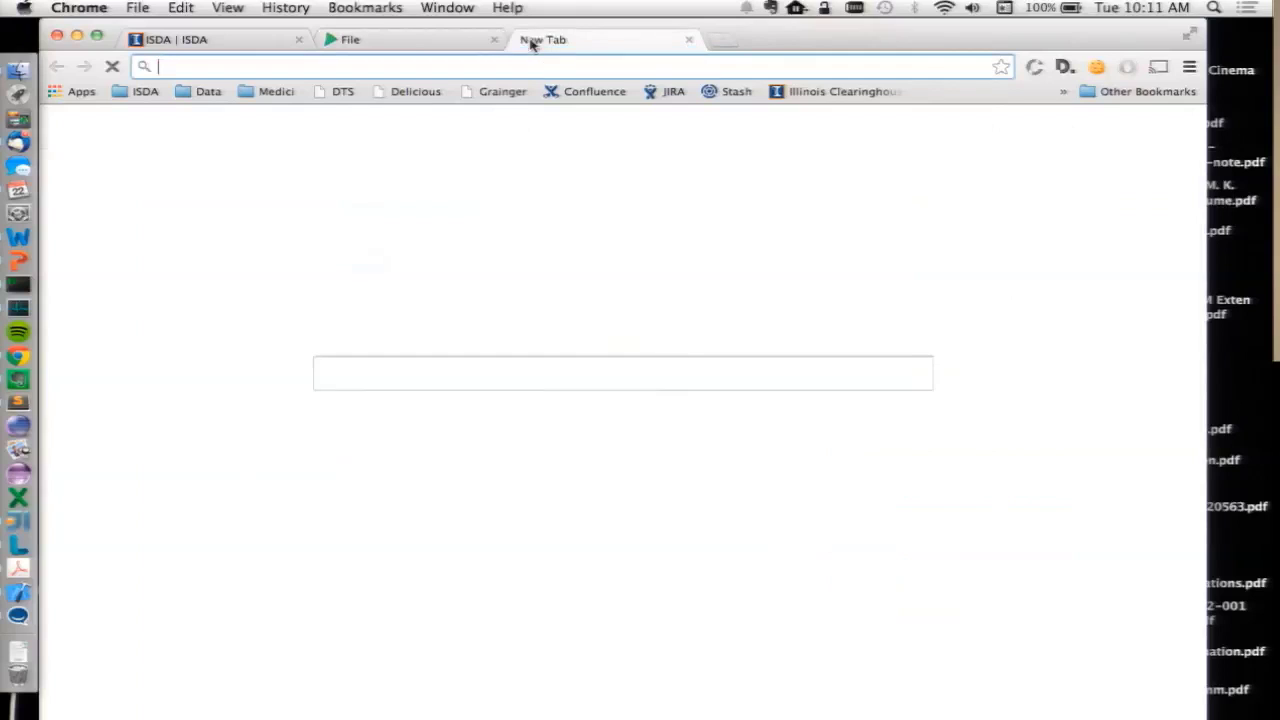
type("criticalzone.org")
key("Return")
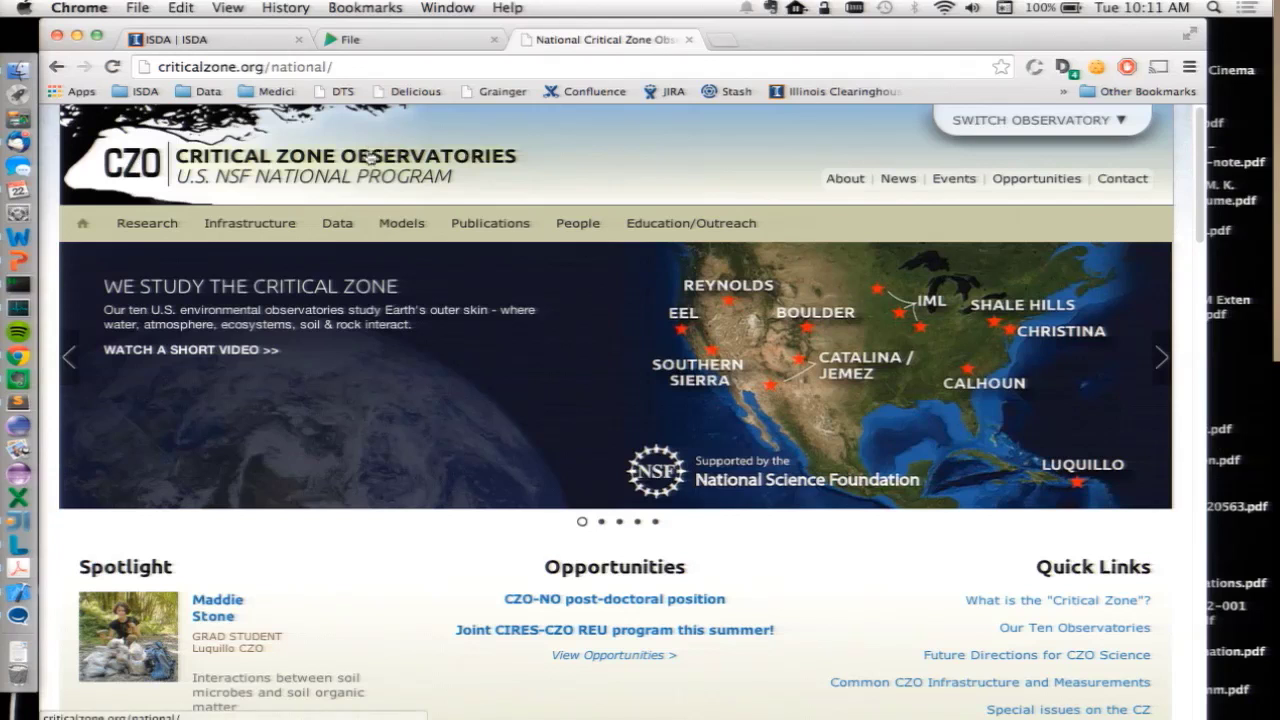
left_click(342, 92)
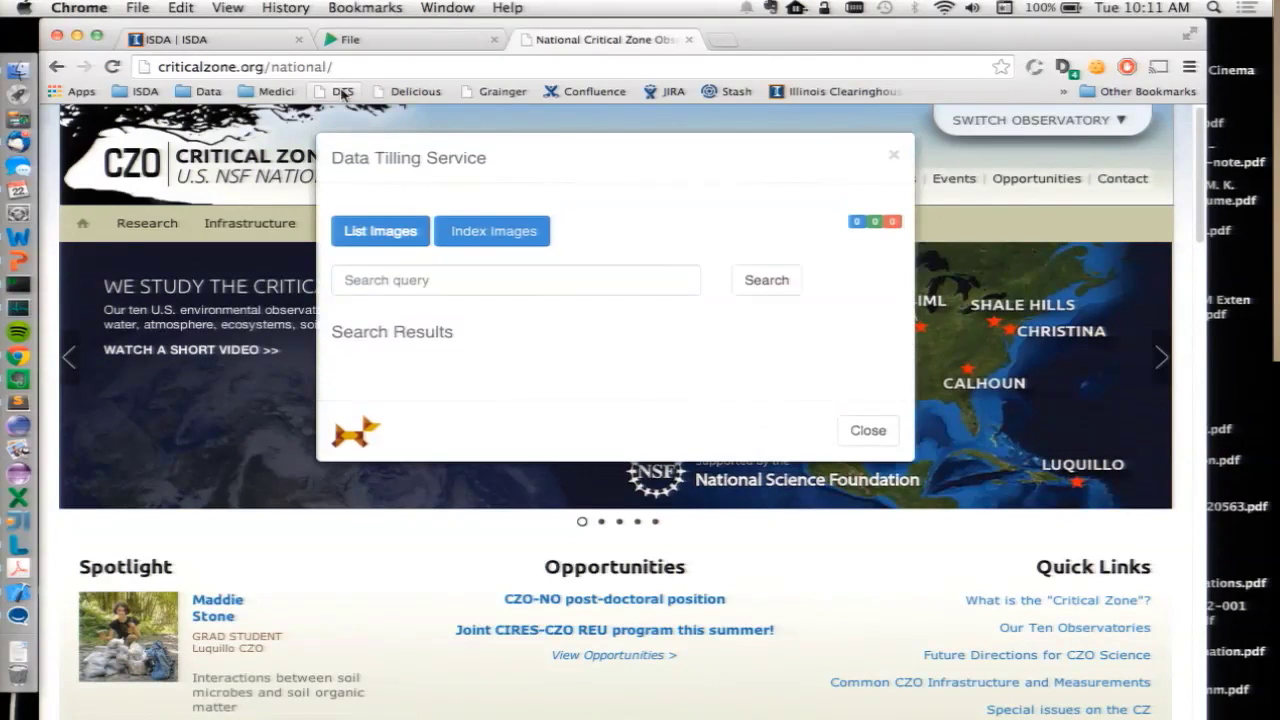
left_click(400, 229)
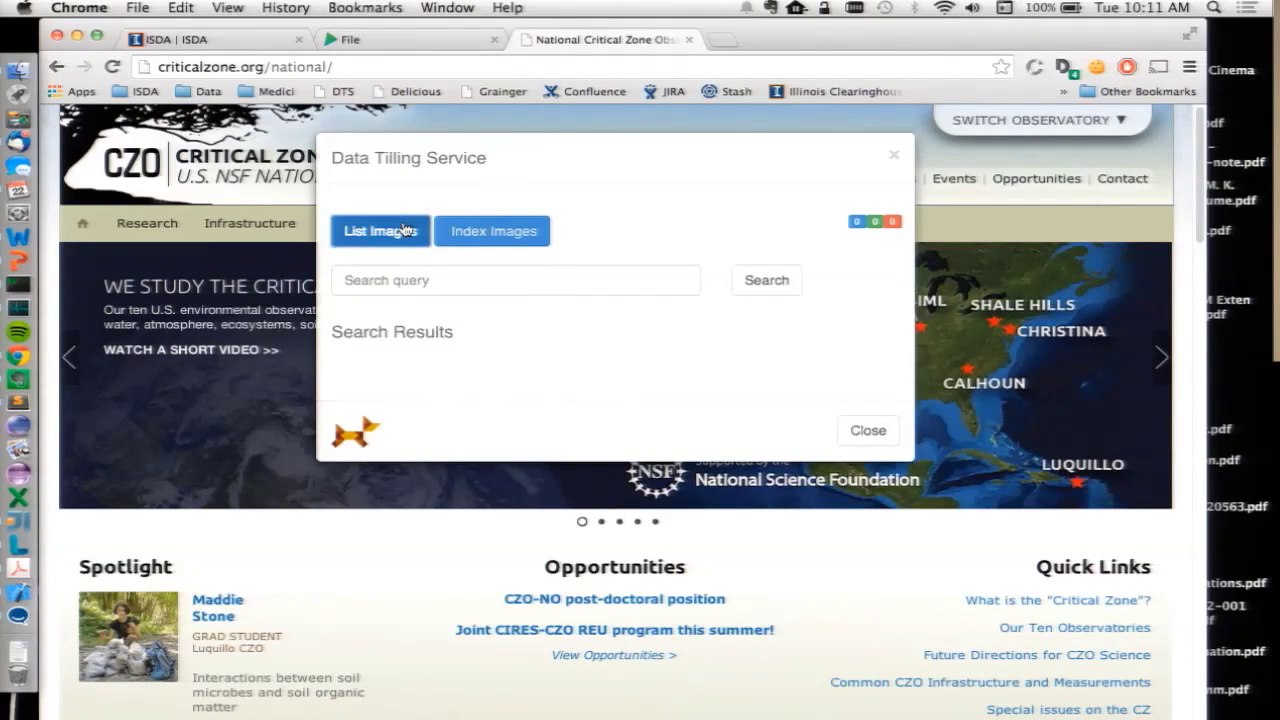
scroll(628, 400, "down", 10)
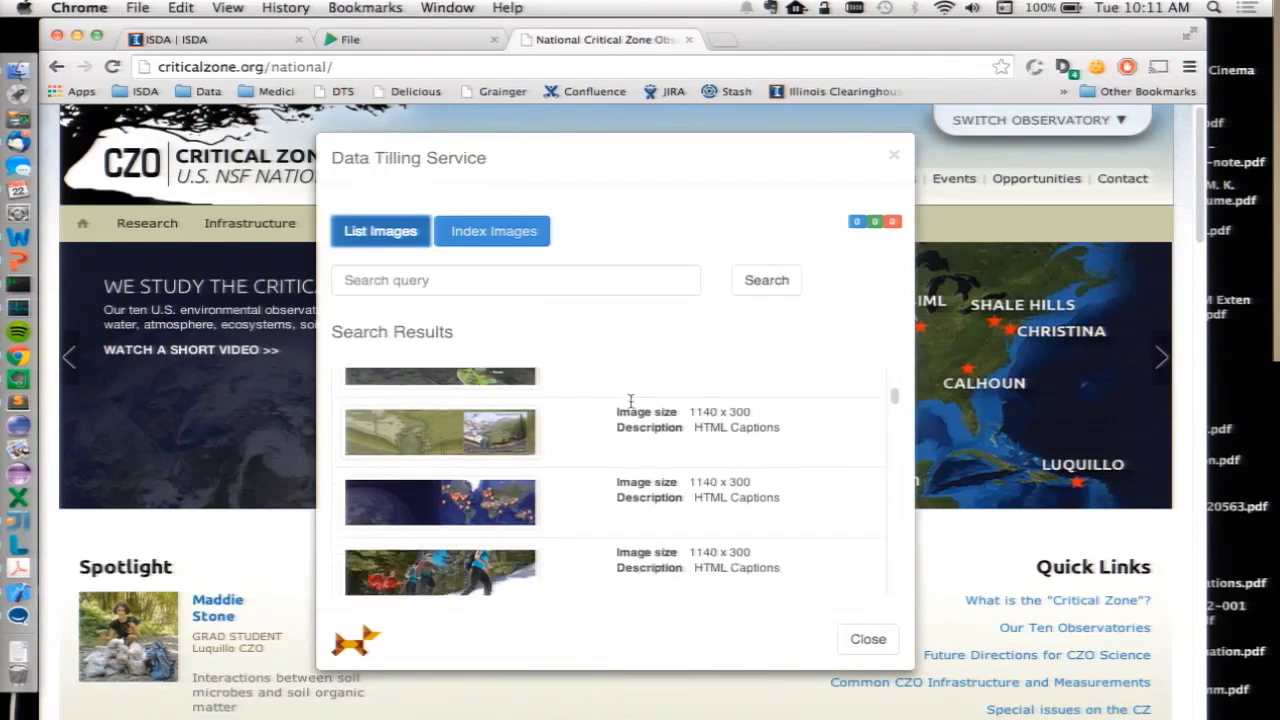
Review the listed criticalzone.org images and index them with the Data Tilling Service
scroll(631, 406, "down", 5)
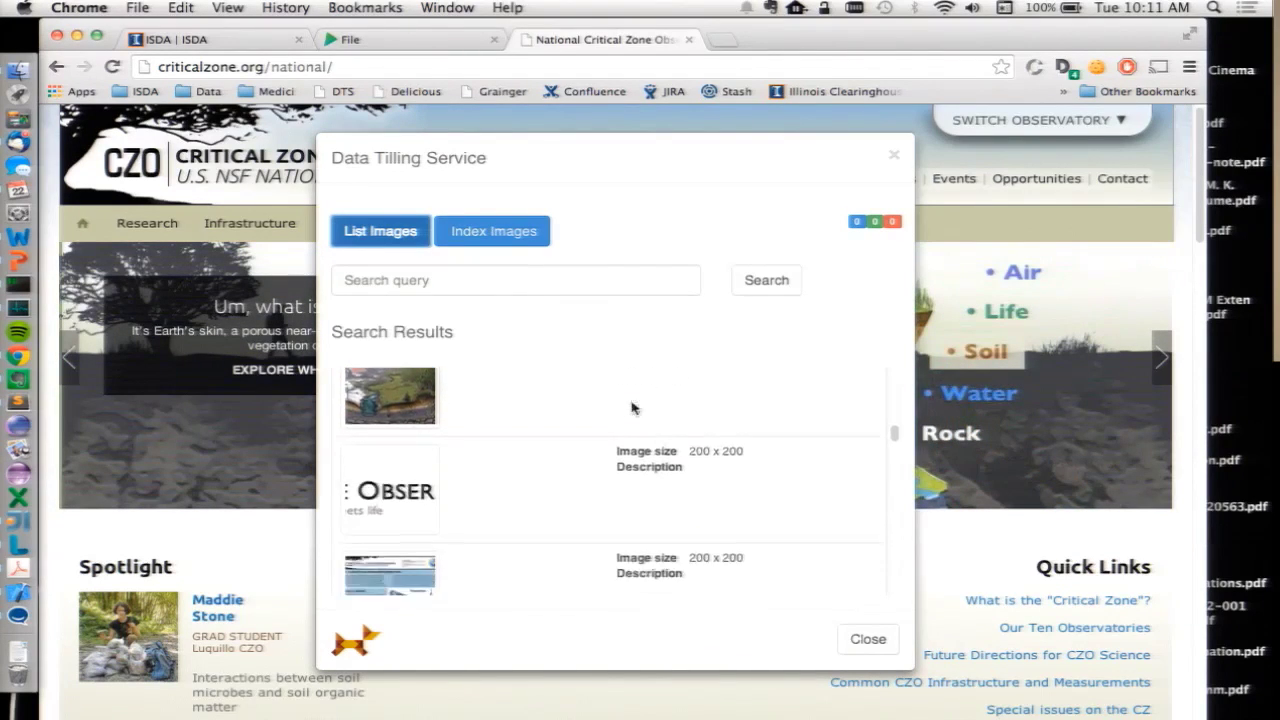
scroll(631, 407, "up", 15)
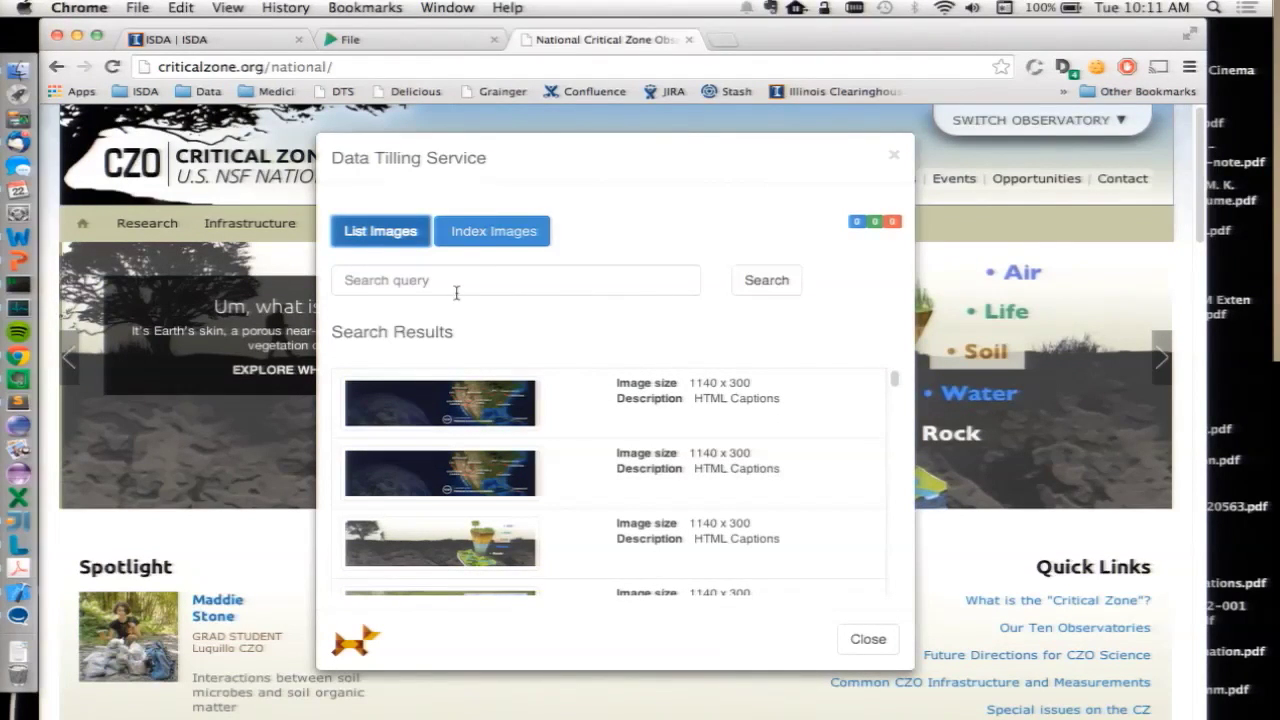
left_click(518, 240)
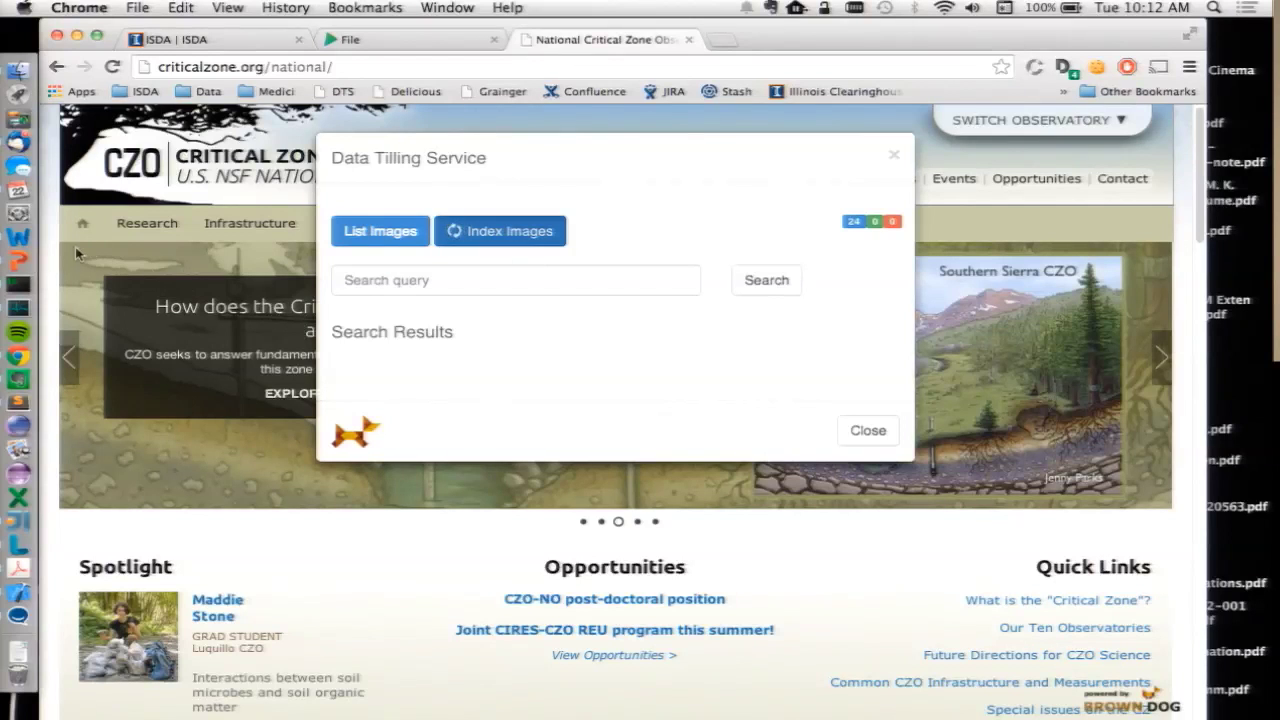
Switch to iTerm, check the face extractor's python log and the OCR extractor's bash session, and return to Chrome
left_click(18, 284)
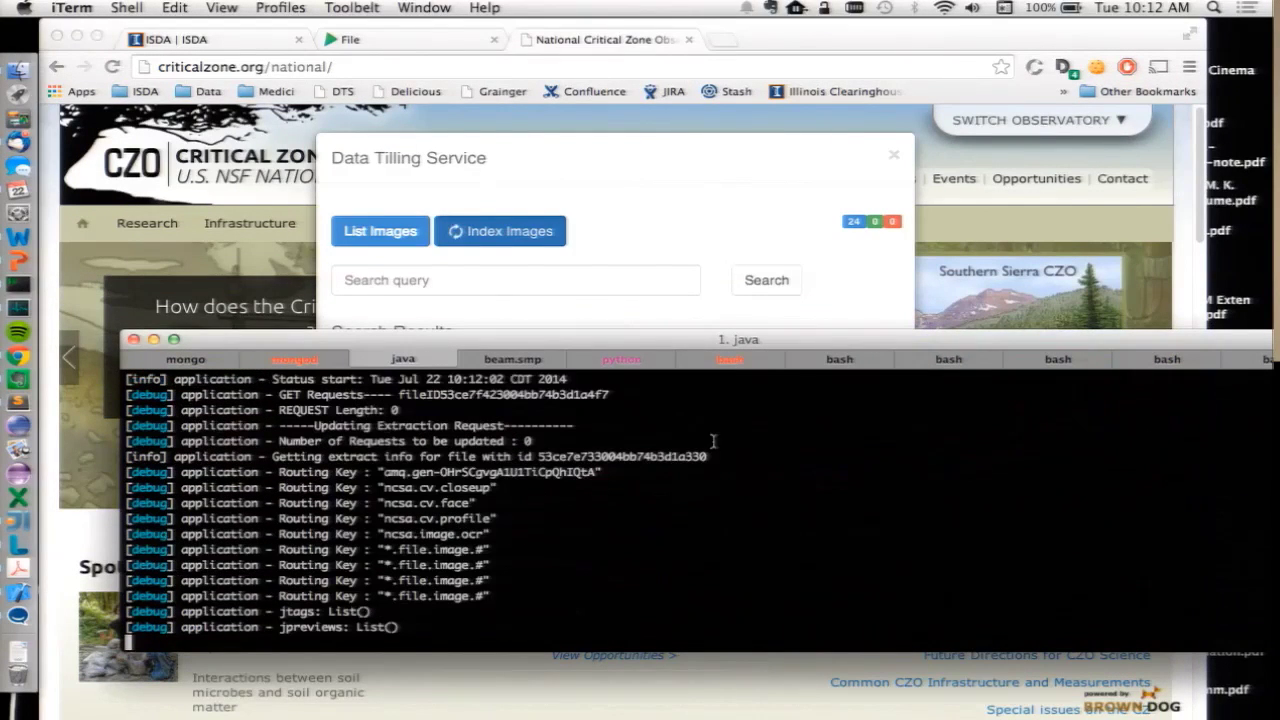
left_click(660, 360)
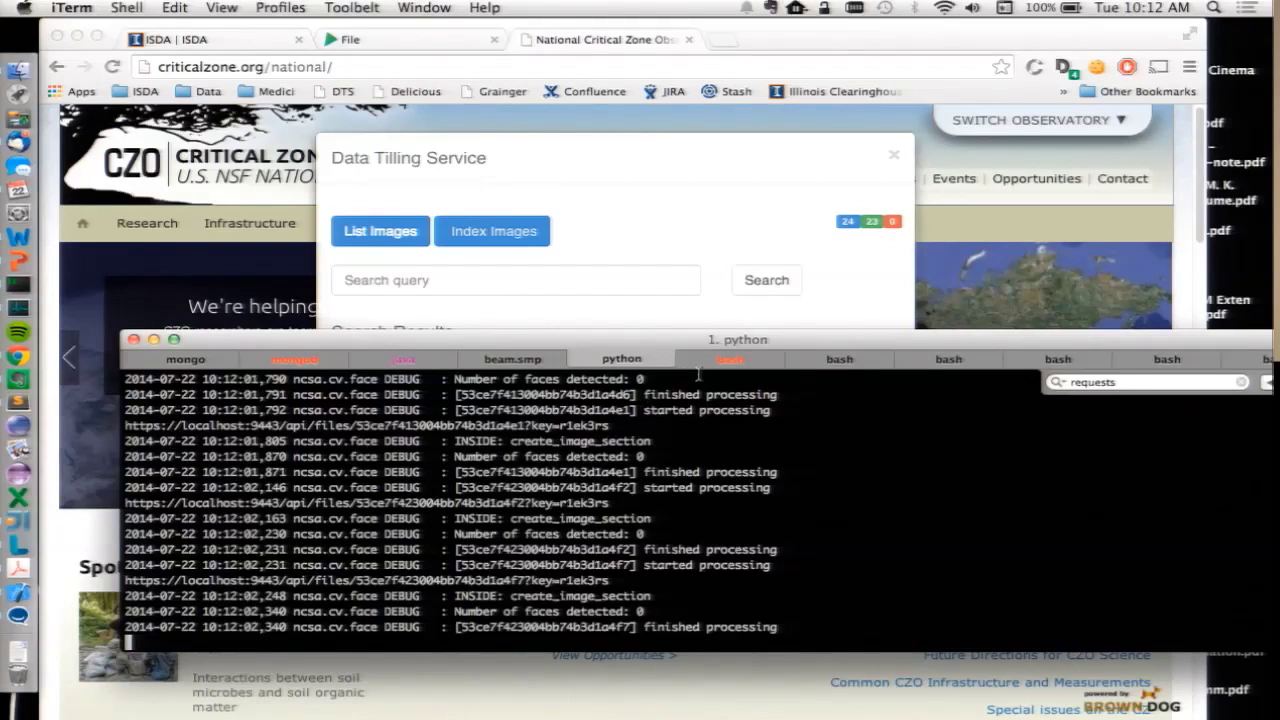
left_click(740, 360)
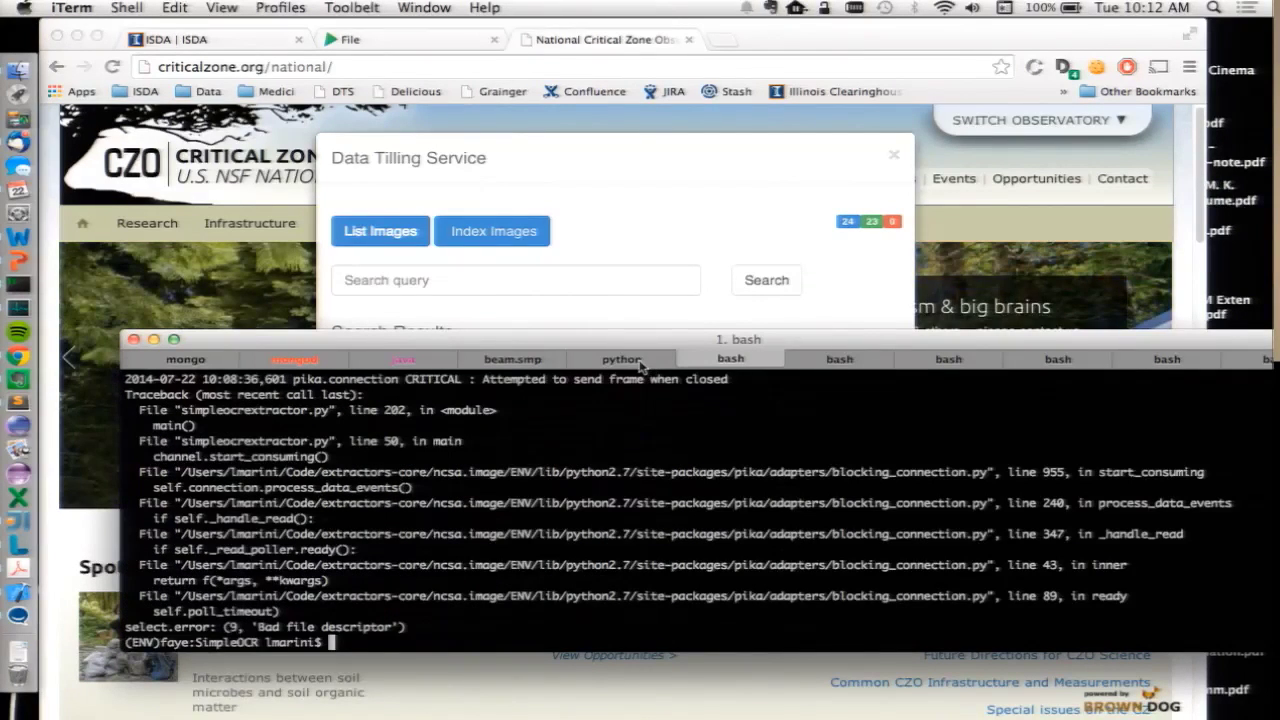
left_click(622, 360)
left_click(733, 362)
left_click(655, 220)
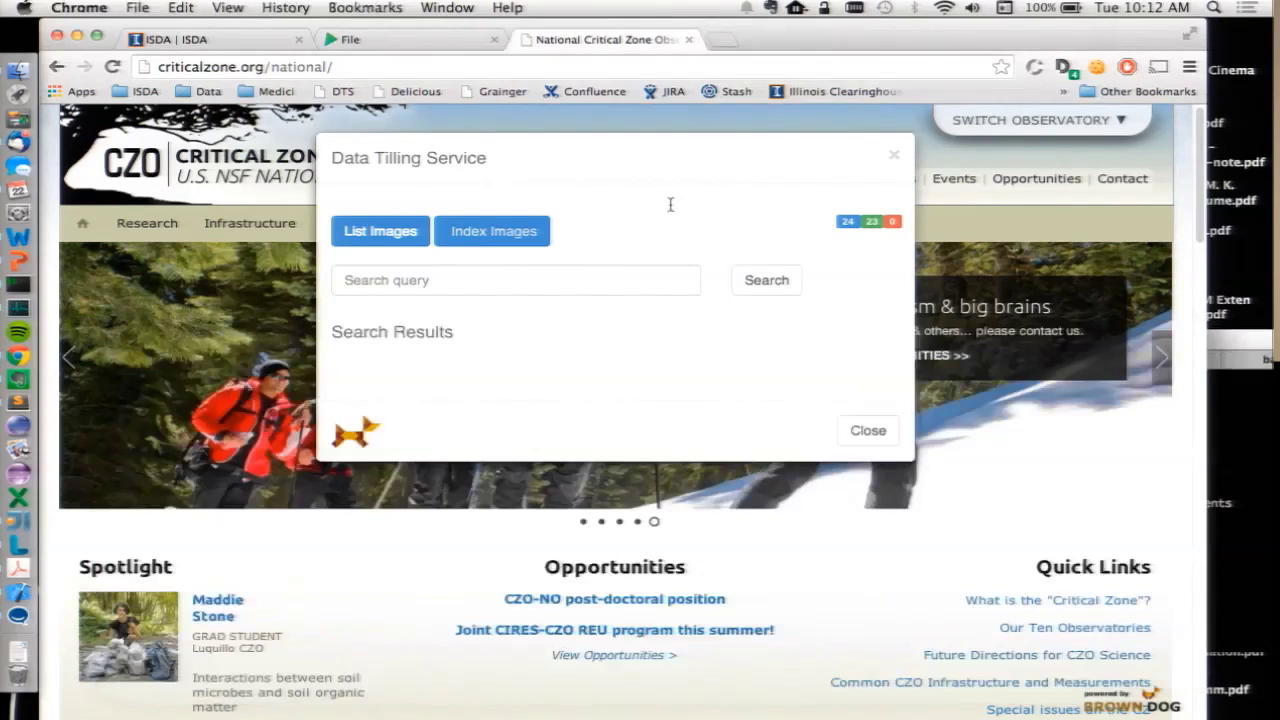
Search the indexed criticalzone.org images for "face" and for "czo"
left_click(515, 283)
type("face")
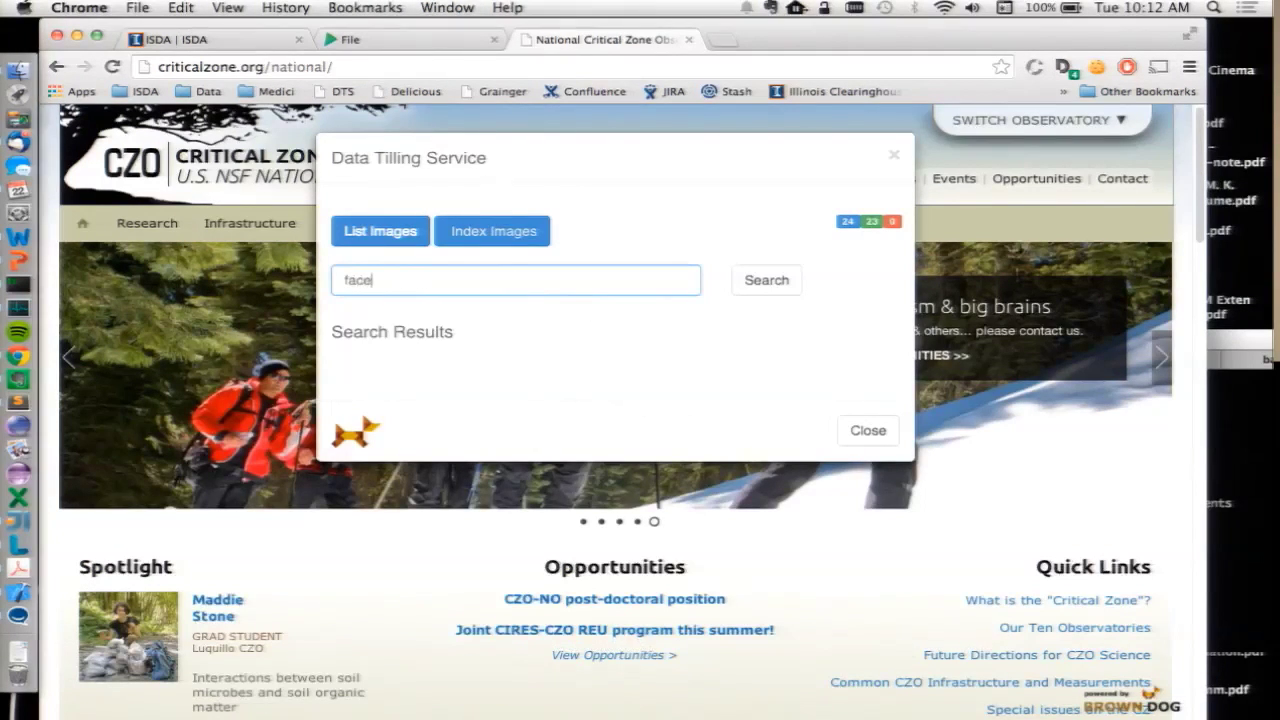
key("Return")
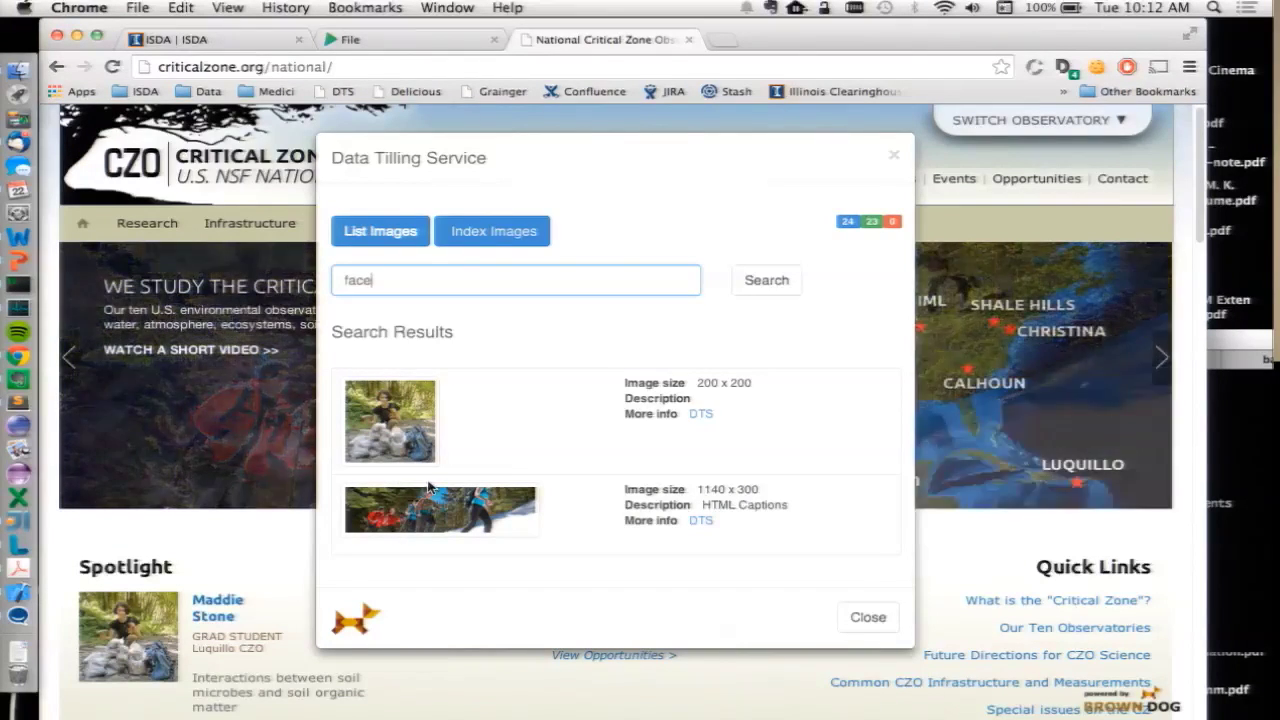
double_click(435, 275)
type("c")
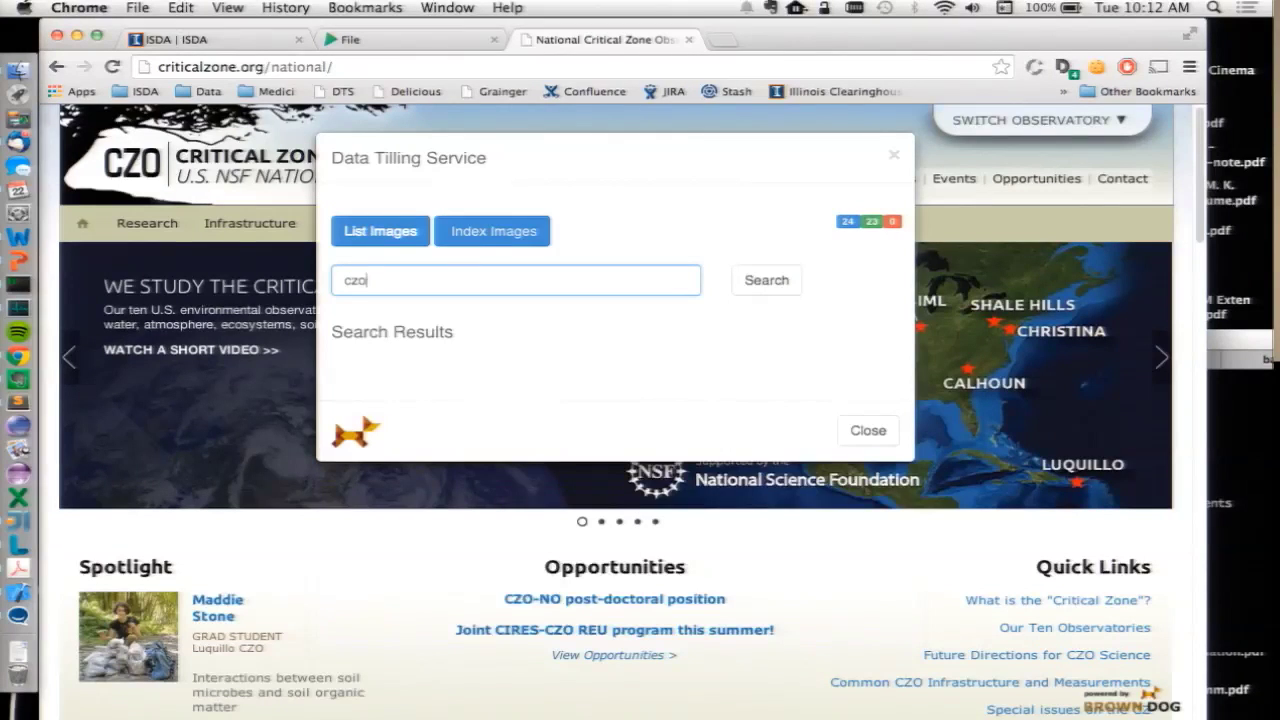
Search the images for "face" again and open the DTS details of the 1140 x 300 image of hikers in snow
key("BackSpace")
type("face")
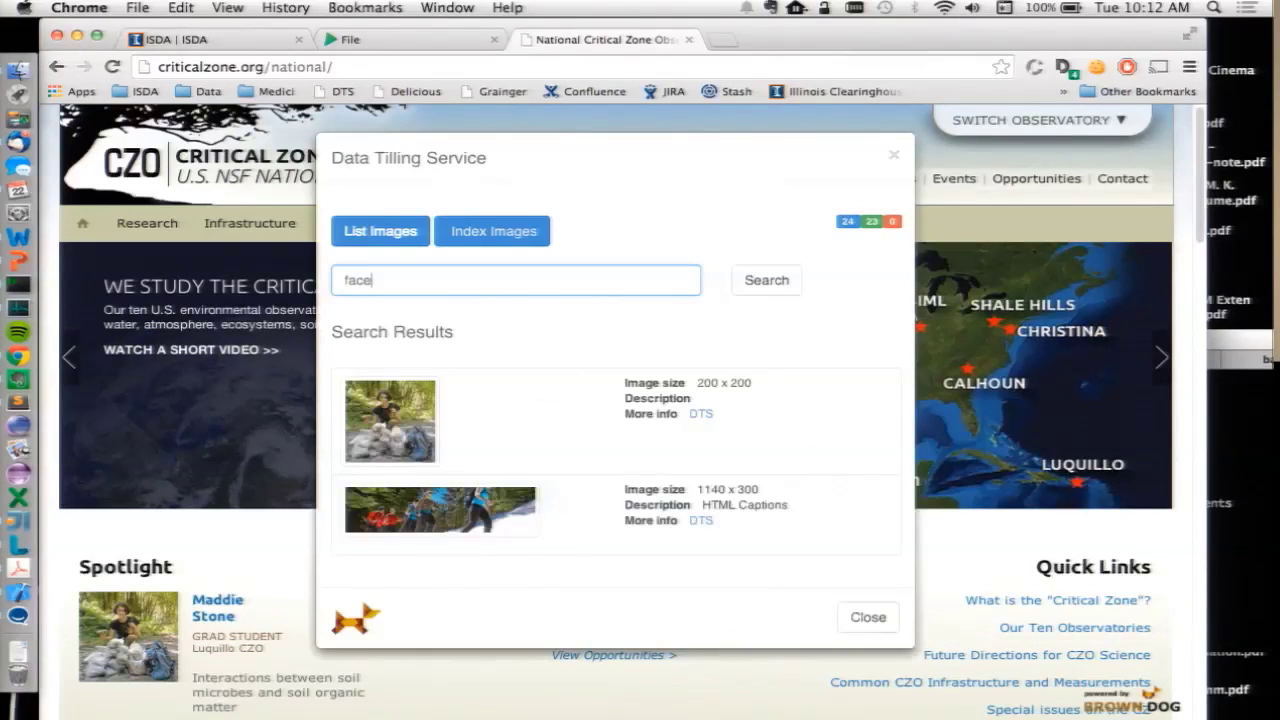
left_click(700, 520)
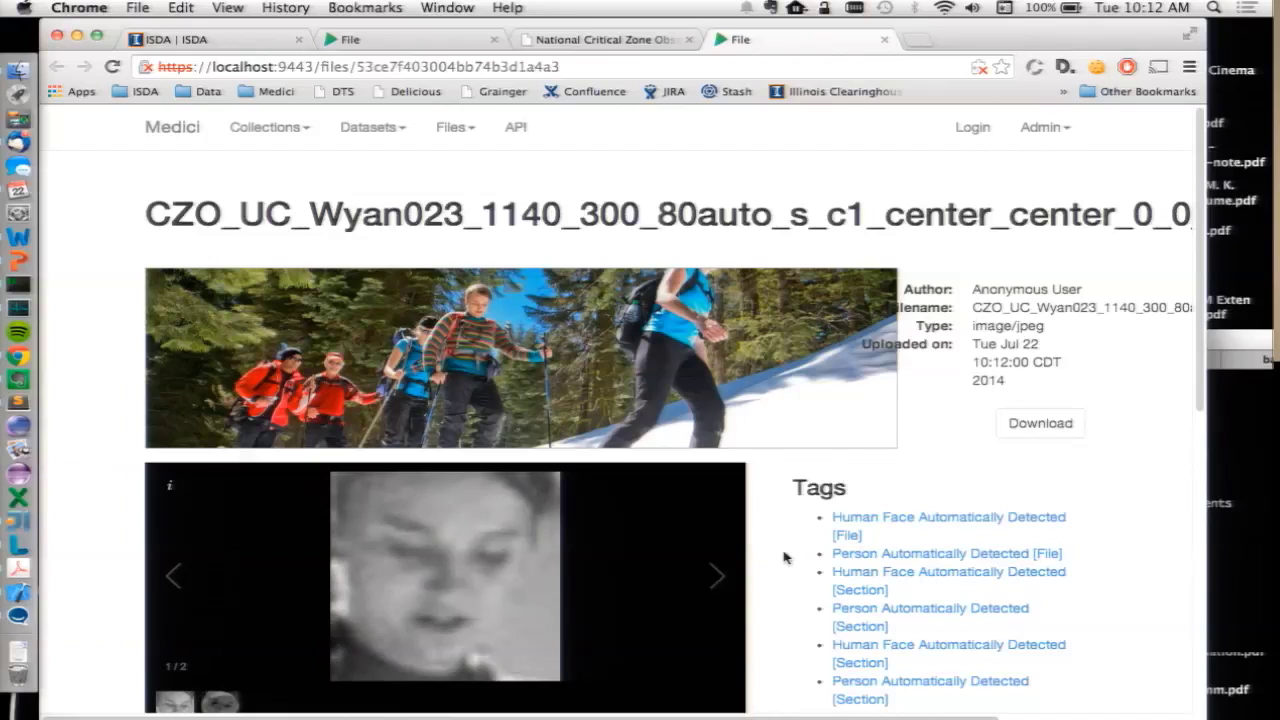
Examine the hikers image's automatically detected tags and sections, and show the second detected face in its preview
scroll(784, 563, "down", 1)
scroll(784, 563, "down", 2)
right_click(790, 600)
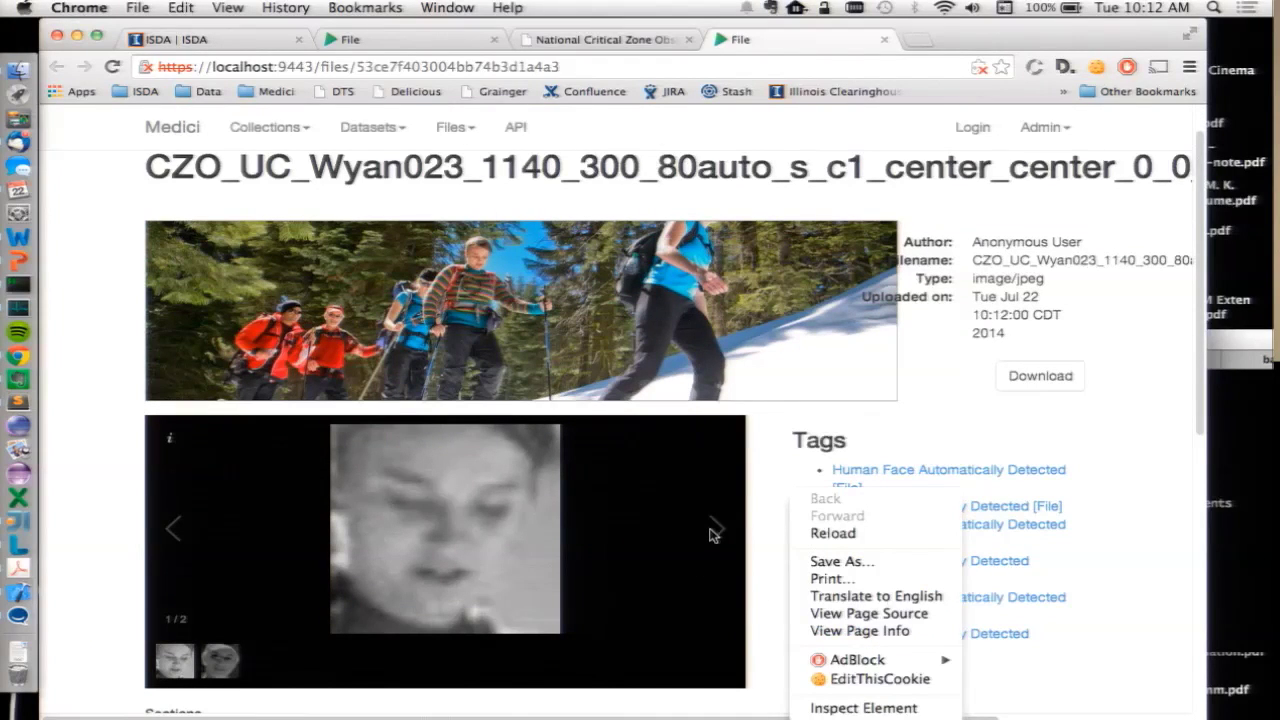
left_click(713, 532)
left_click(713, 532)
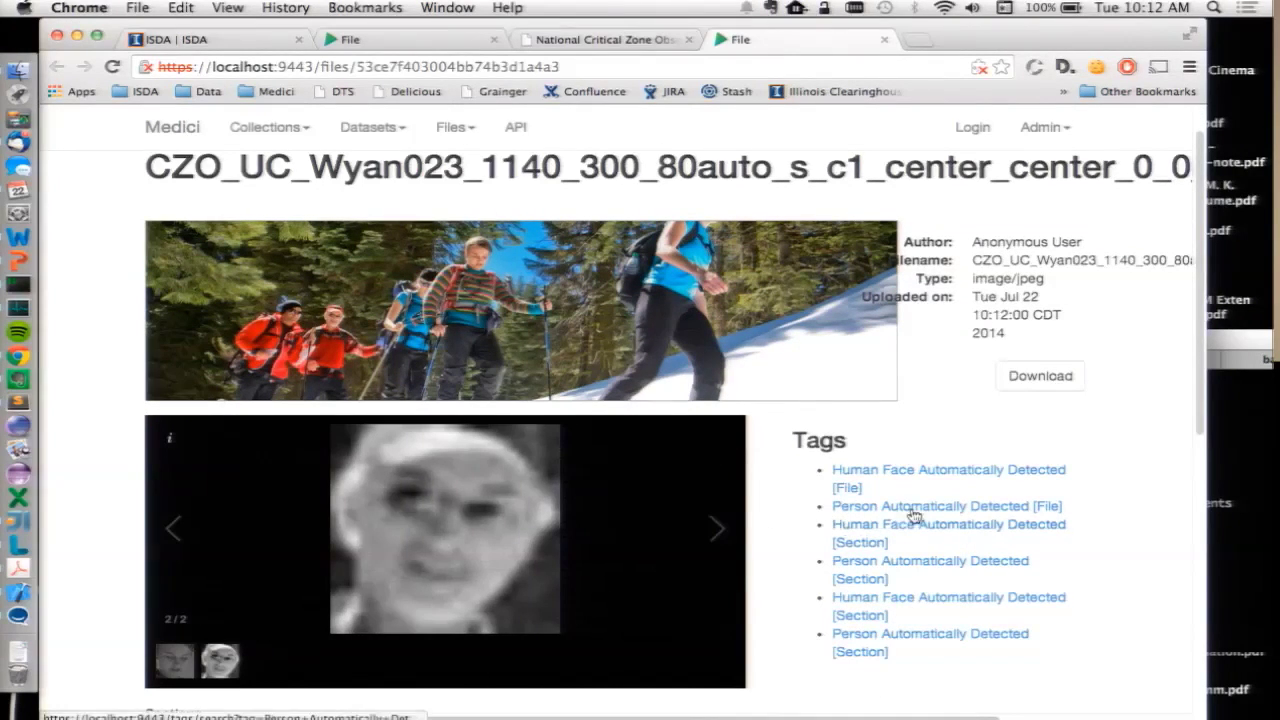
scroll(783, 569, "down", 5)
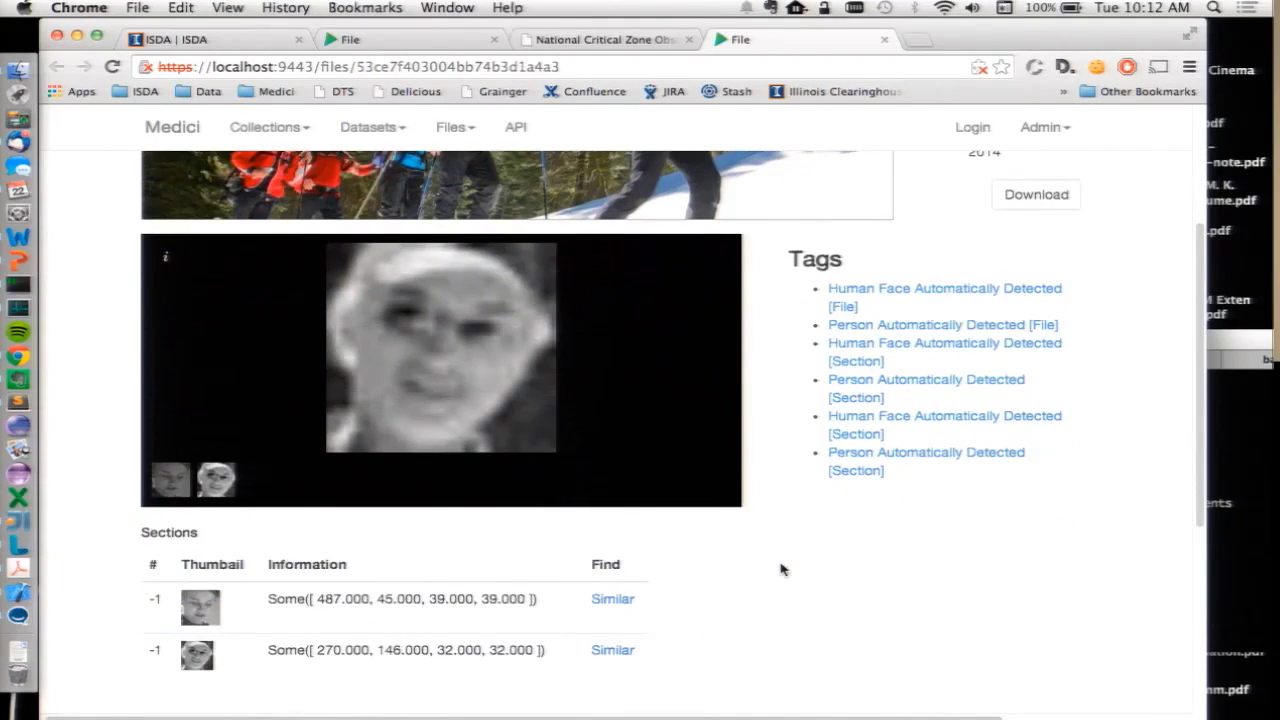
scroll(783, 569, "up", 6)
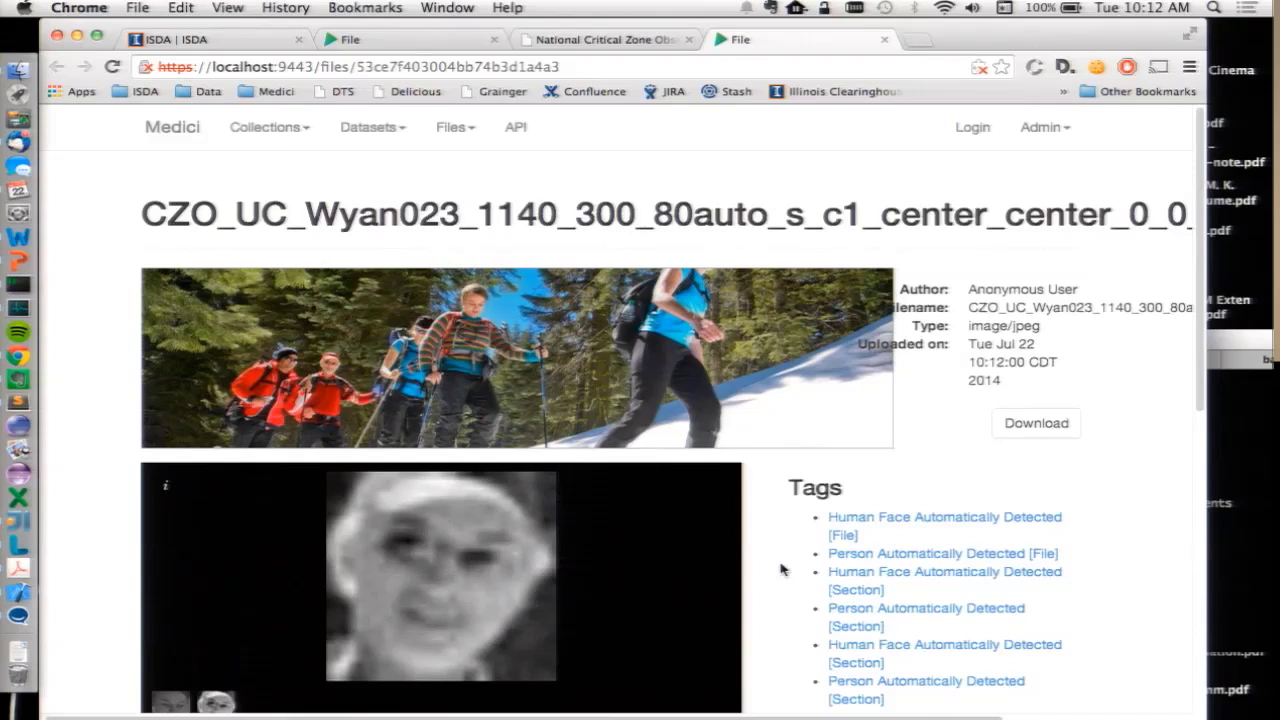